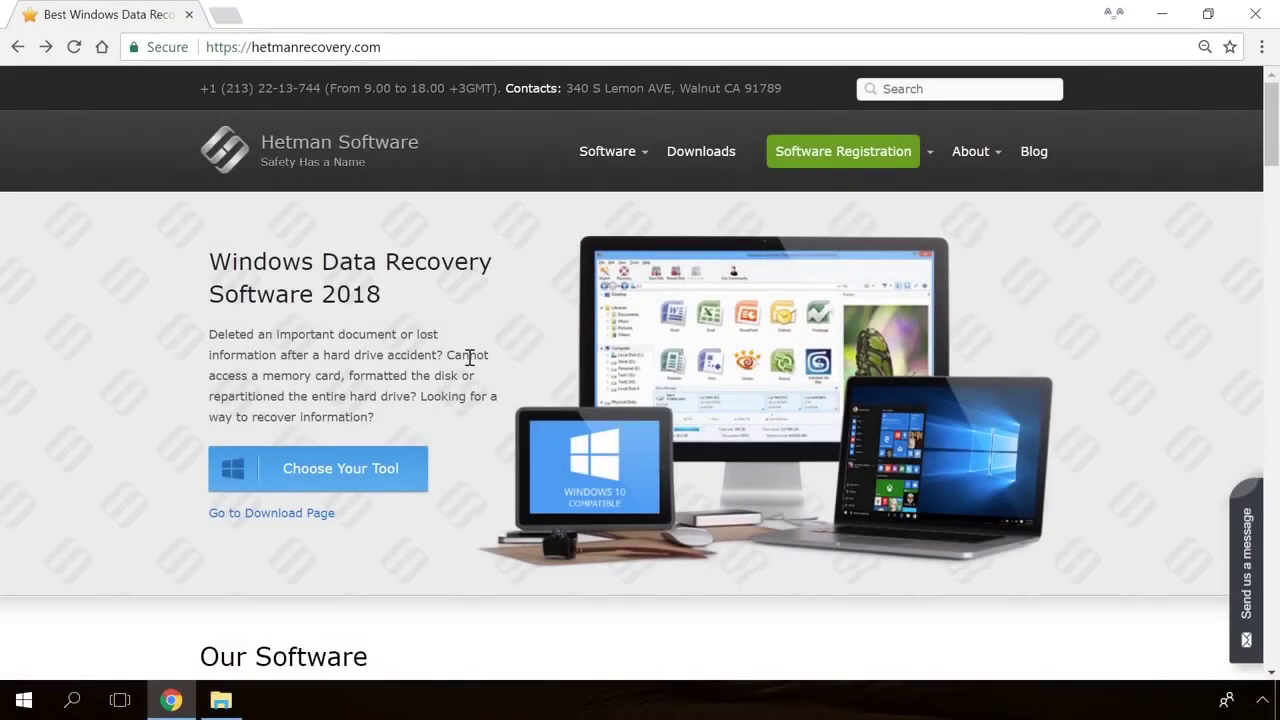
Download the free Hetman Internet Spy installer from its product page.
{"action": "scroll", "coordinate": [469, 357], "scroll_direction": "down", "scroll_amount": 15}
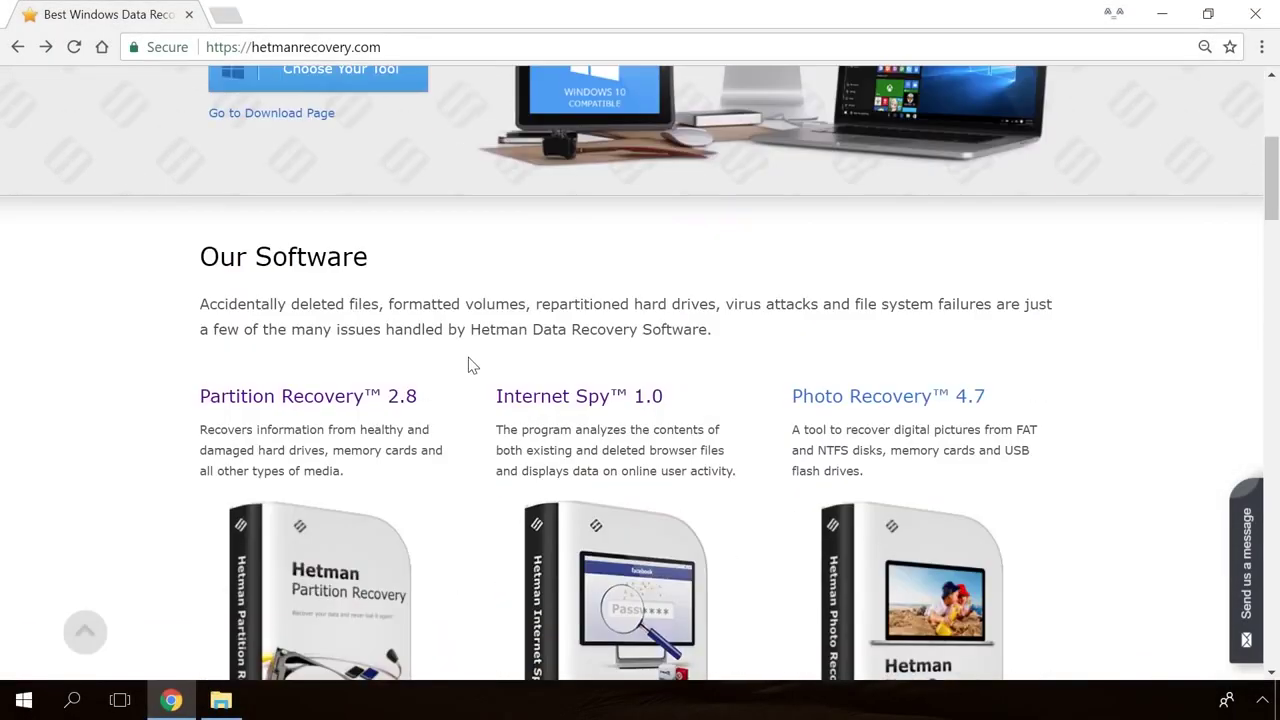
{"action": "scroll", "coordinate": [470, 365], "scroll_direction": "up", "scroll_amount": 13}
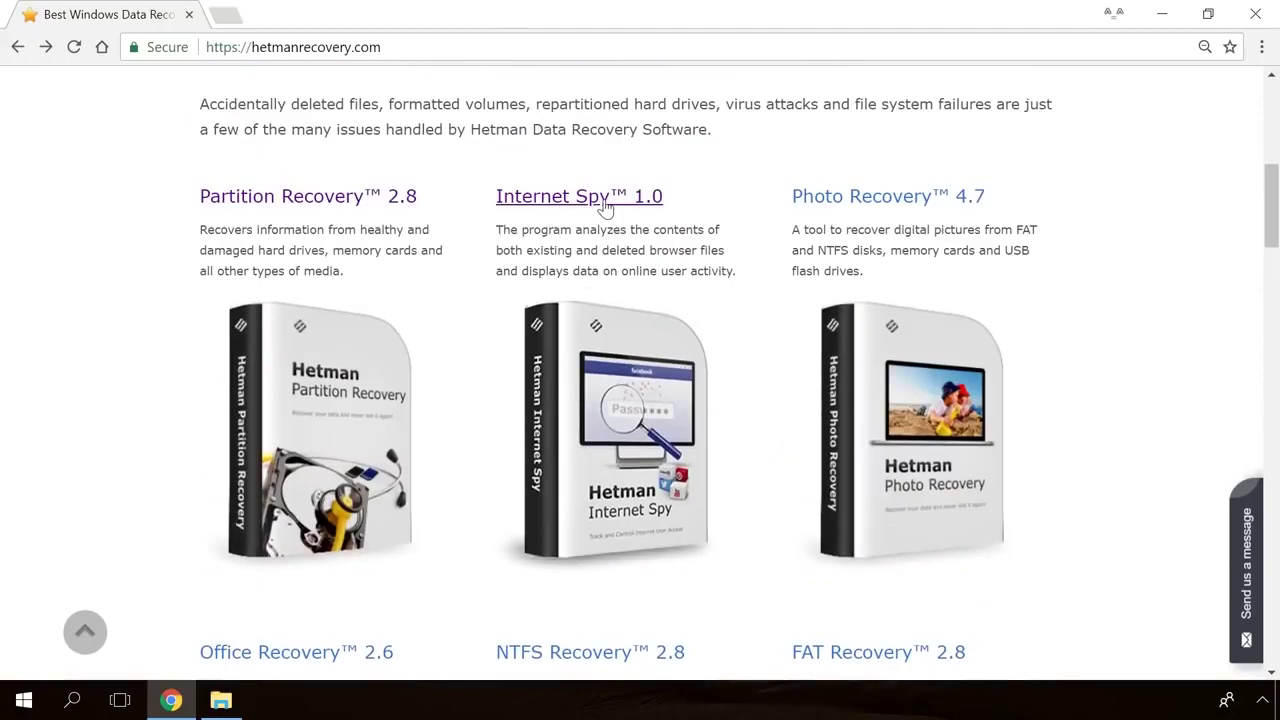
{"action": "left_click", "coordinate": [604, 200]}
{"action": "scroll", "coordinate": [768, 398], "scroll_direction": "down", "scroll_amount": 2}
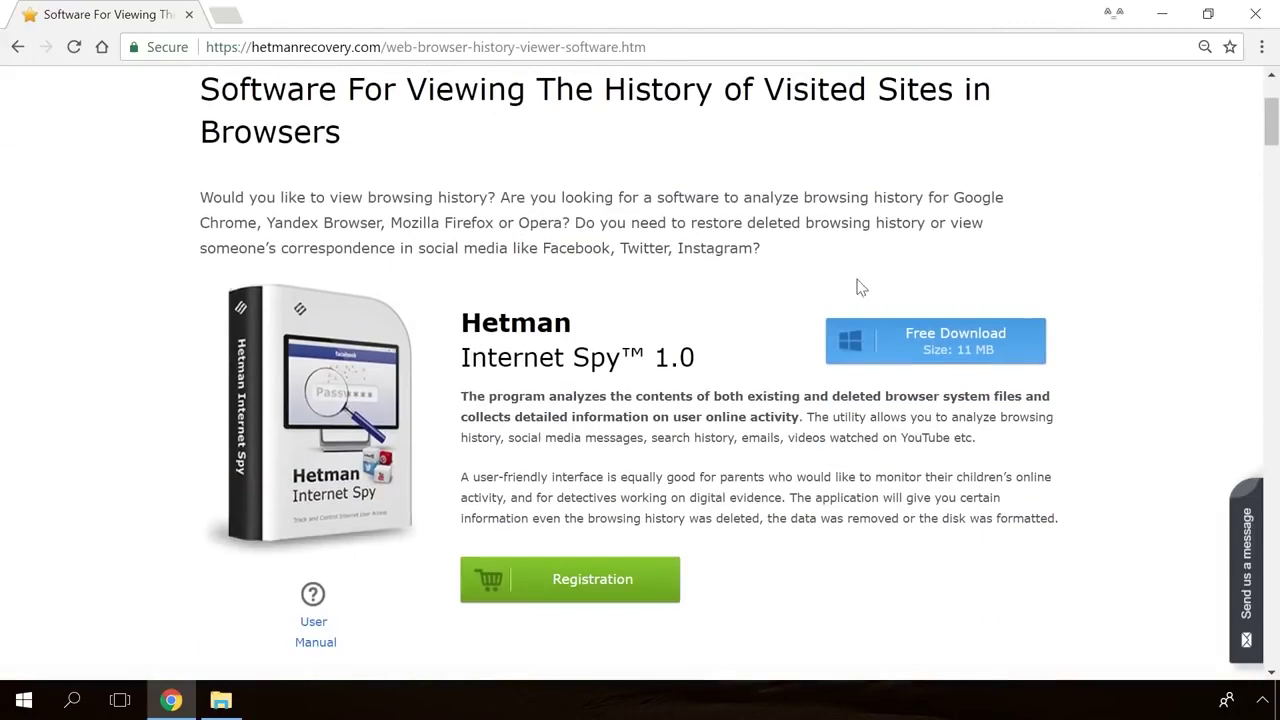
{"action": "left_click", "coordinate": [976, 350]}
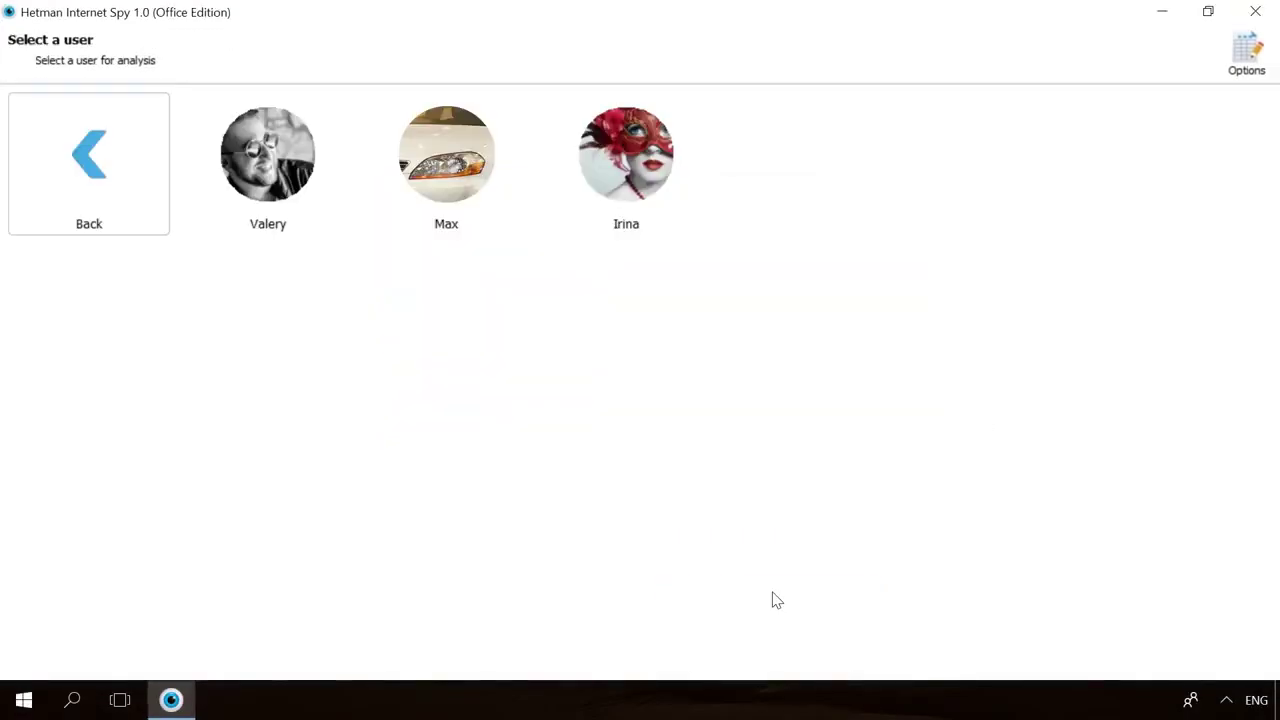
Analyse a user's Google Chrome data and list its saved passwords.
{"action": "left_click", "coordinate": [220, 229]}
{"action": "left_click", "coordinate": [410, 213]}
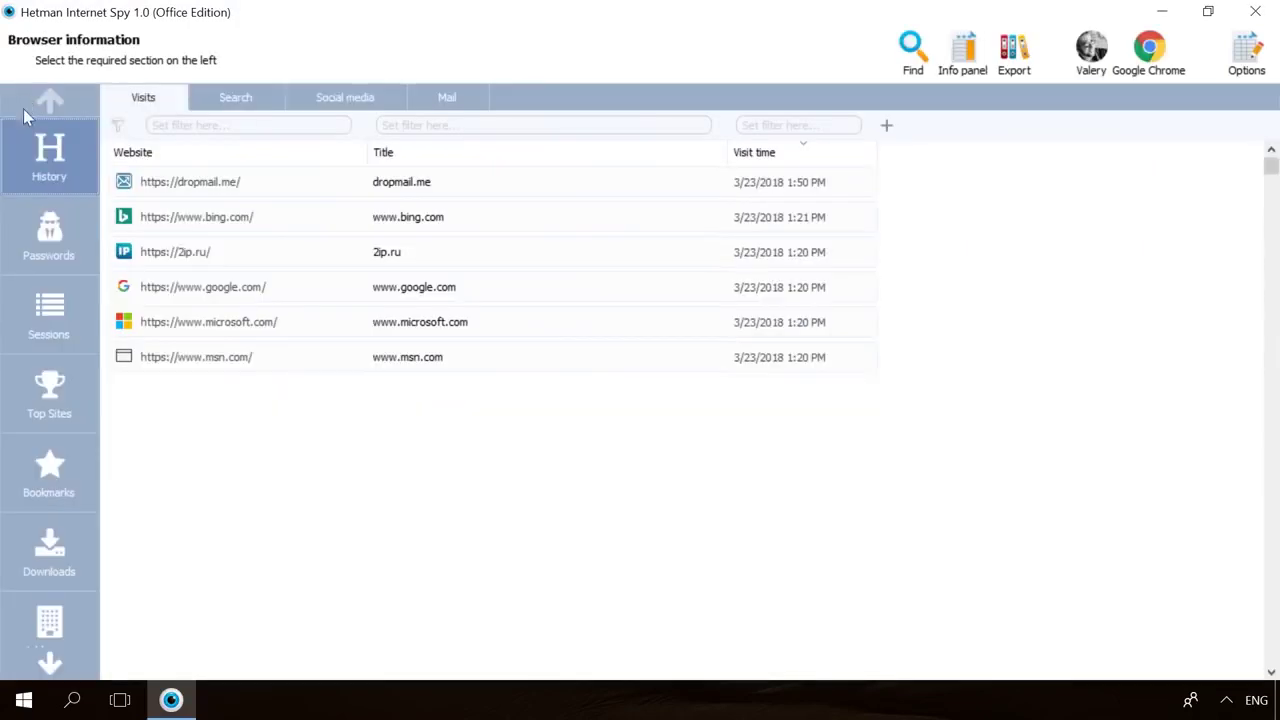
{"action": "left_click", "coordinate": [22, 224]}
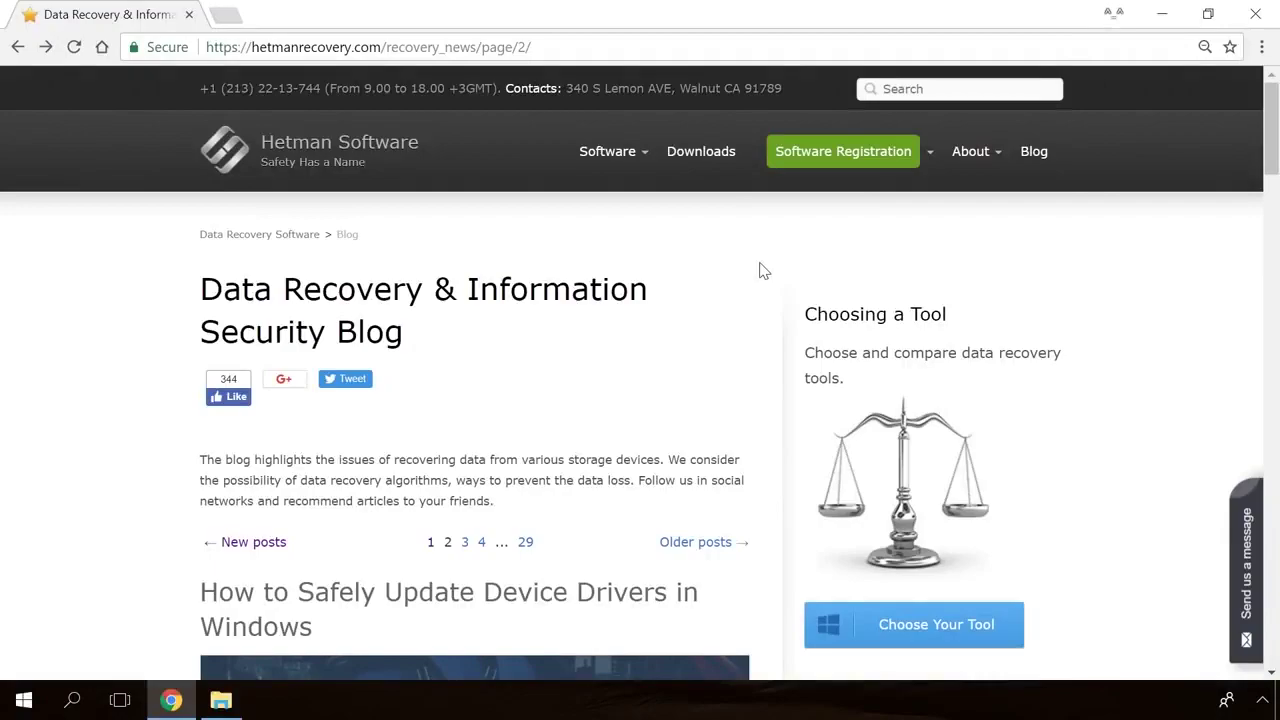
Open the 'Windows Detected a Hard Disk Problem' article from the blog.
{"action": "scroll", "coordinate": [760, 270], "scroll_direction": "down", "scroll_amount": 15}
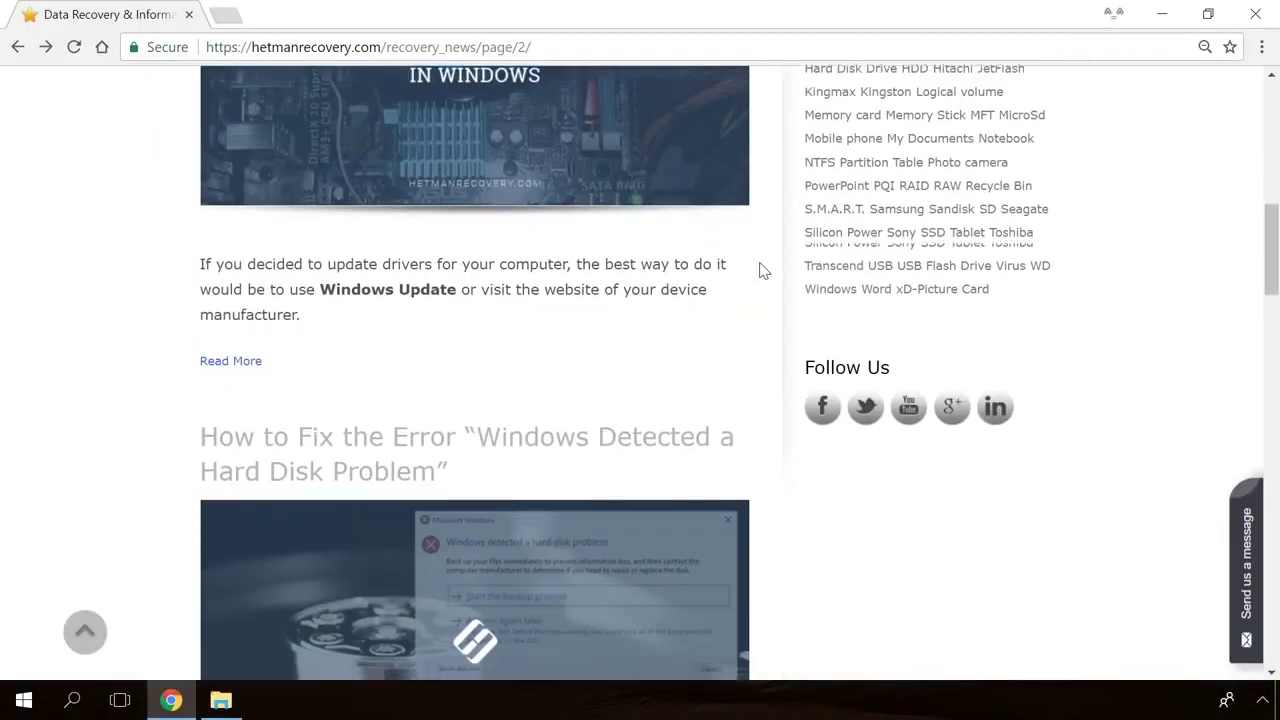
{"action": "scroll", "coordinate": [760, 270], "scroll_direction": "down", "scroll_amount": 7}
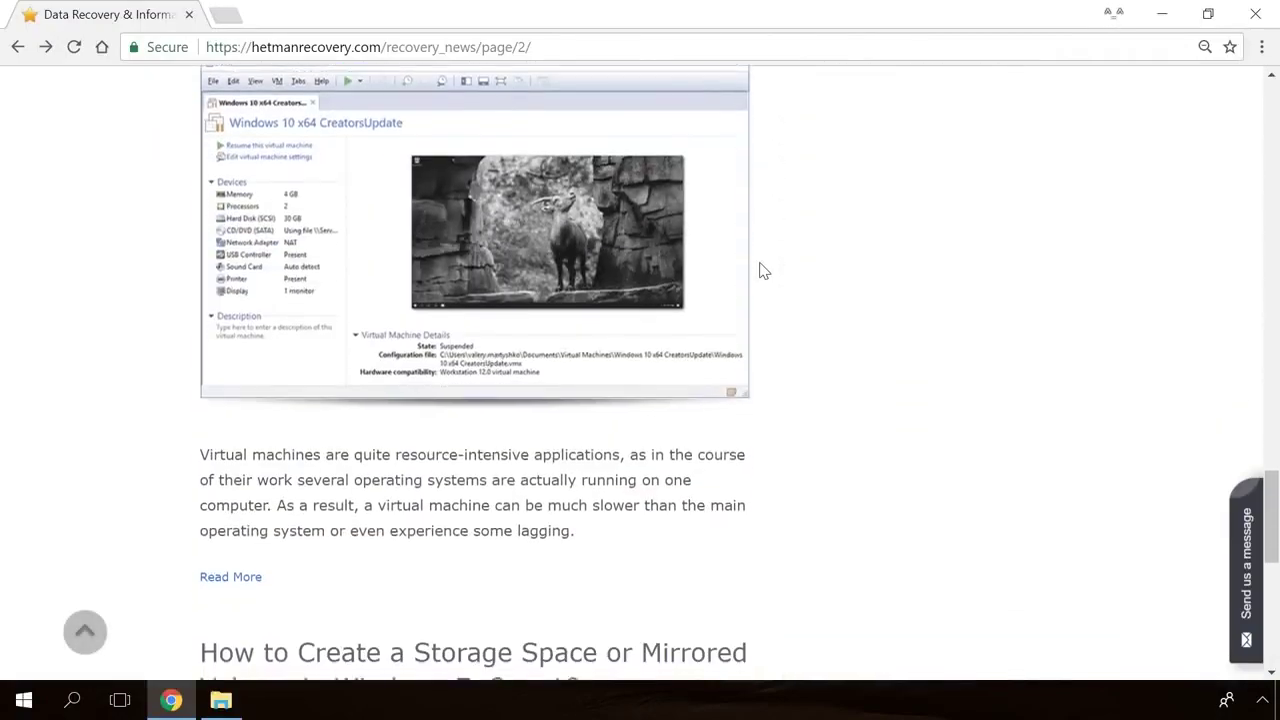
{"action": "scroll", "coordinate": [760, 270], "scroll_direction": "up", "scroll_amount": 6}
{"action": "scroll", "coordinate": [760, 270], "scroll_direction": "up", "scroll_amount": 10}
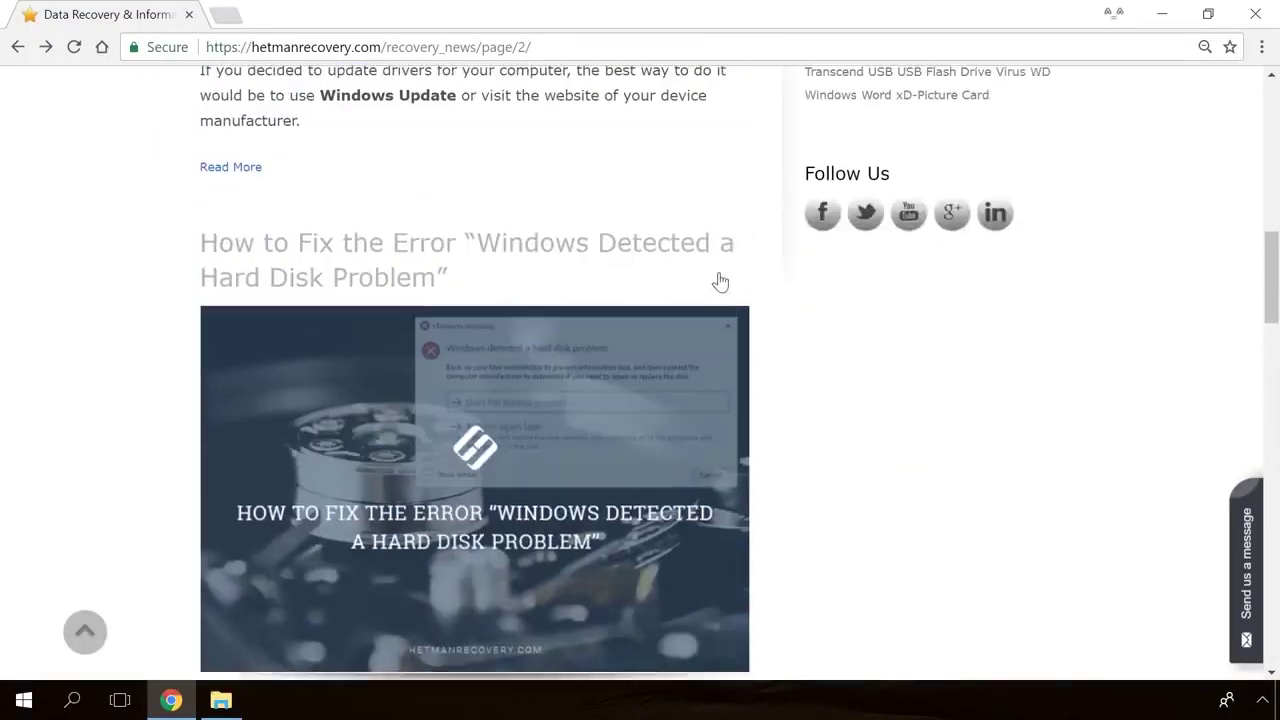
{"action": "left_click", "coordinate": [486, 362]}
Start a message reading 'Hello' in the article's 'Send us a message' form.
{"action": "scroll", "coordinate": [760, 435], "scroll_direction": "down", "scroll_amount": 12}
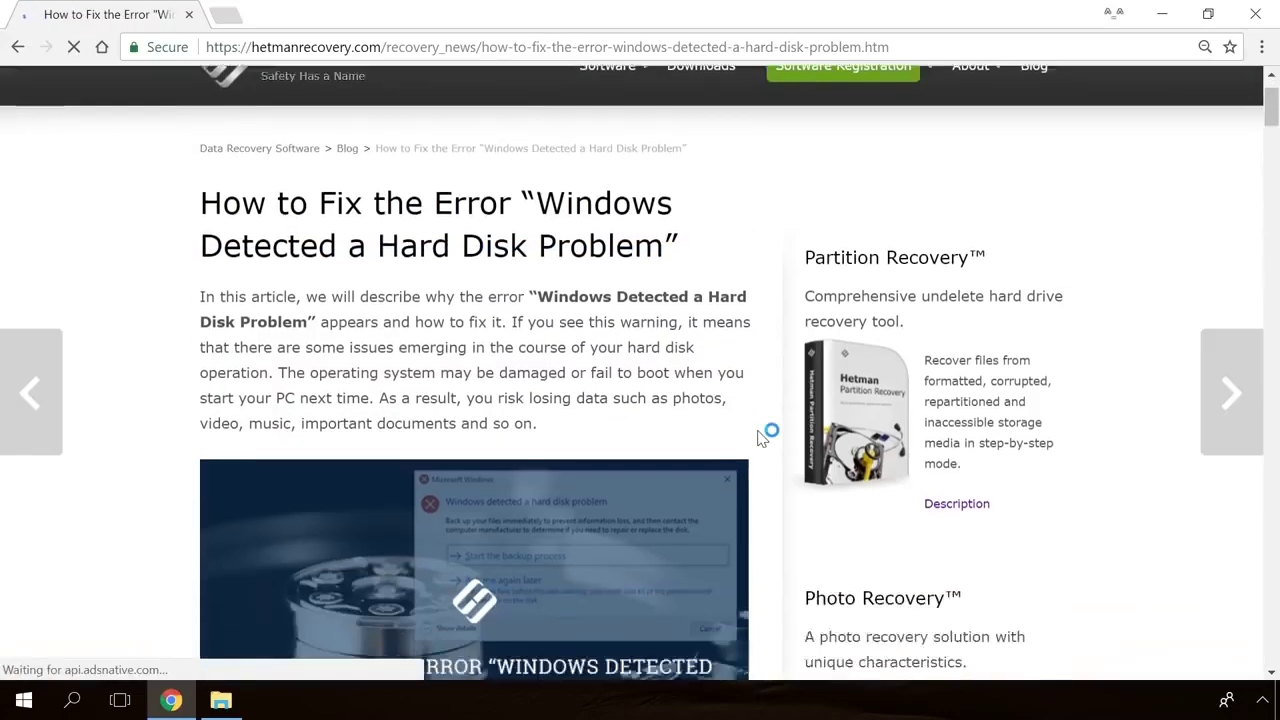
{"action": "scroll", "coordinate": [760, 438], "scroll_direction": "down", "scroll_amount": 15}
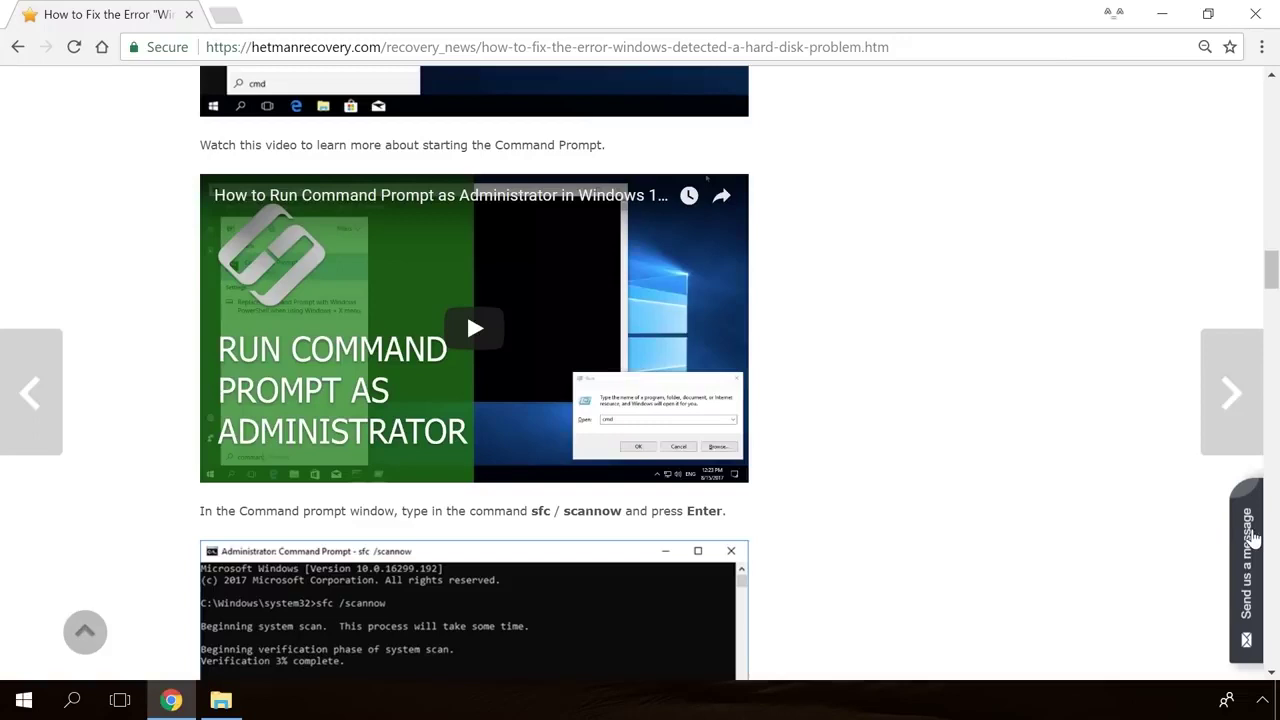
{"action": "left_click", "coordinate": [1252, 540]}
{"action": "type", "text": "He"}
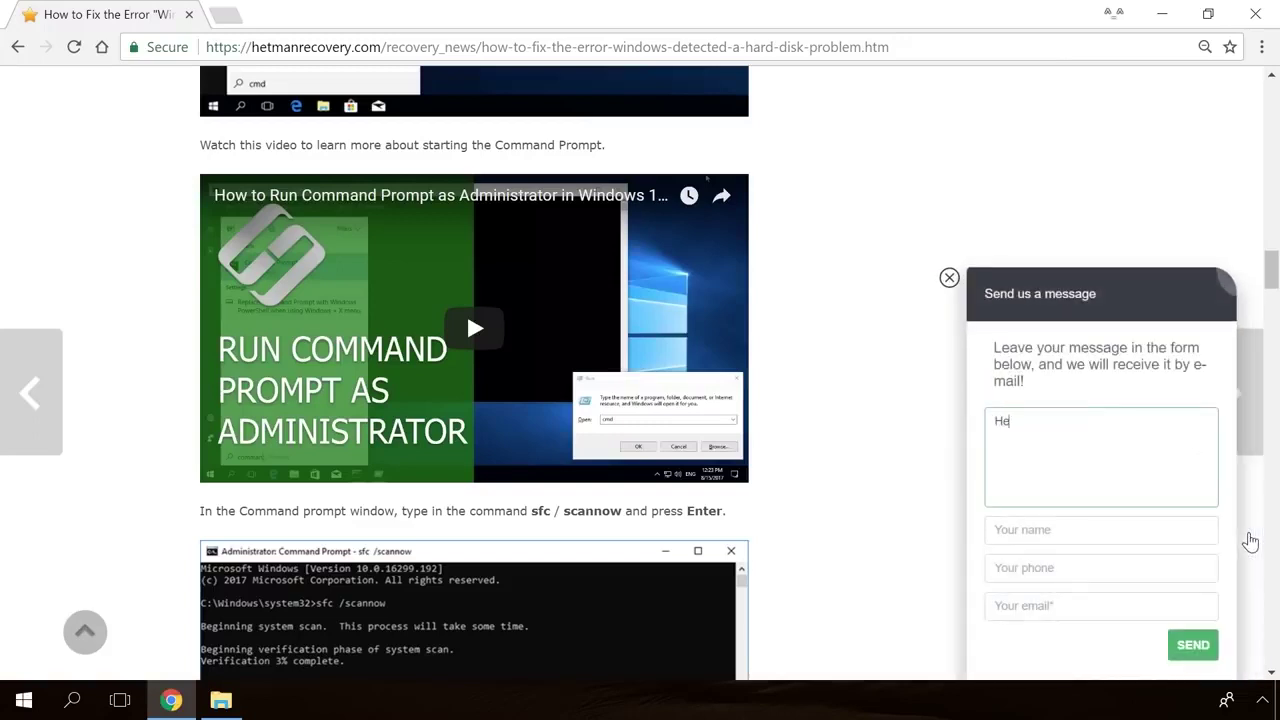
{"action": "type", "text": "llo"}
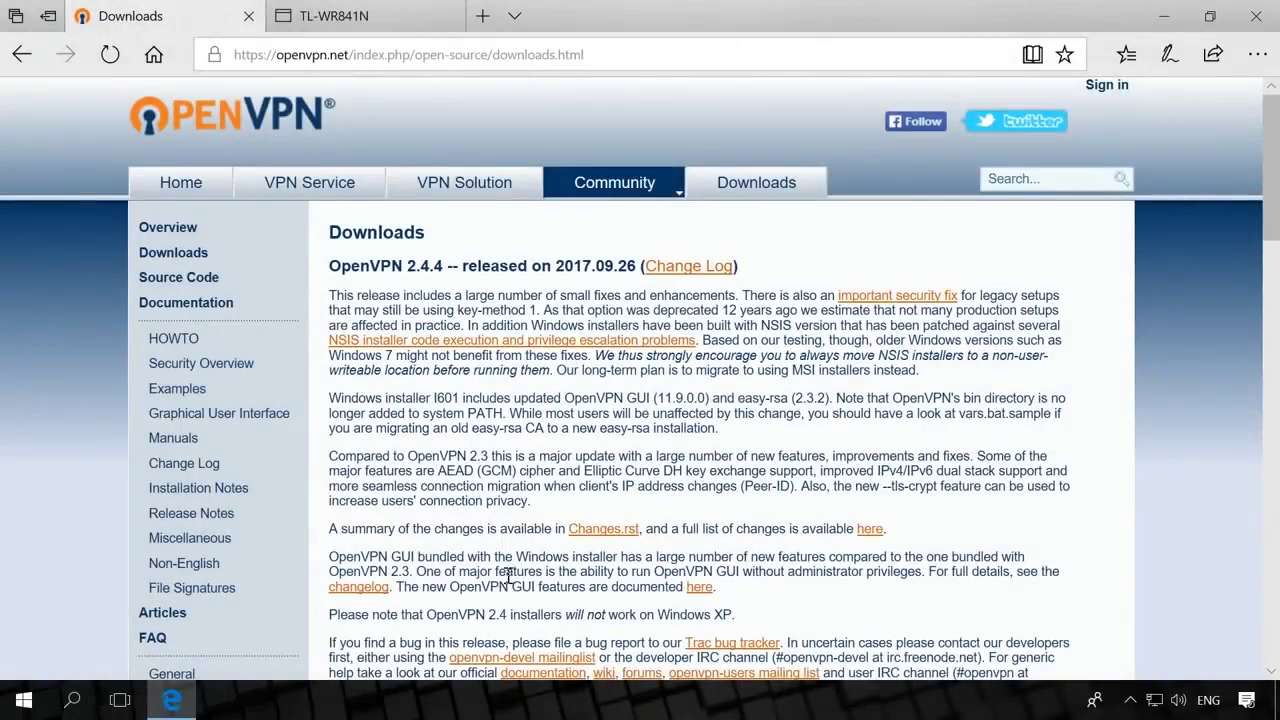
Scroll the OpenVPN downloads page down to the installer table.
{"action": "scroll", "coordinate": [513, 577], "scroll_direction": "down", "scroll_amount": 2}
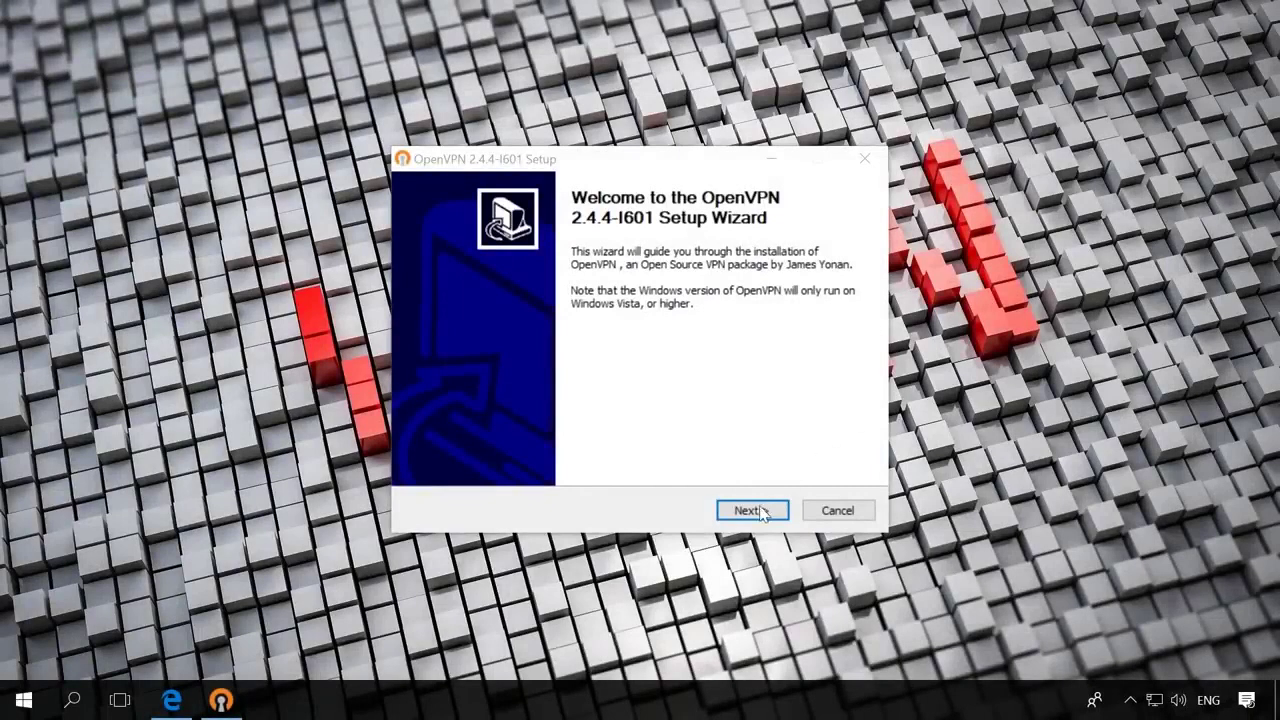
Install OpenVPN 2.4.4-I601 to the default folder with EasyRSA 2 scripts, skipping the readme.
{"action": "left_click", "coordinate": [748, 510]}
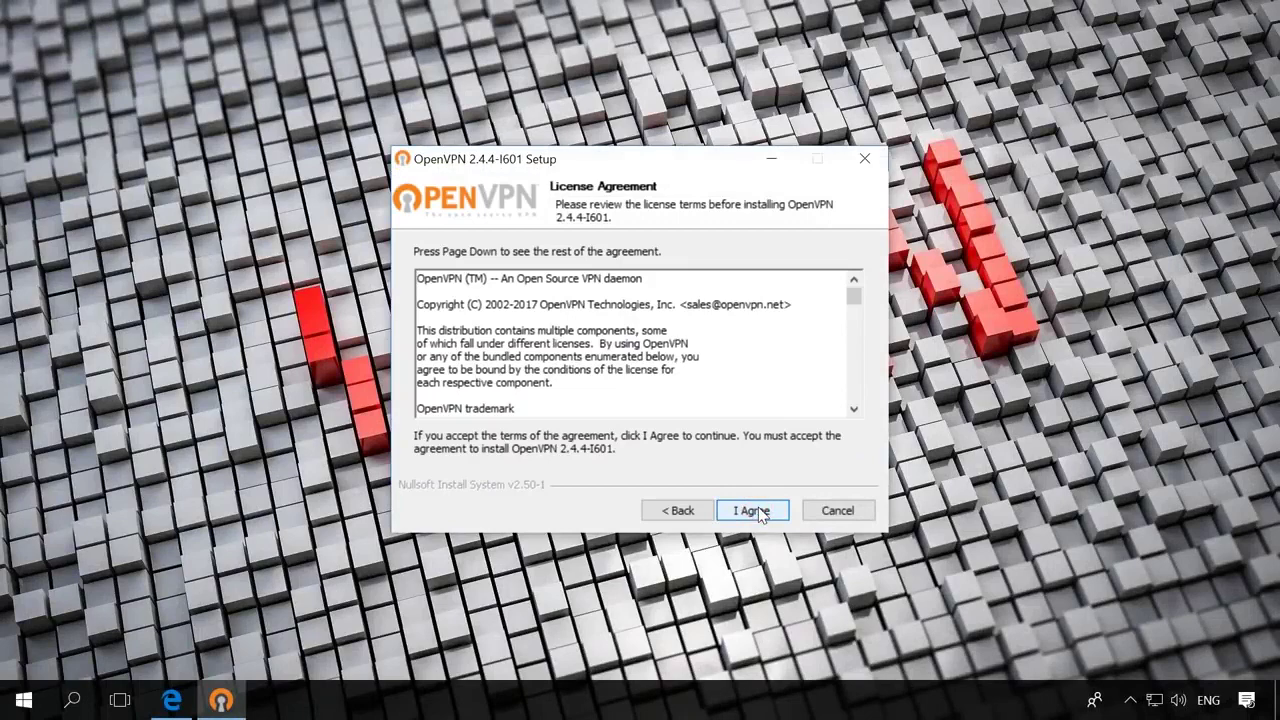
{"action": "left_click", "coordinate": [758, 510]}
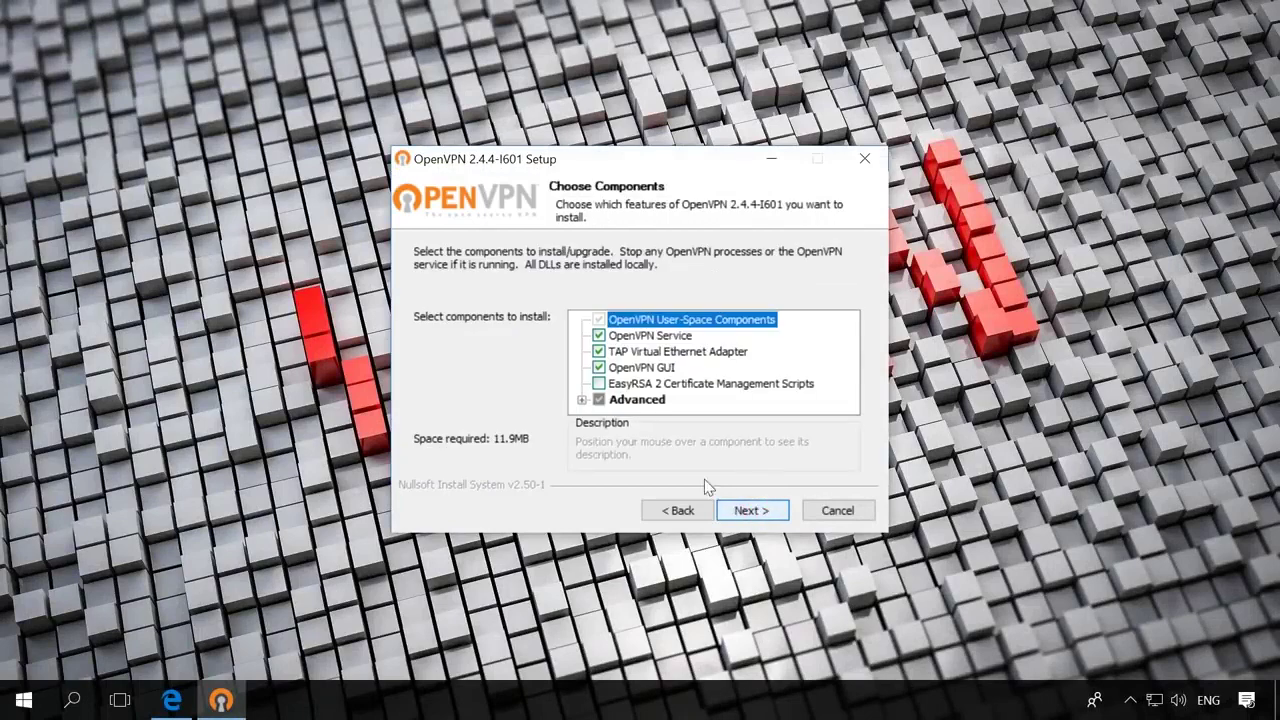
{"action": "left_click", "coordinate": [600, 385]}
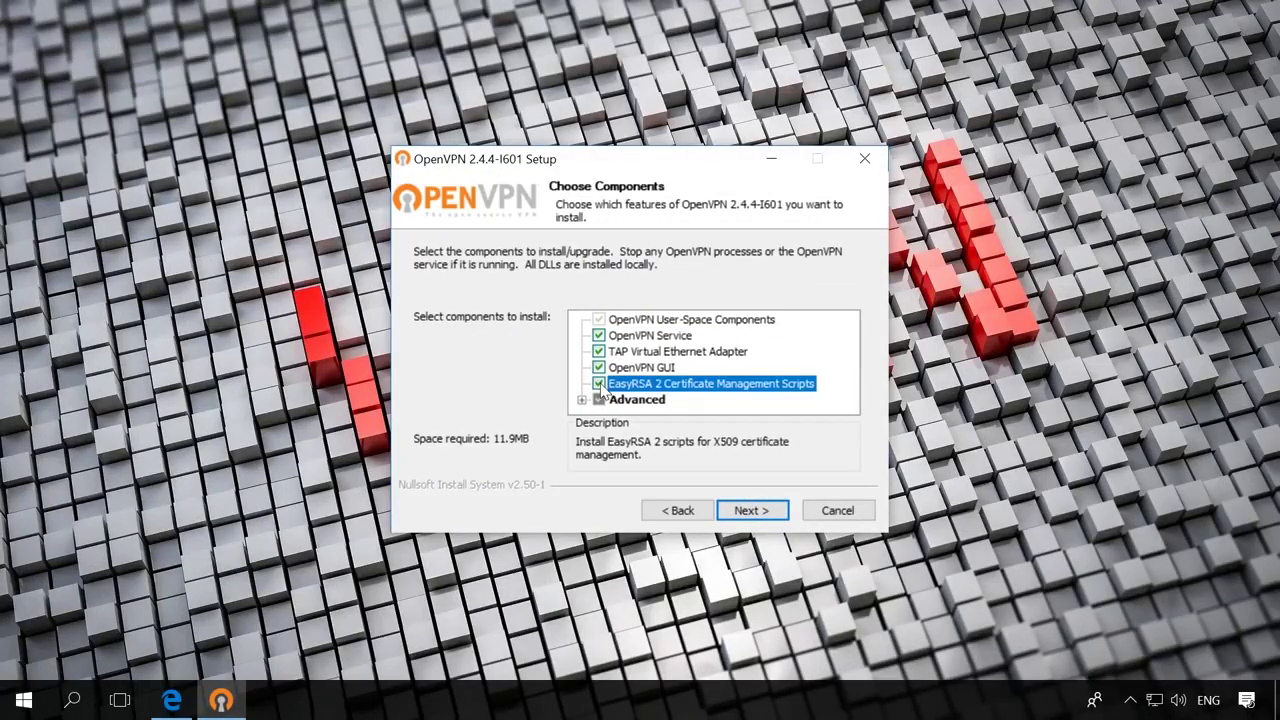
{"action": "left_click", "coordinate": [754, 511]}
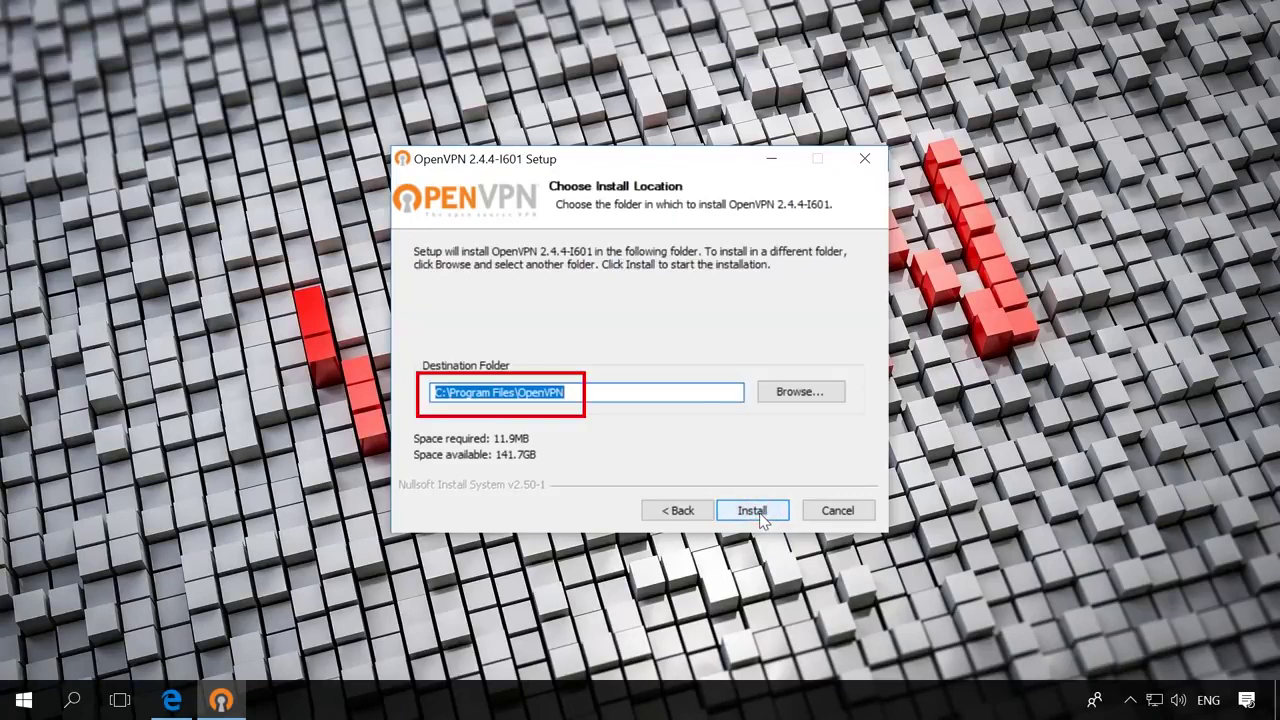
{"action": "left_click", "coordinate": [759, 515]}
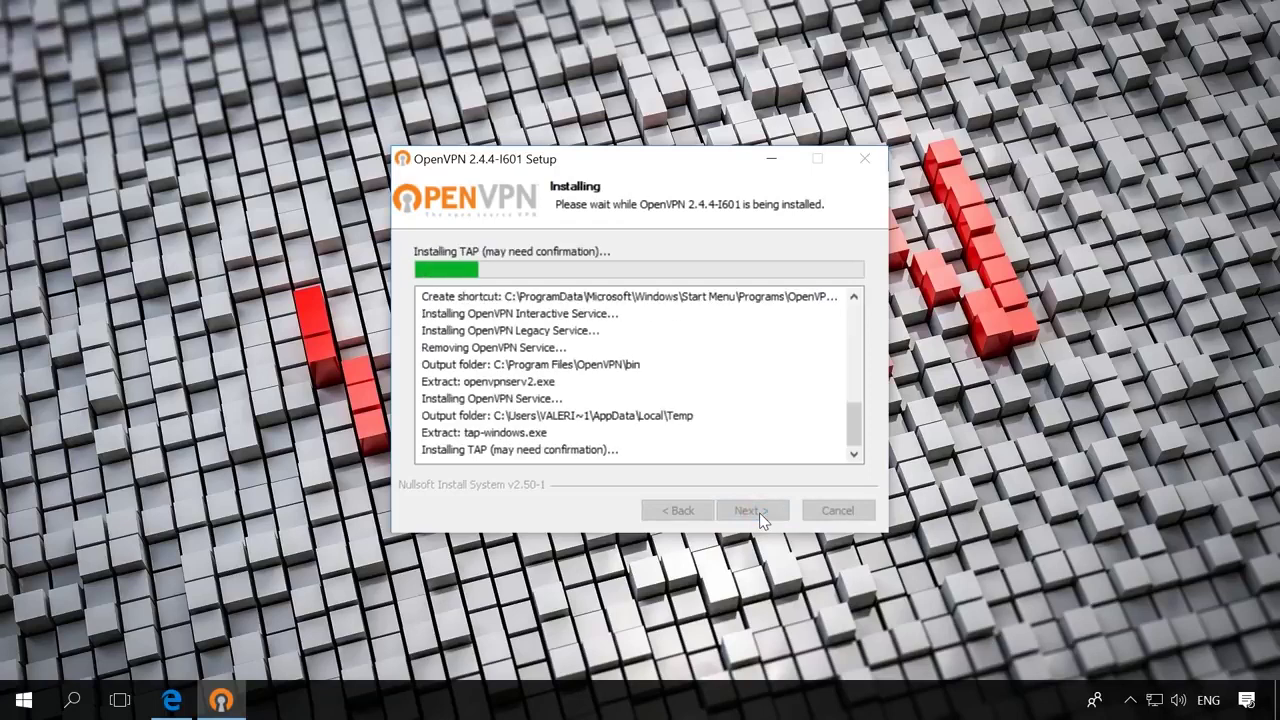
{"action": "left_click", "coordinate": [759, 515]}
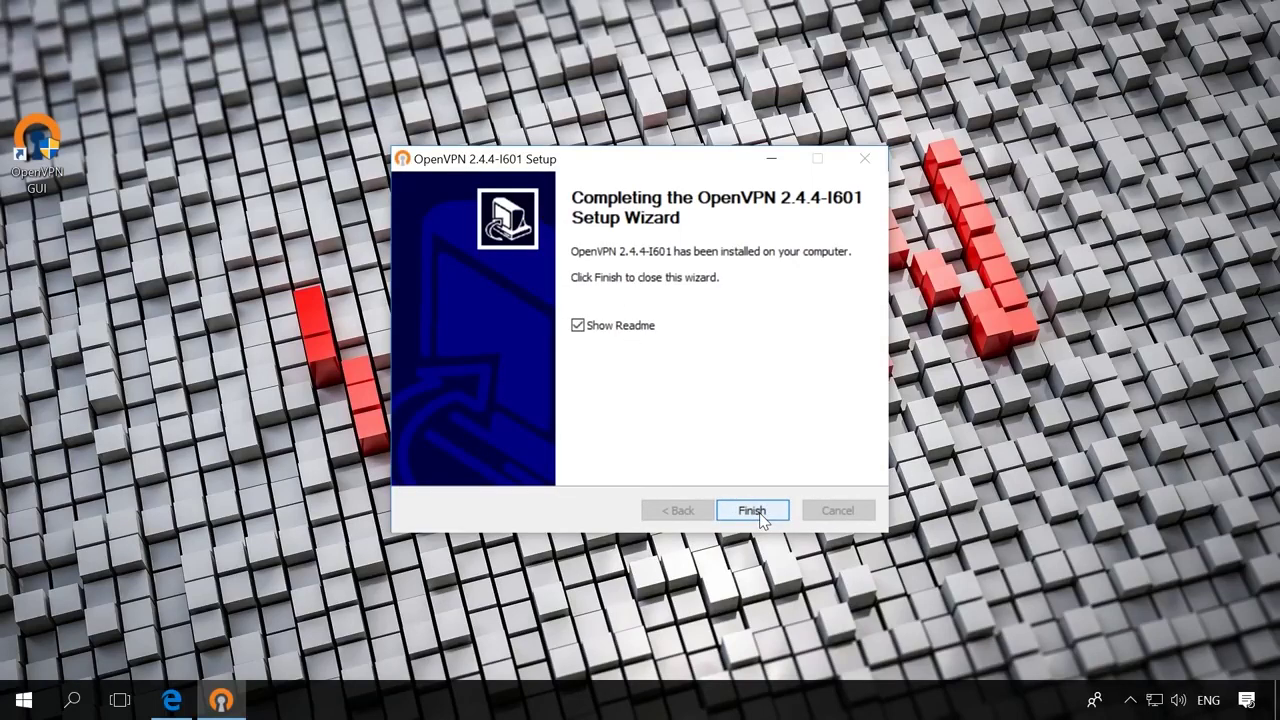
{"action": "left_click", "coordinate": [630, 332]}
{"action": "left_click", "coordinate": [752, 512]}
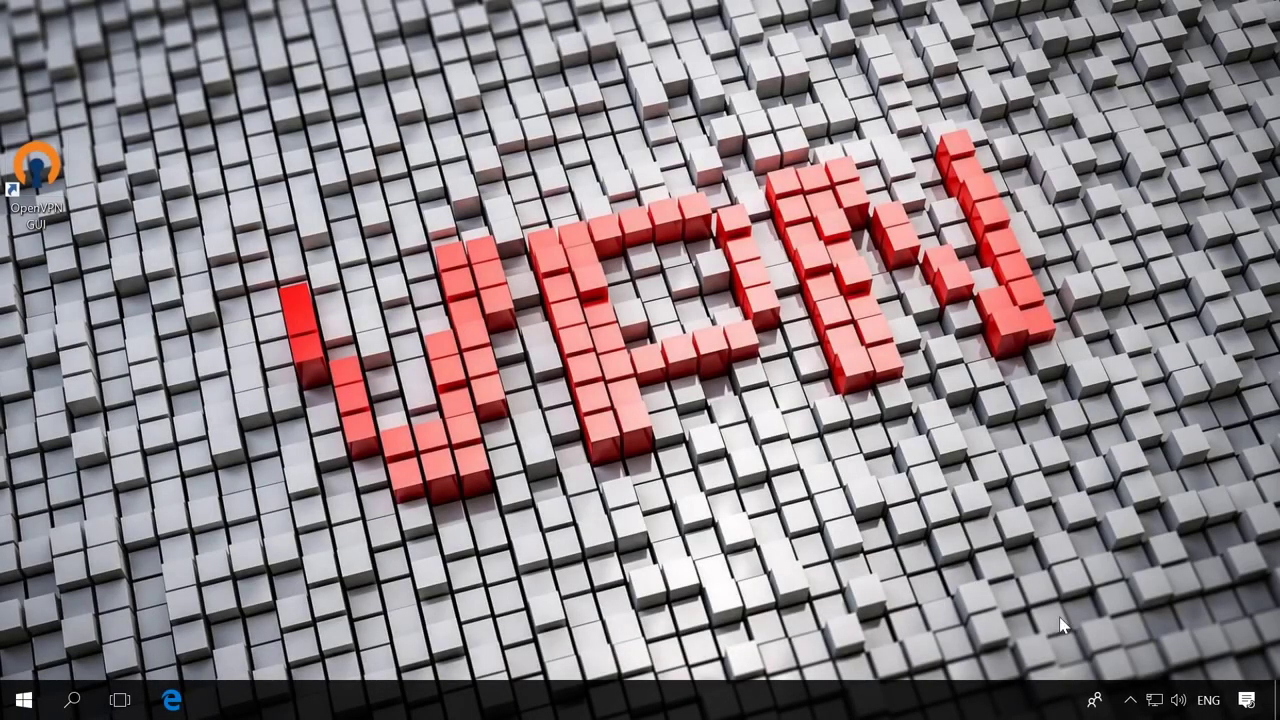
Show the computer's network adapters in Network Connections.
{"action": "left_click", "coordinate": [1155, 702]}
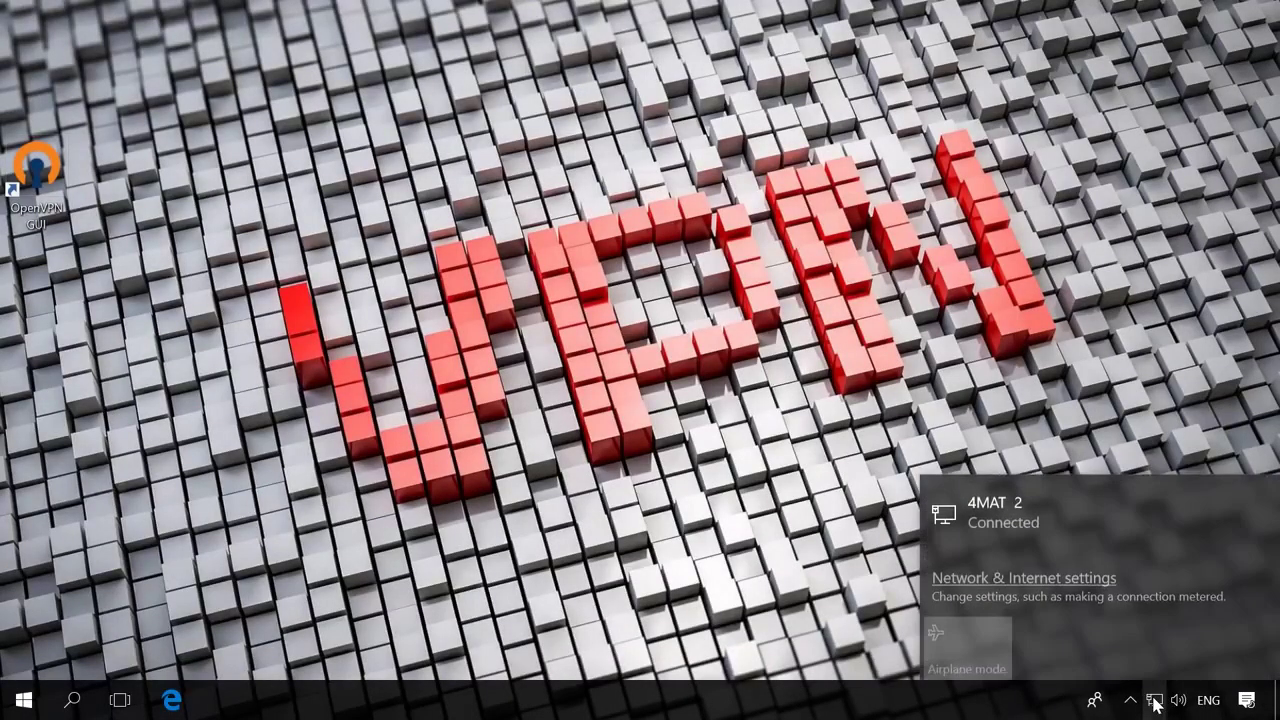
{"action": "left_click", "coordinate": [997, 579]}
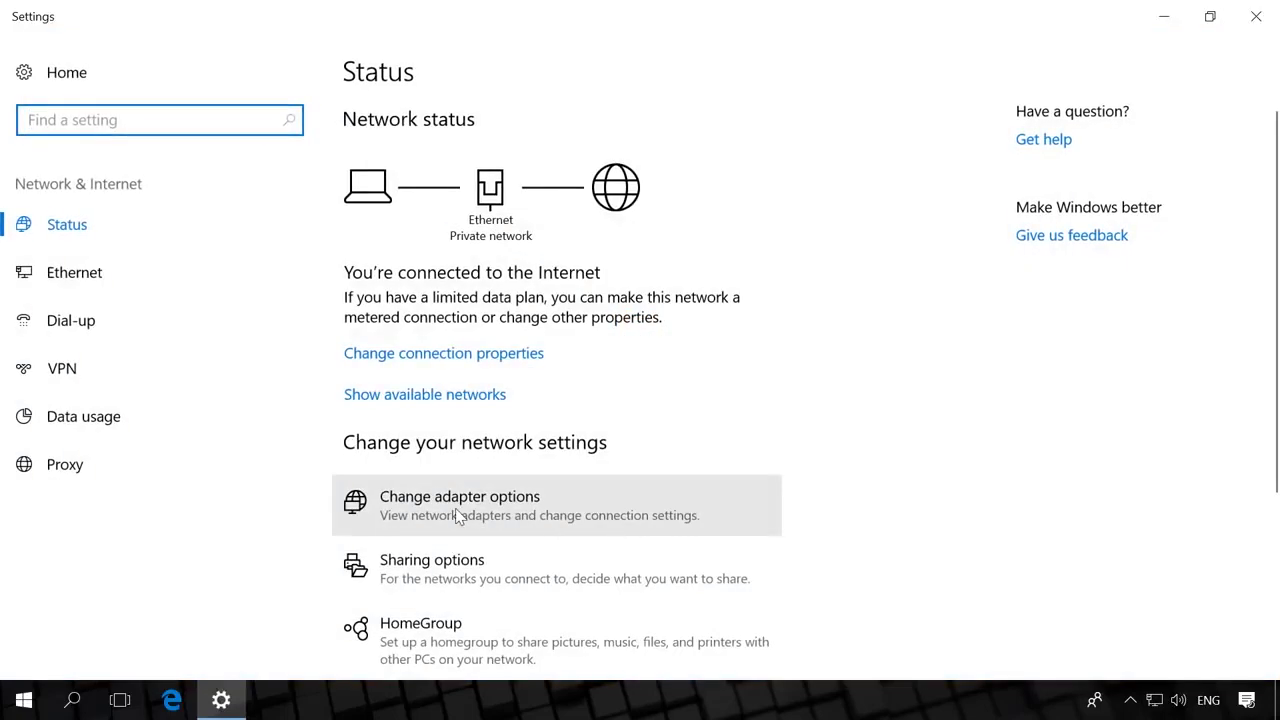
{"action": "left_click", "coordinate": [455, 507]}
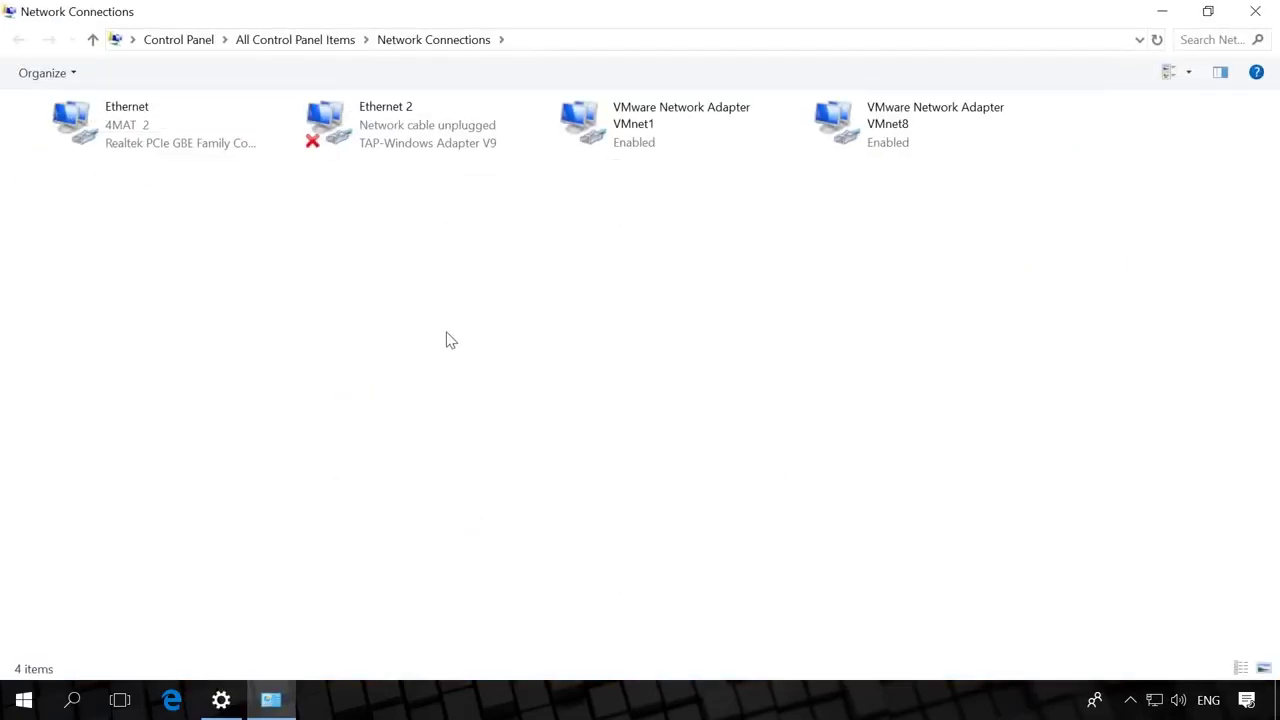
Rename the TAP-Windows adapter connection Ethernet 2 to ServerVPN.
{"action": "left_click", "coordinate": [388, 131]}
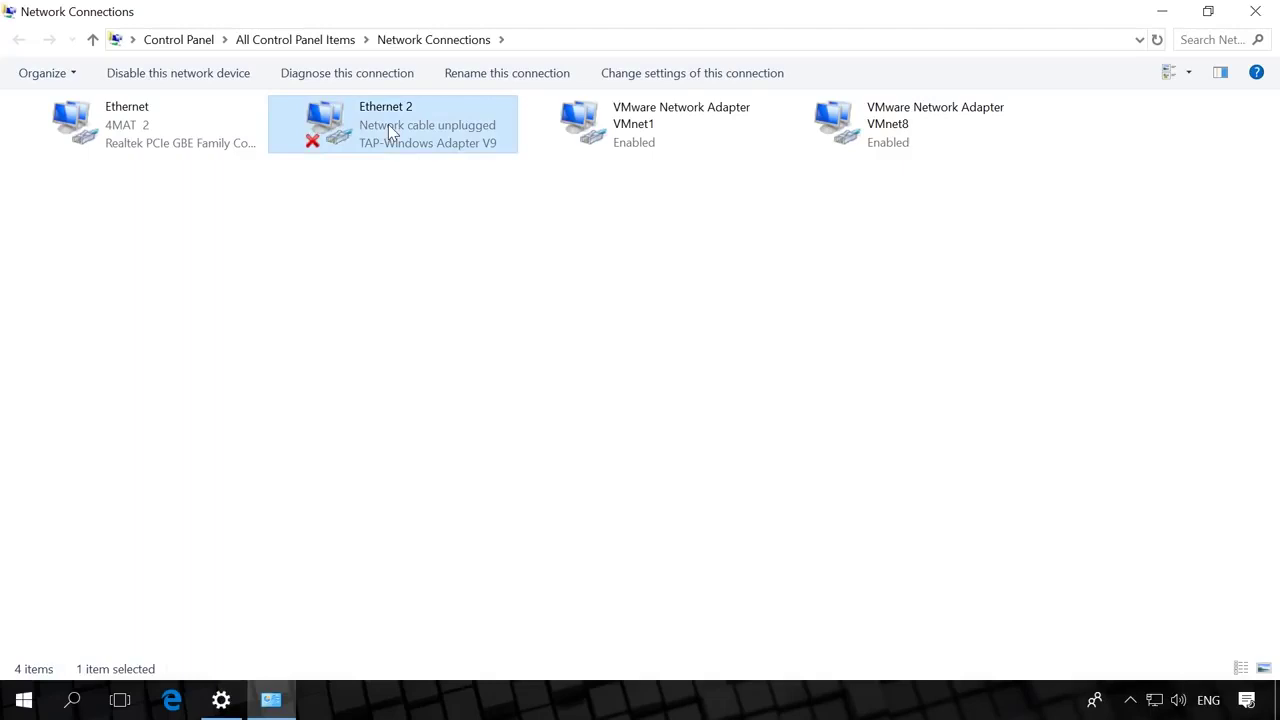
{"action": "key", "text": "F2"}
{"action": "type", "text": "ServerVPN"}
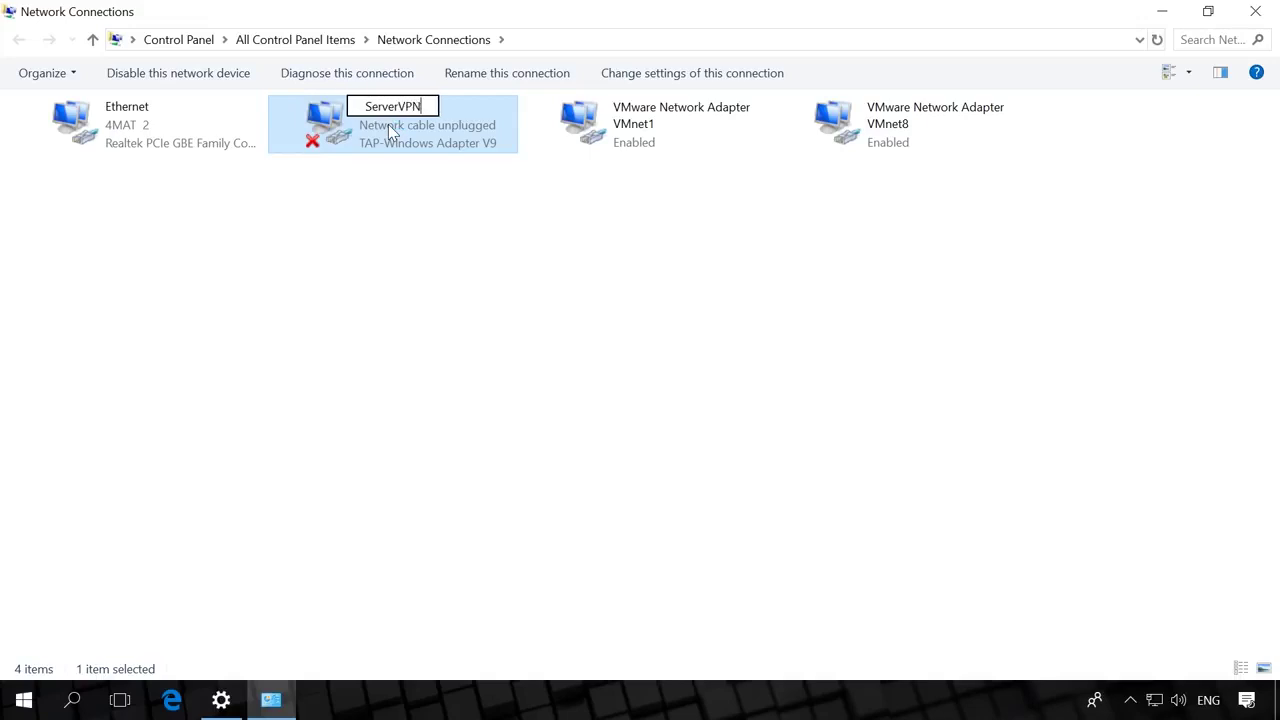
{"action": "key", "text": "Return"}
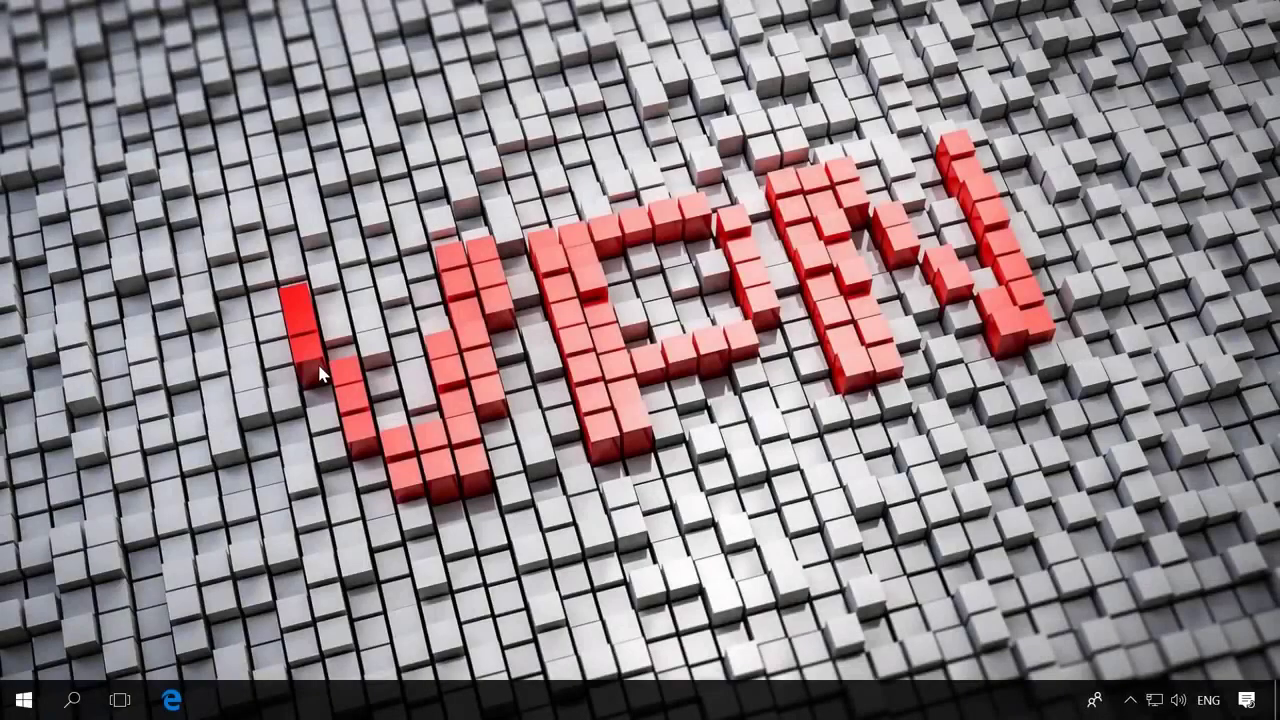
Launch Command Prompt with administrator rights.
{"action": "left_click", "coordinate": [71, 700]}
{"action": "type", "text": "c"}
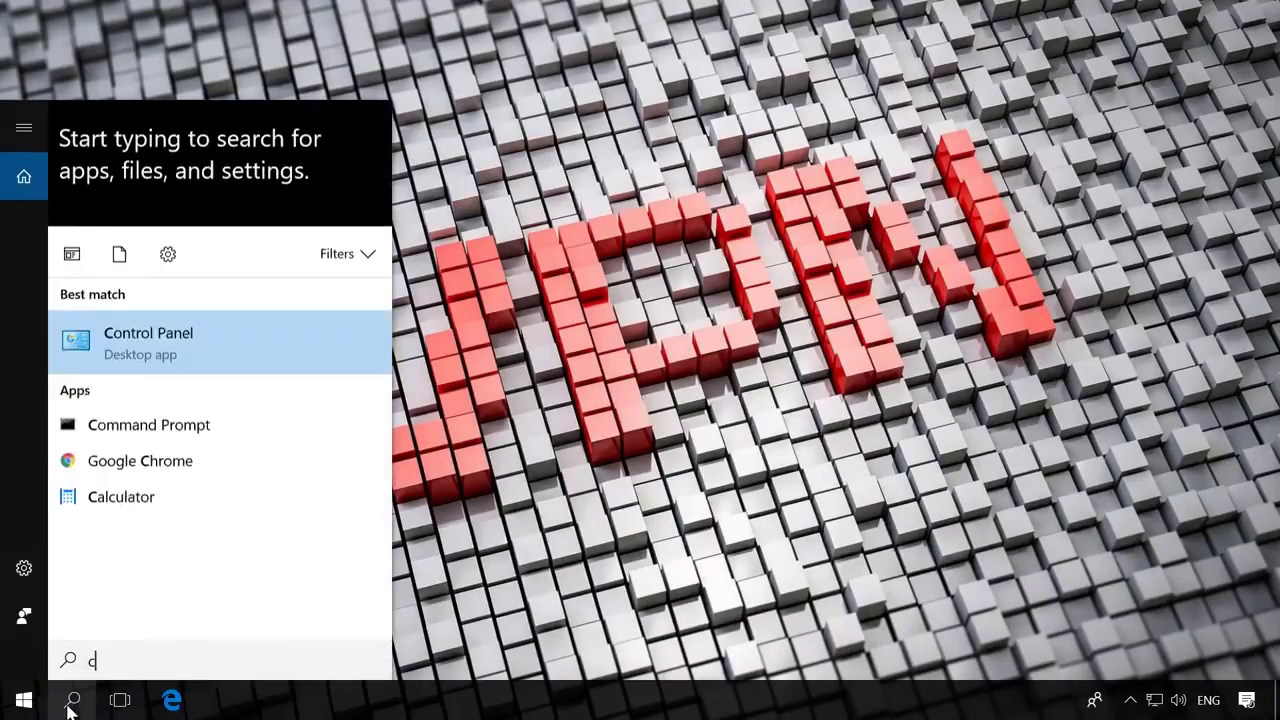
{"action": "type", "text": "md"}
{"action": "right_click", "coordinate": [205, 218]}
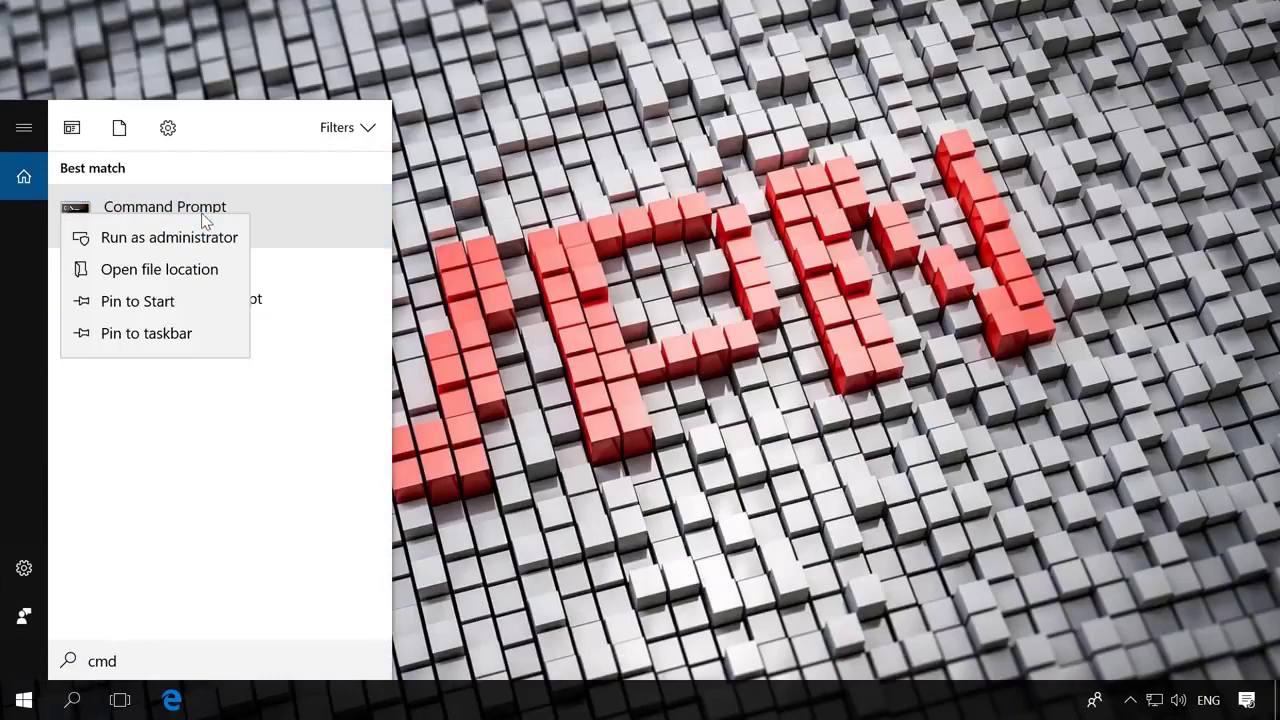
{"action": "left_click", "coordinate": [165, 250]}
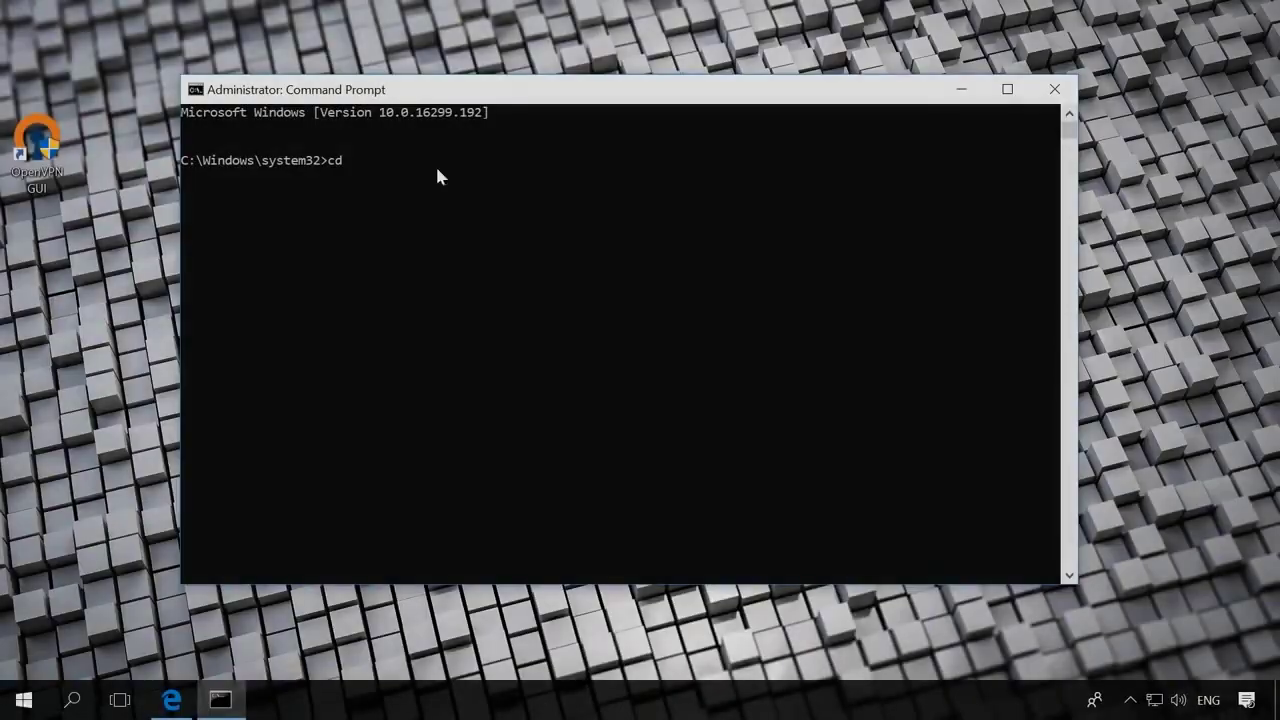
Change to C:\Program Files\OpenVPN\easy-rsa and run init-config.bat to create vars.bat.
{"action": "type", "text": "C:\\Program Files\\OpenVPN\\easy-rsa"}
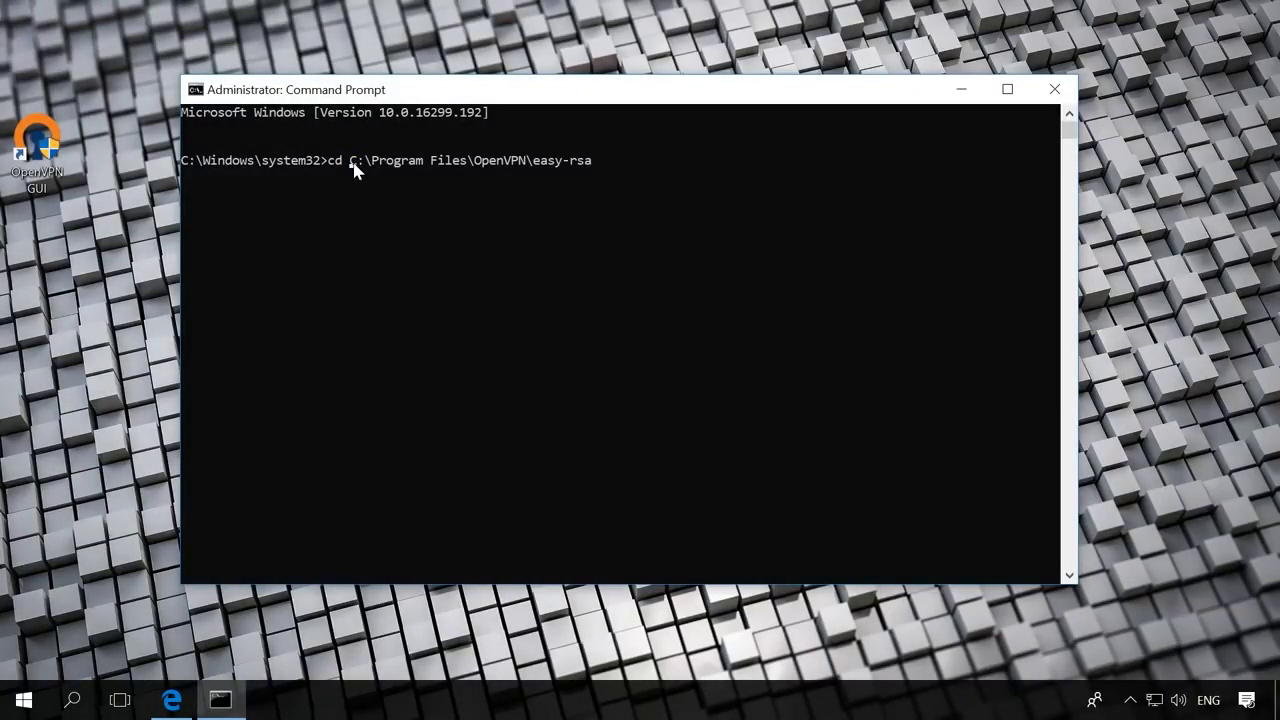
{"action": "type", "text": "\""}
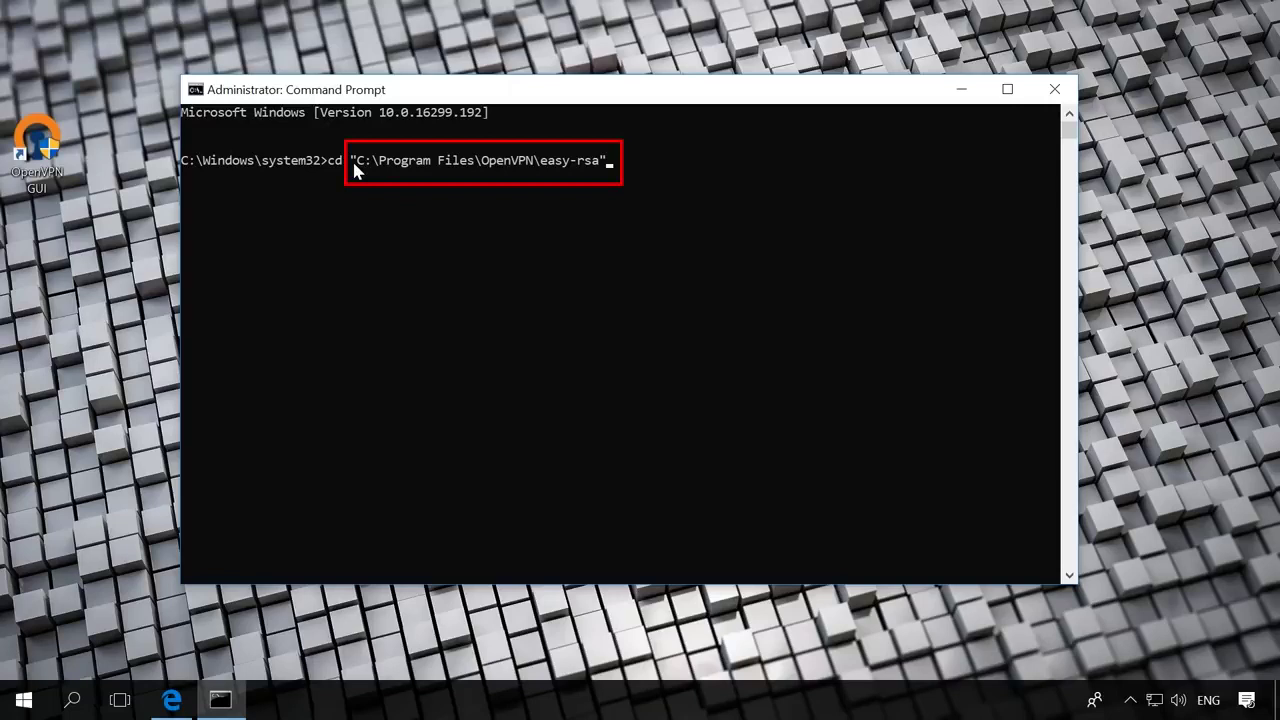
{"action": "key", "text": "Return"}
{"action": "type", "text": "init"}
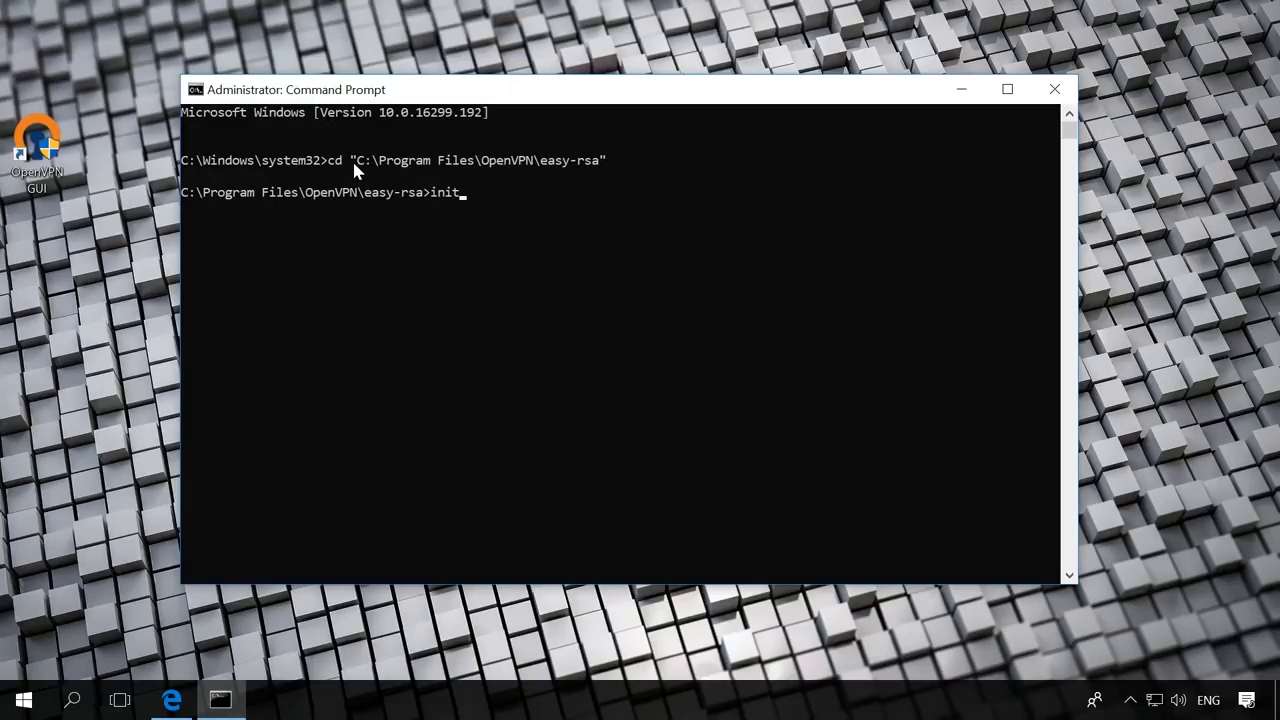
{"action": "type", "text": "-config.bat"}
{"action": "key", "text": "Return"}
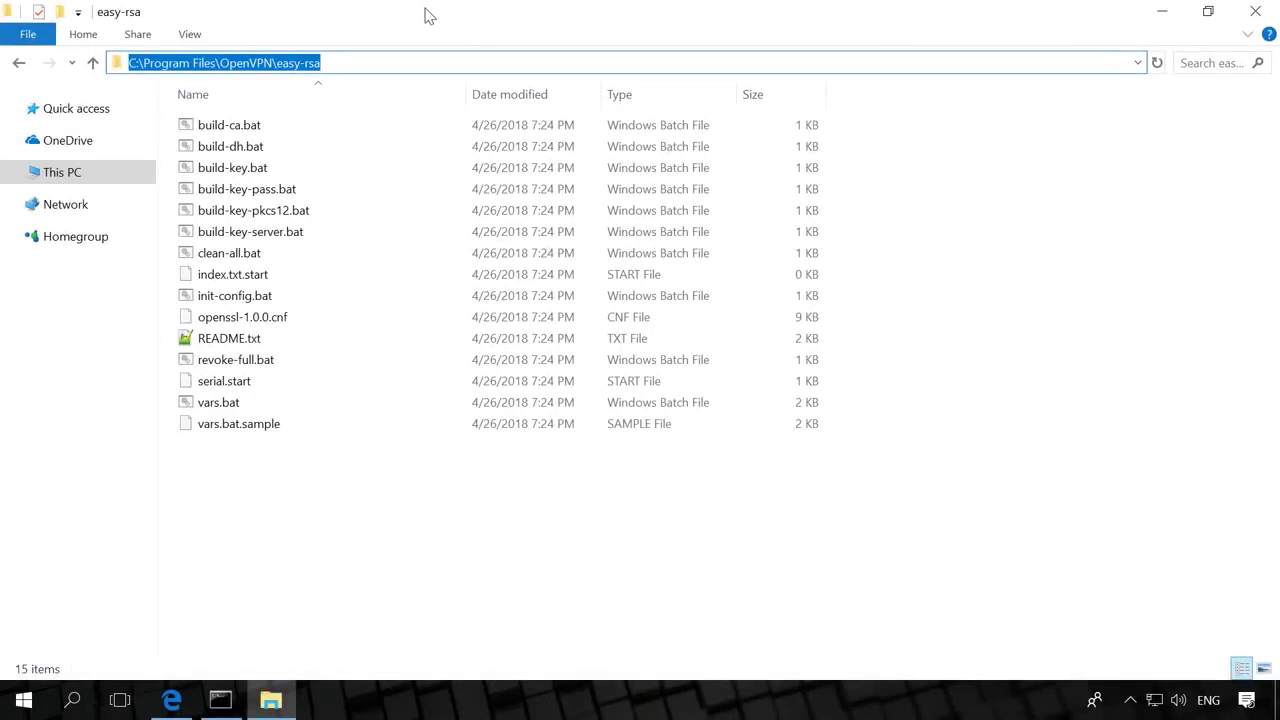
Select vars.bat in the easy-rsa folder and bring up its context menu.
{"action": "left_click", "coordinate": [243, 411]}
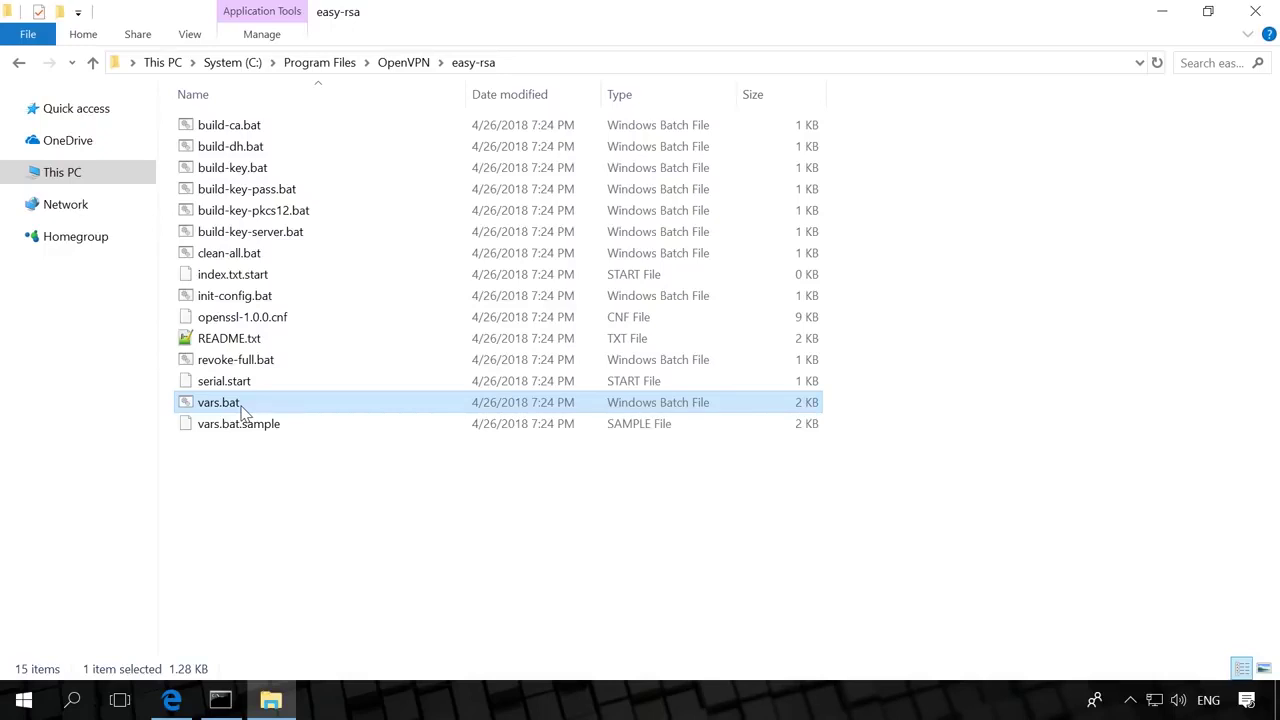
{"action": "right_click", "coordinate": [243, 411]}
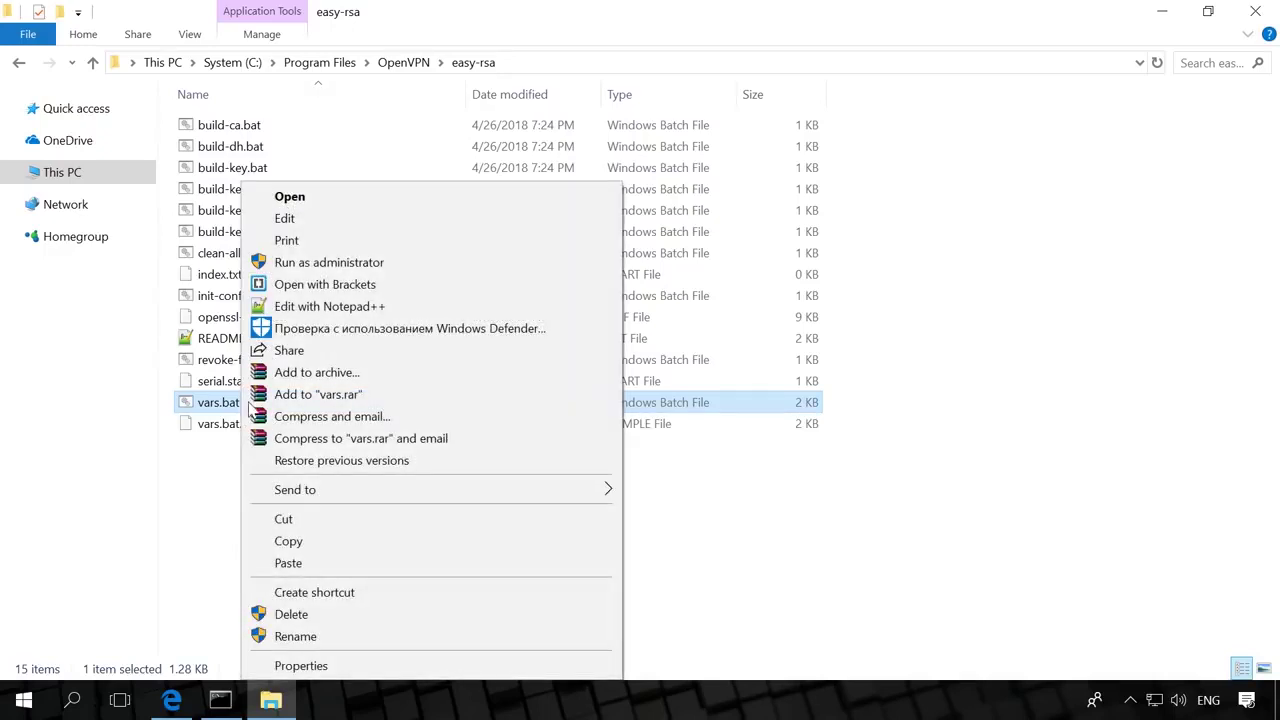
Open vars.bat in Notepad++ and set country UA, province Kiev and city Kiev.
{"action": "left_click", "coordinate": [343, 306]}
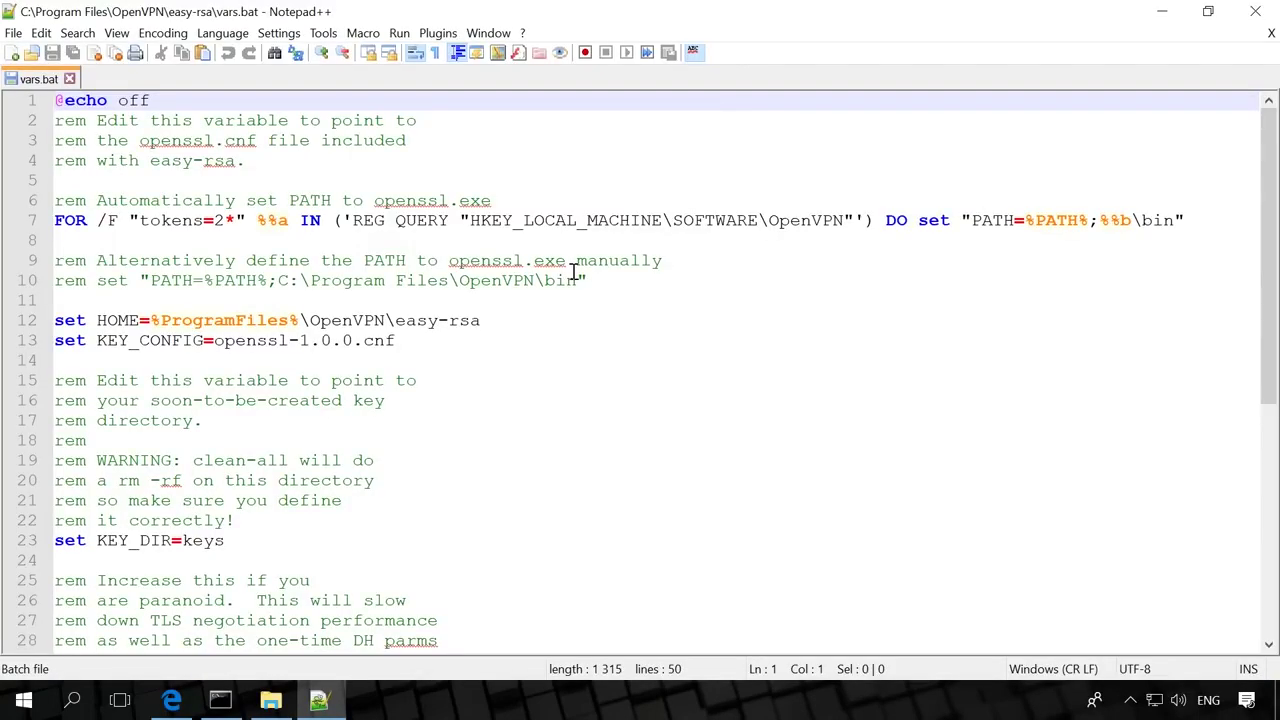
{"action": "scroll", "coordinate": [580, 297], "scroll_direction": "down", "scroll_amount": 6}
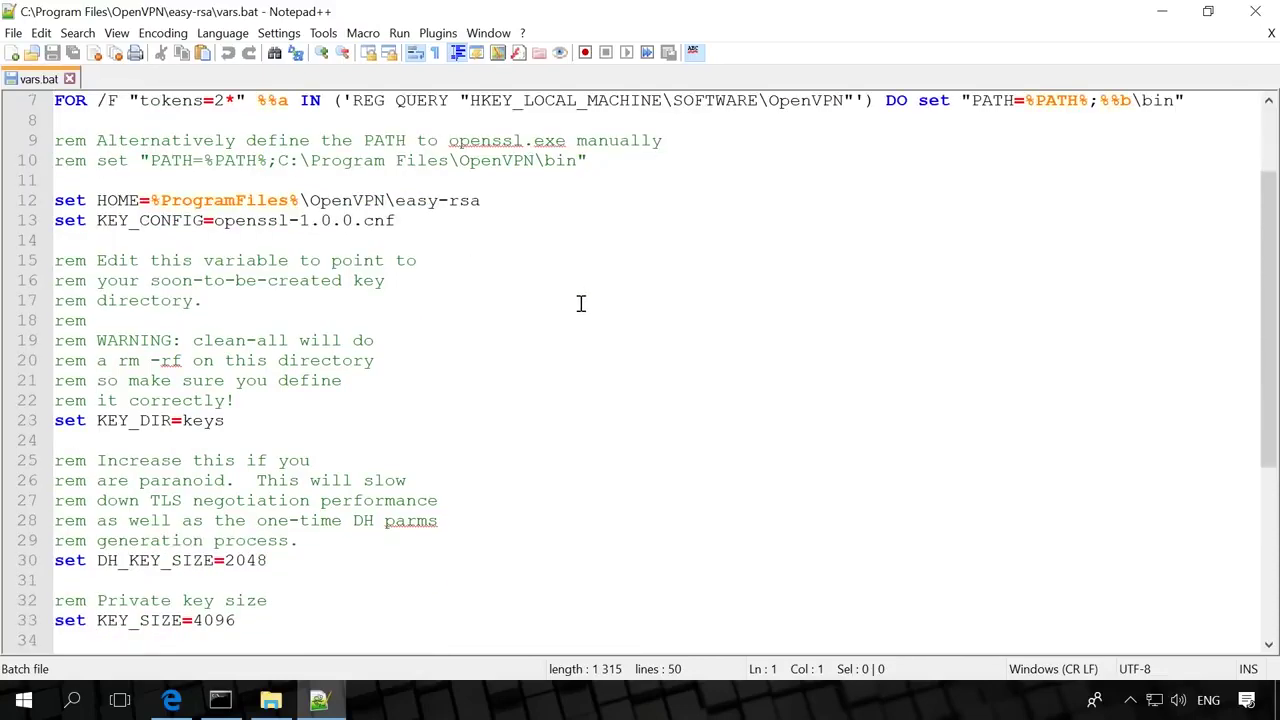
{"action": "left_click", "coordinate": [400, 380]}
{"action": "scroll", "coordinate": [186, 560], "scroll_direction": "down", "scroll_amount": 2}
{"action": "left_click_drag", "start_coordinate": [233, 440], "coordinate": [251, 440]}
{"action": "key", "text": "BackSpace"}
{"action": "type", "text": "A"}
{"action": "key", "text": "Down"}
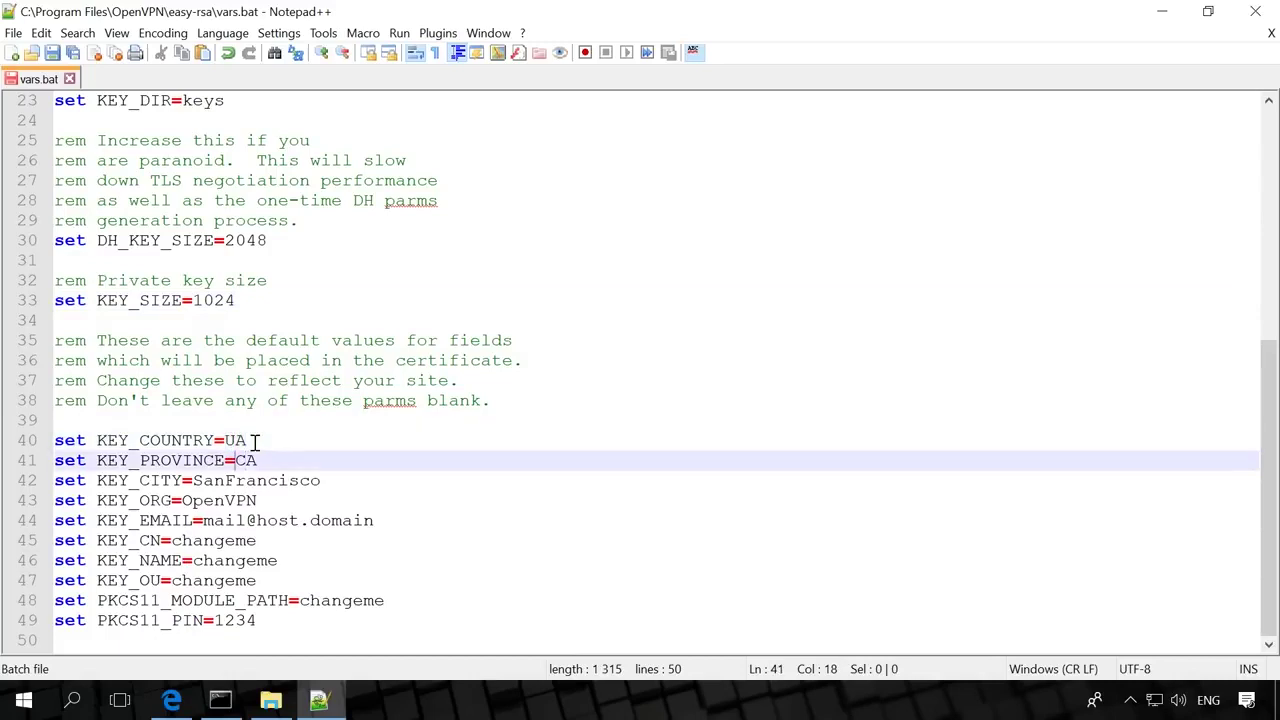
{"action": "key", "text": "Delete"}
{"action": "key", "text": "Delete"}
{"action": "type", "text": "Kiev"}
{"action": "key", "text": "Down"}
{"action": "key", "text": "ctrl+Left"}
{"action": "key", "text": "shift+End"}
{"action": "type", "text": "Kiev"}
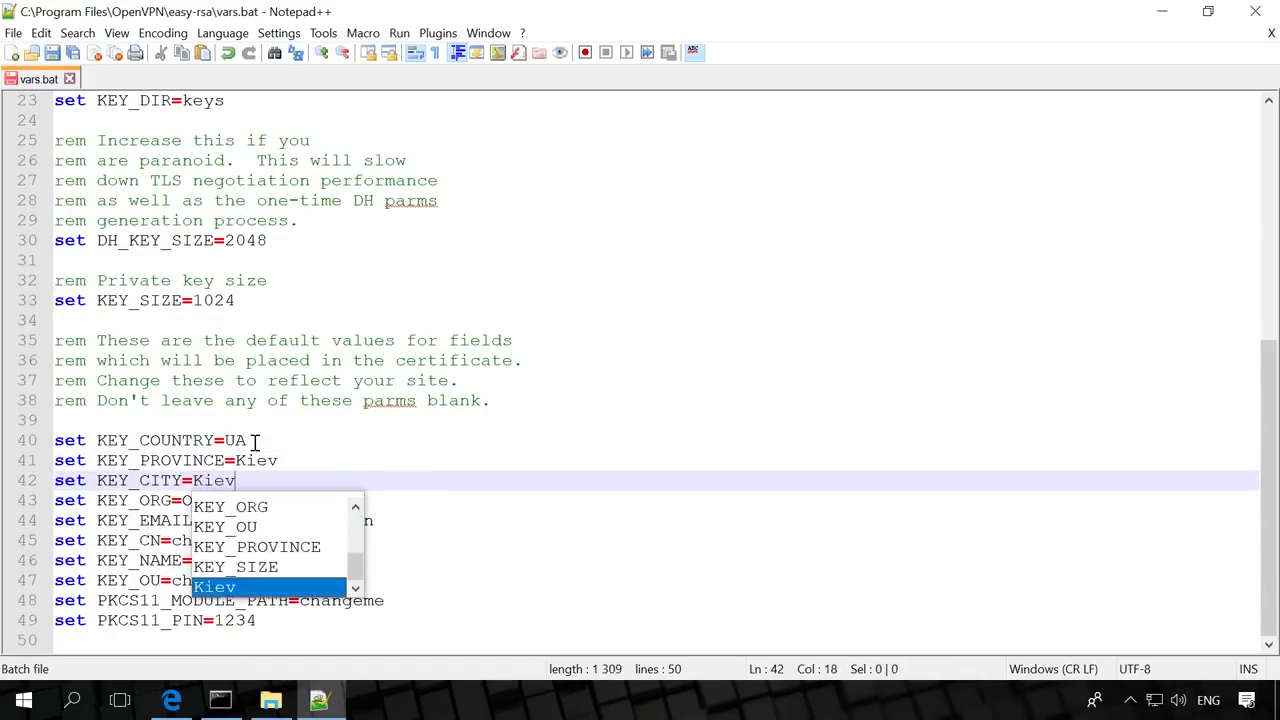
{"action": "left_click", "coordinate": [278, 443]}
Set organisation ServerVPN, the support e-mail and KEY_CN ServerVPN, then save vars.bat.
{"action": "left_click", "coordinate": [186, 500]}
{"action": "key", "text": "shift+Right"}
{"action": "key", "text": "shift+Right"}
{"action": "key", "text": "shift+Right"}
{"action": "key", "text": "shift+Right"}
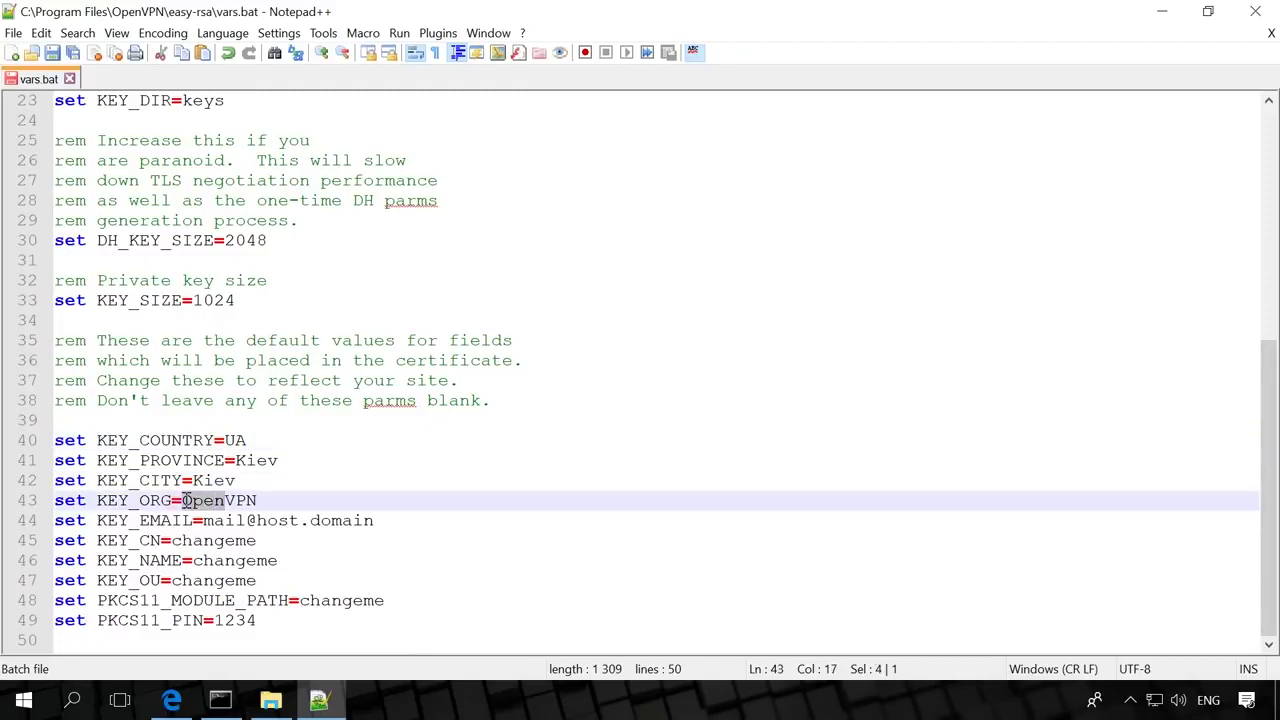
{"action": "type", "text": "Server"}
{"action": "left_click", "coordinate": [213, 520]}
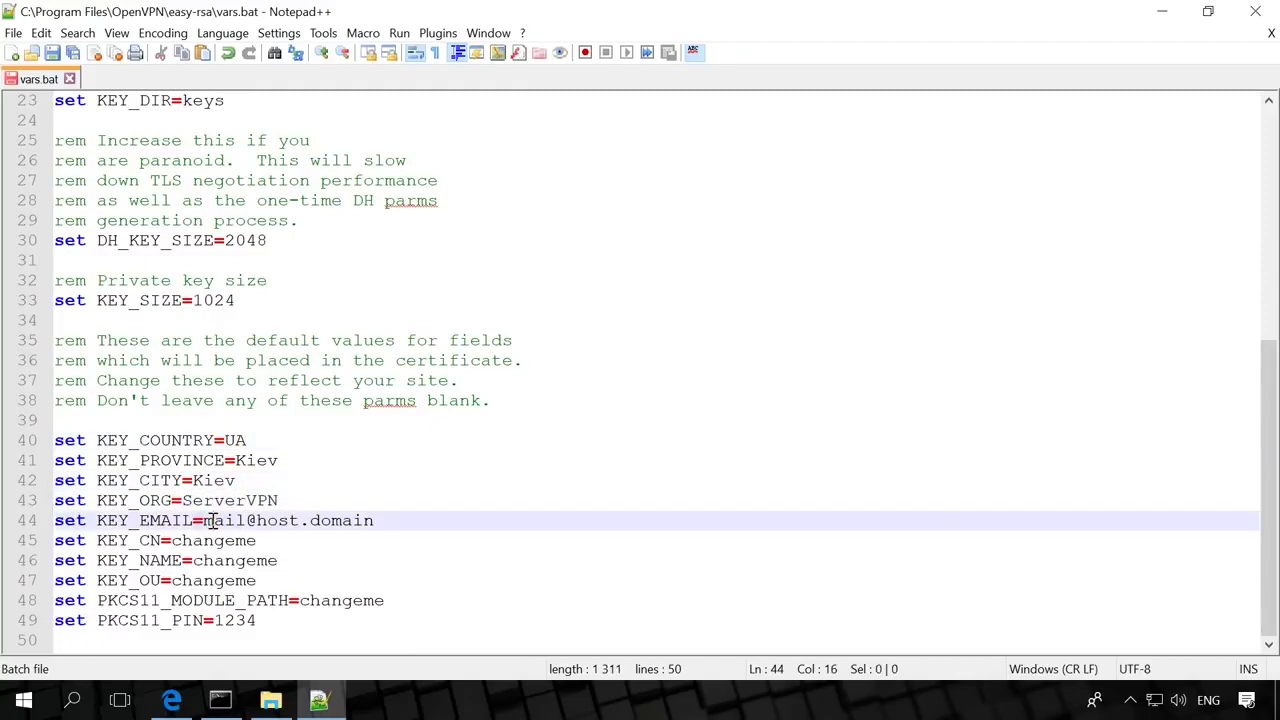
{"action": "key", "text": "Left"}
{"action": "key", "text": "shift+End"}
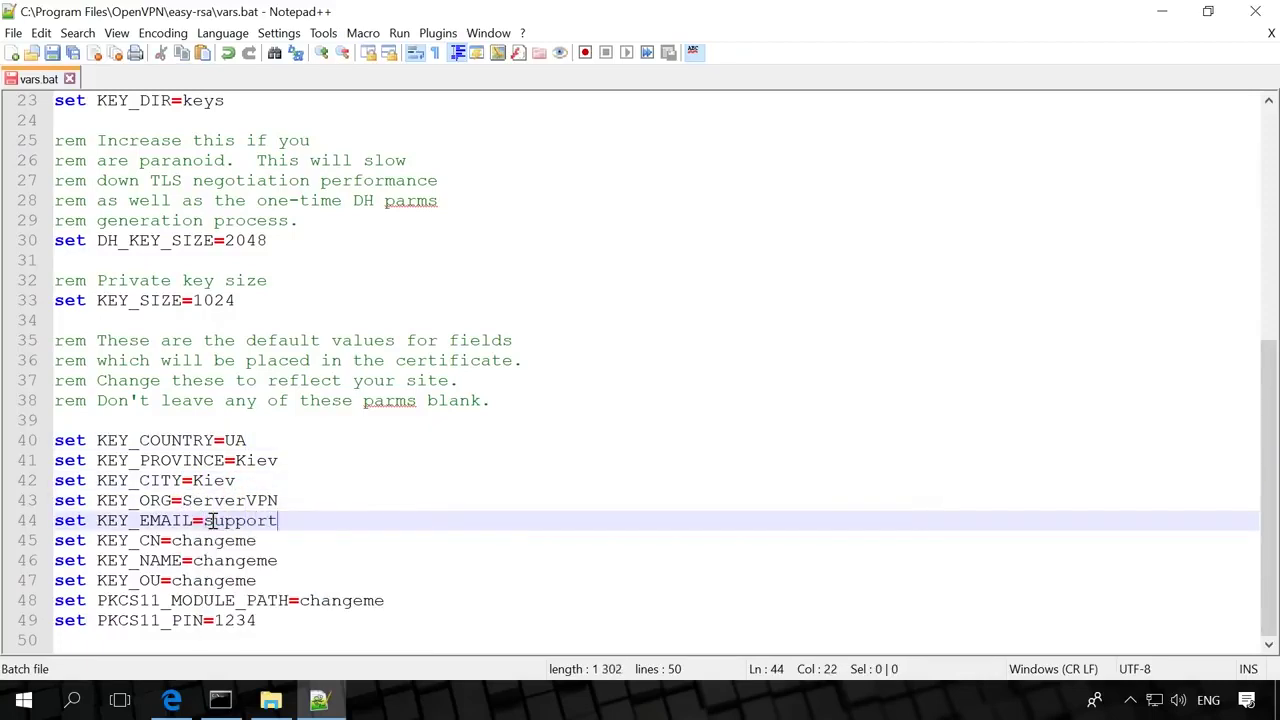
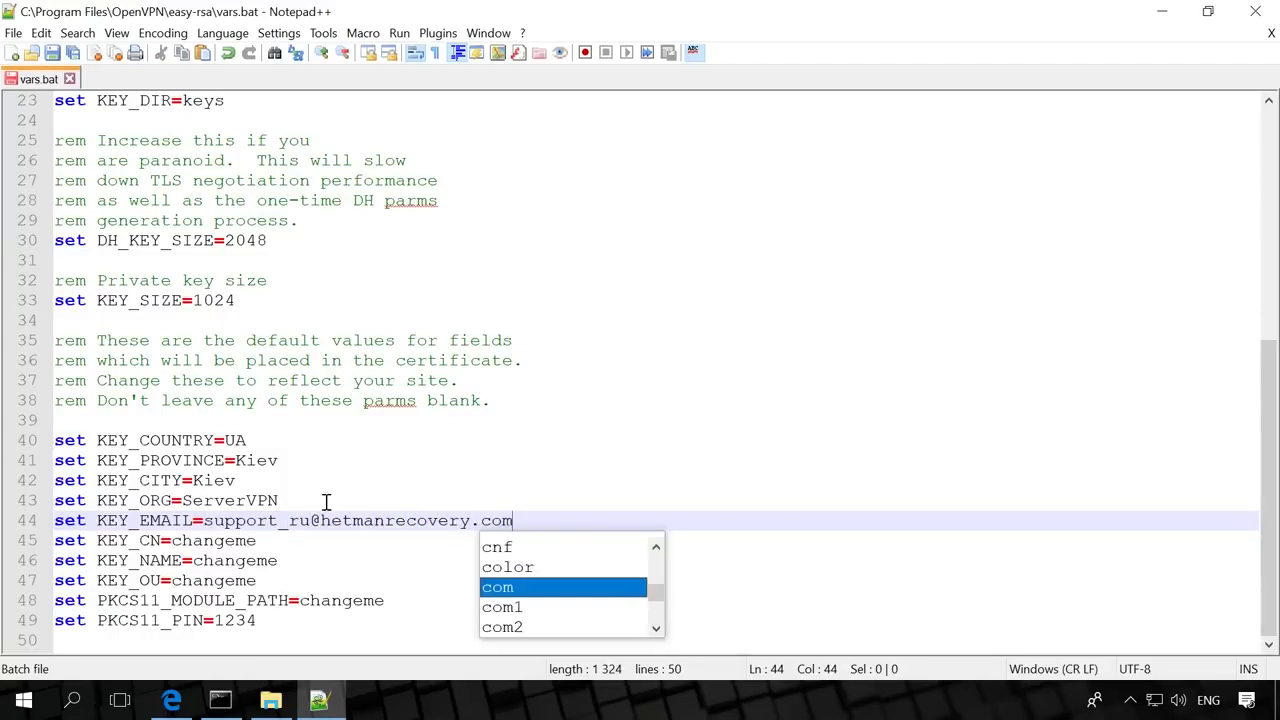
{"action": "key", "text": "Escape"}
{"action": "left_click", "coordinate": [172, 540]}
{"action": "double_click", "coordinate": [172, 540]}
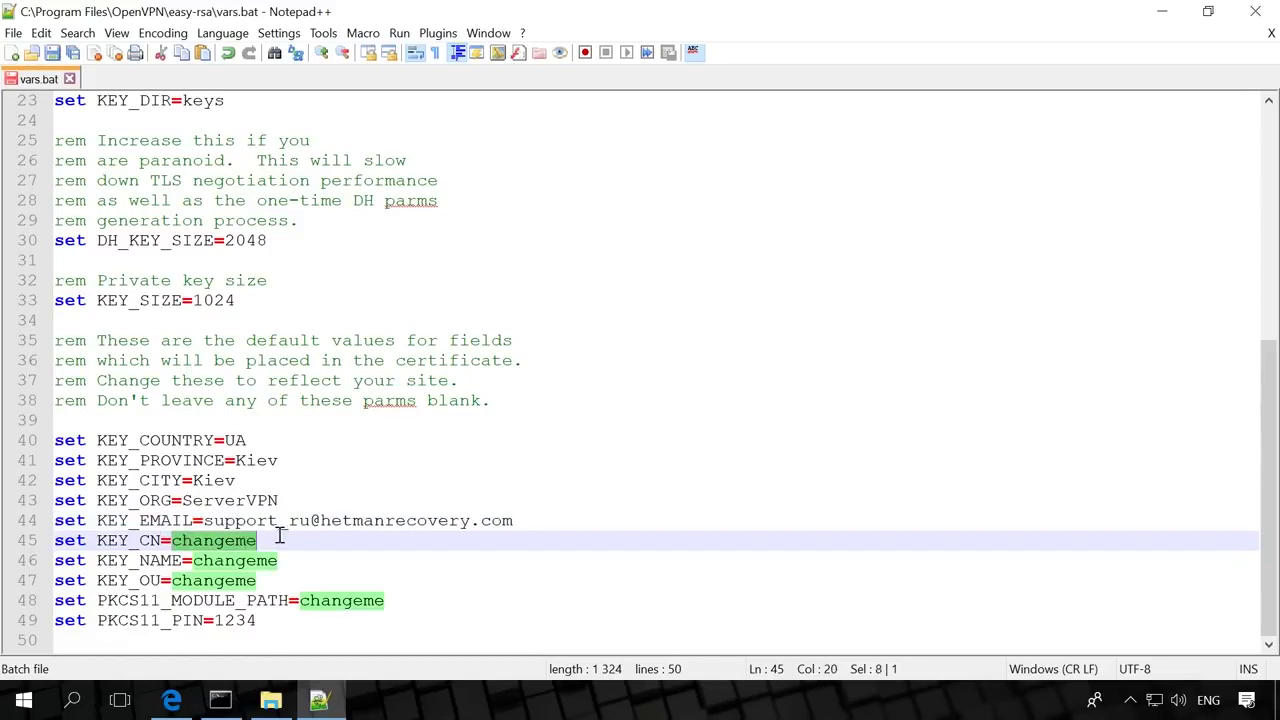
{"action": "type", "text": "ServerVPN"}
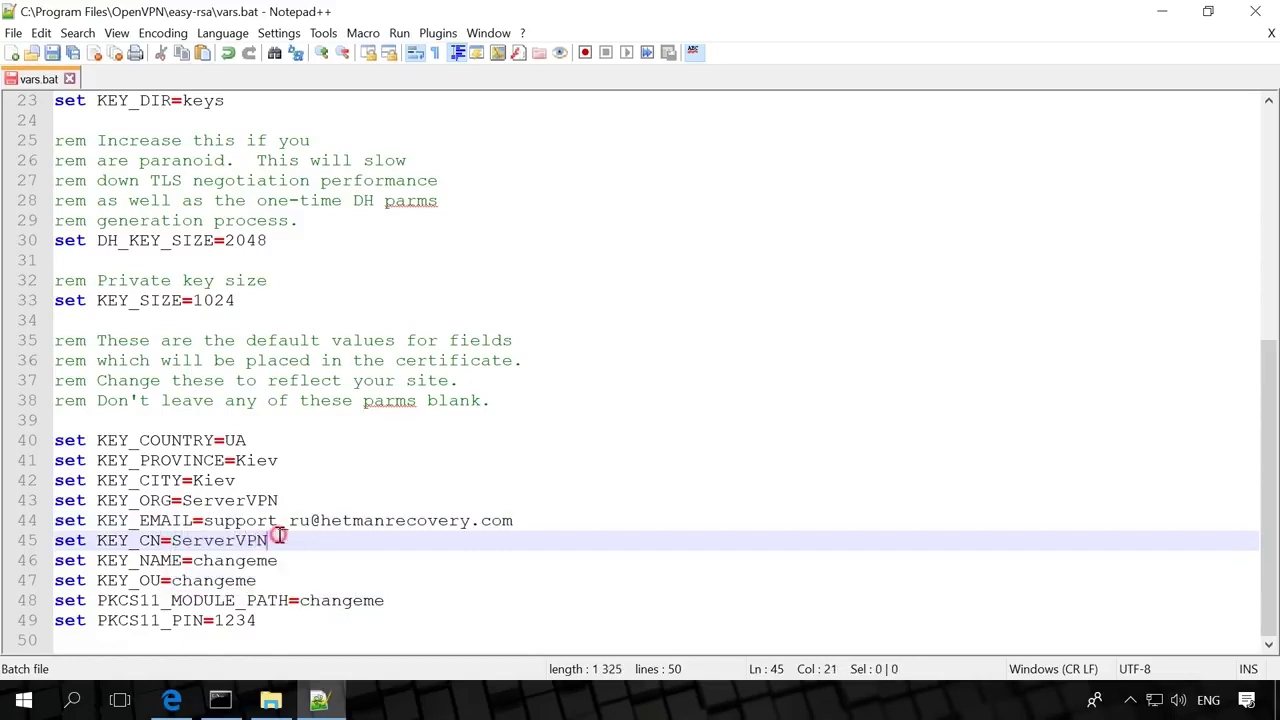
{"action": "left_click_drag", "start_coordinate": [194, 560], "coordinate": [285, 563]}
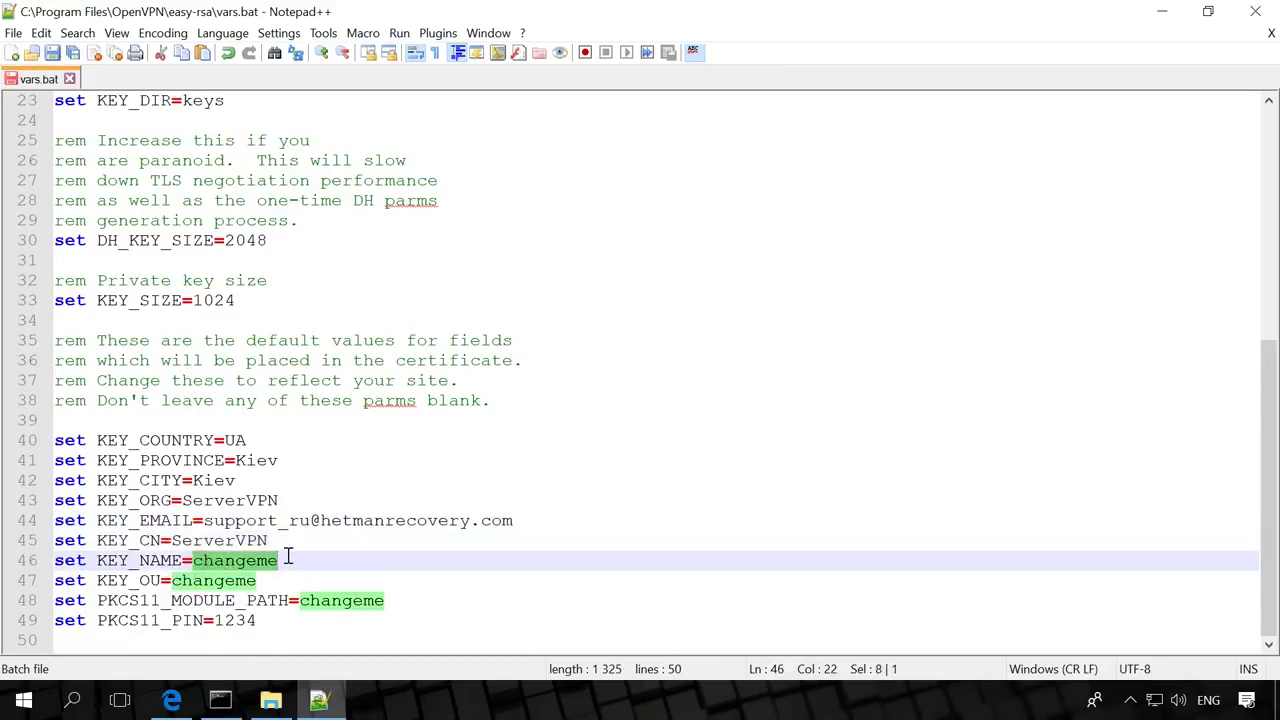
{"action": "left_click", "coordinate": [285, 563]}
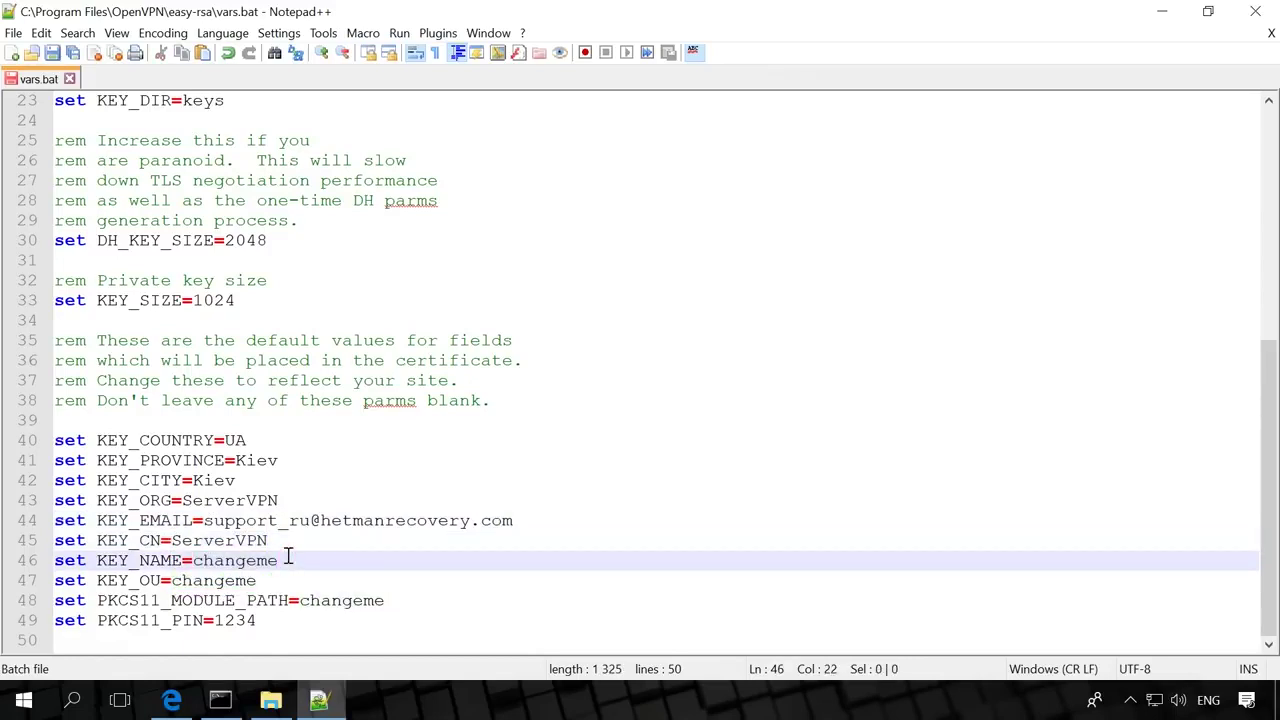
{"action": "left_click", "coordinate": [50, 55]}
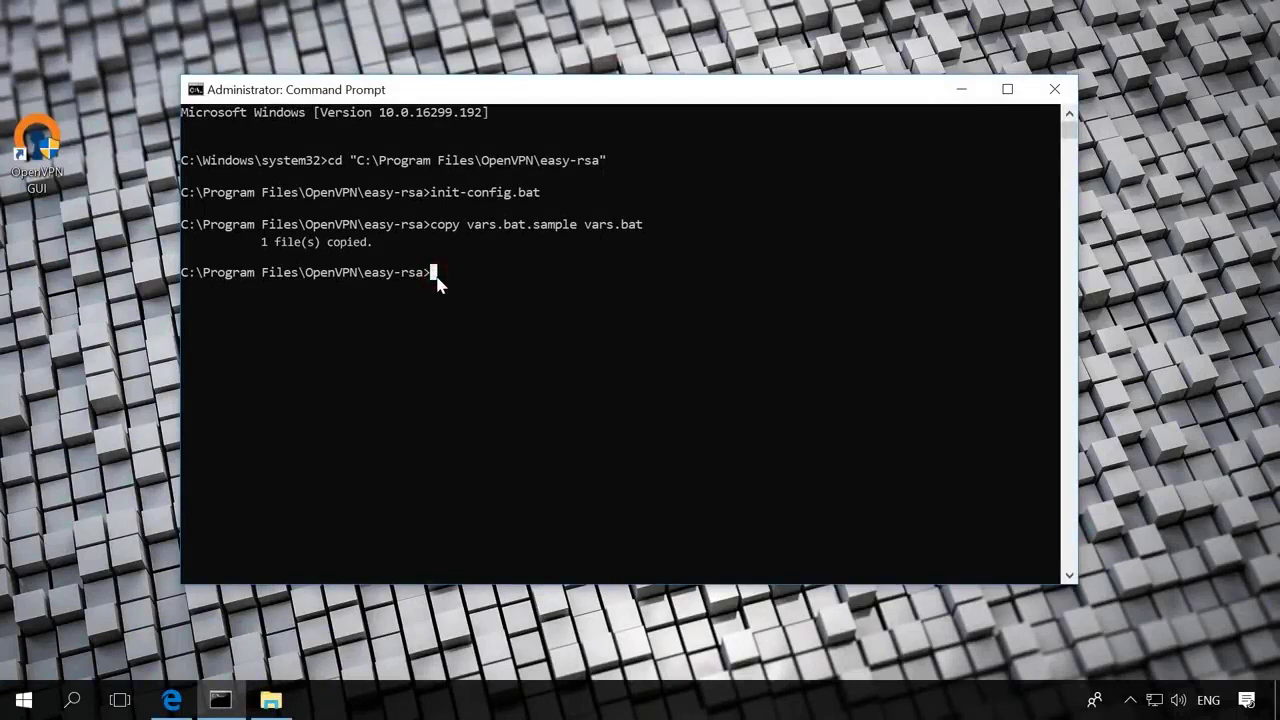
Rerun the cd into easy-rsa, then run vars, clean-all and build-dh.
{"action": "key", "text": "Up"}
{"action": "key", "text": "Up"}
{"action": "key", "text": "Up"}
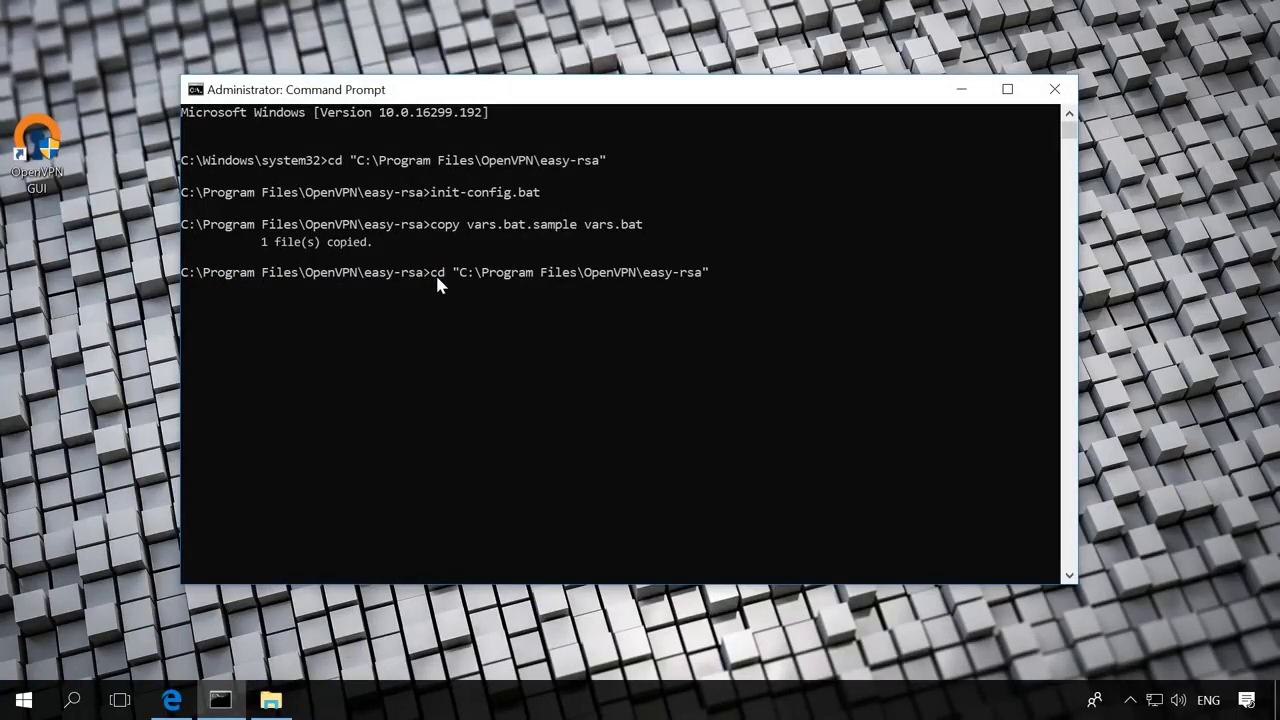
{"action": "key", "text": "Return"}
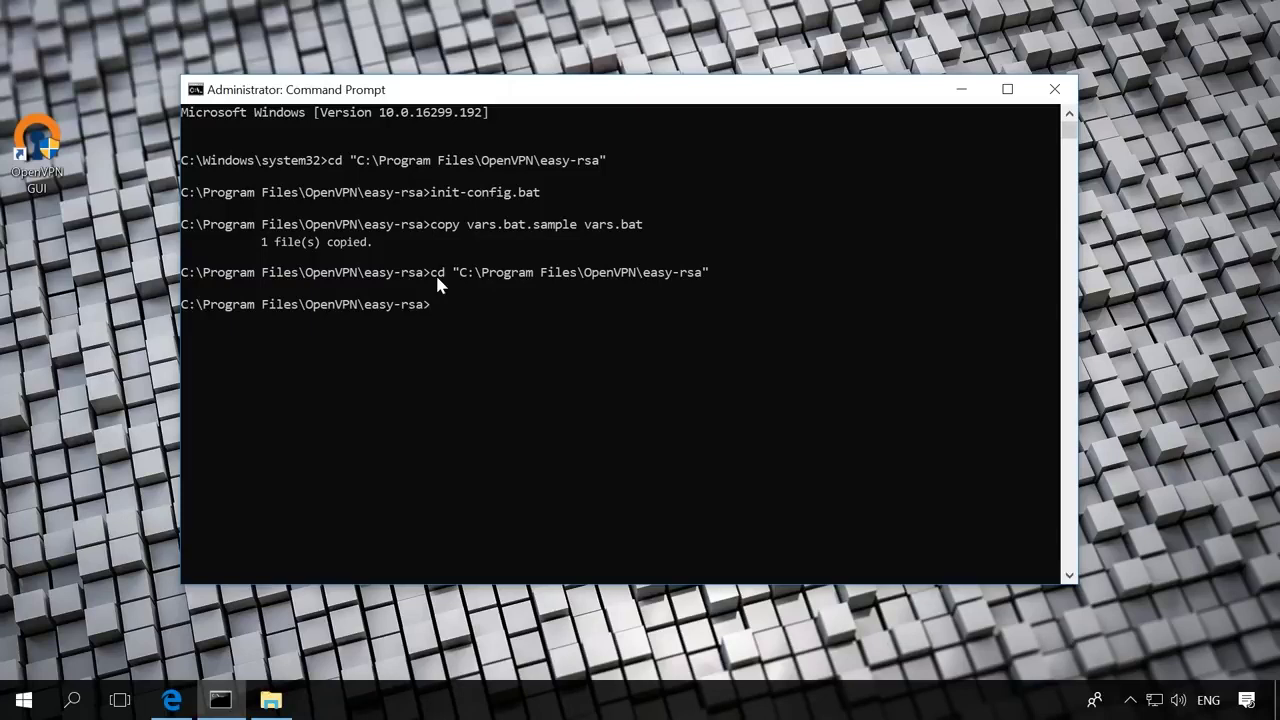
{"action": "type", "text": "vars"}
{"action": "key", "text": "Return"}
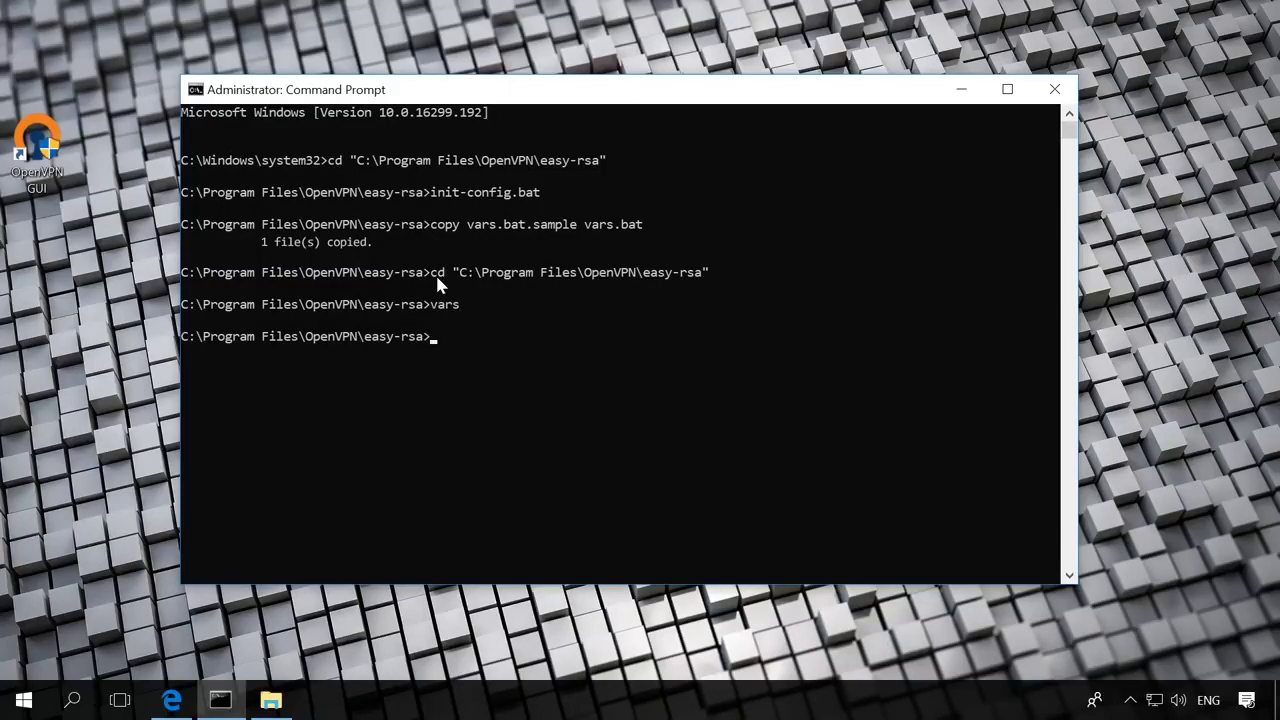
{"action": "type", "text": "clean-all"}
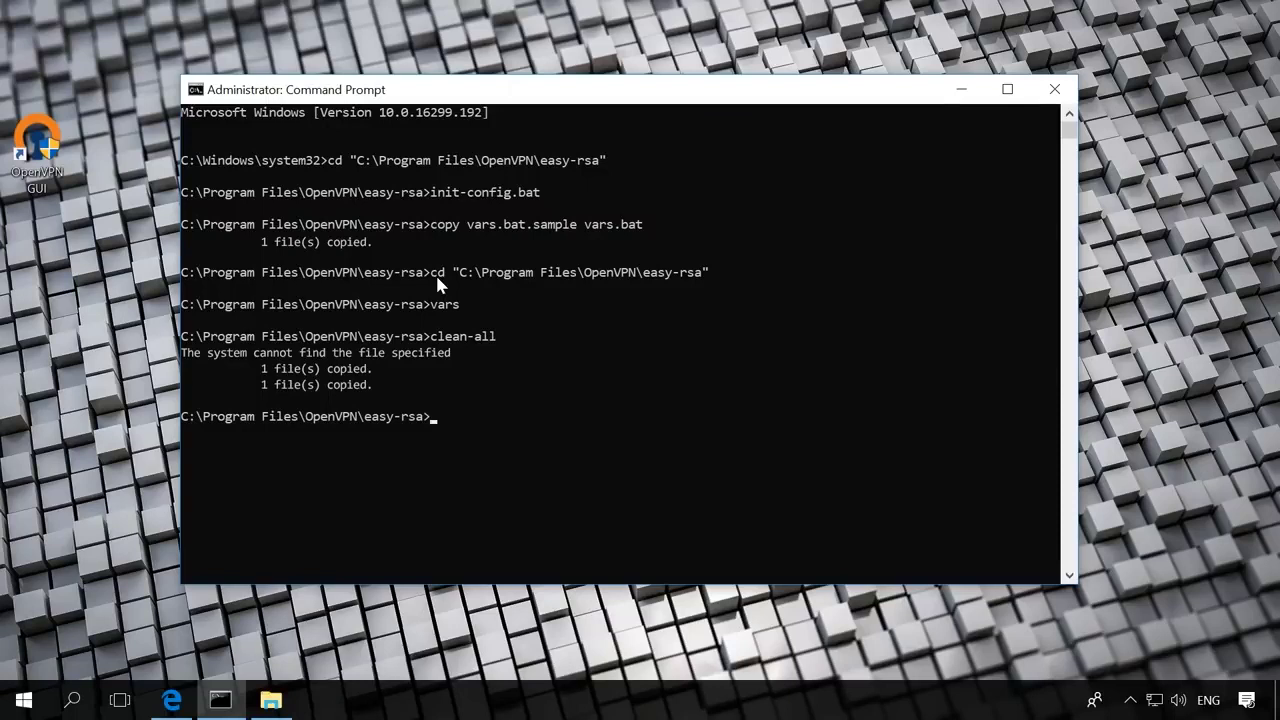
{"action": "type", "text": "build-dh"}
{"action": "key", "text": "Return"}
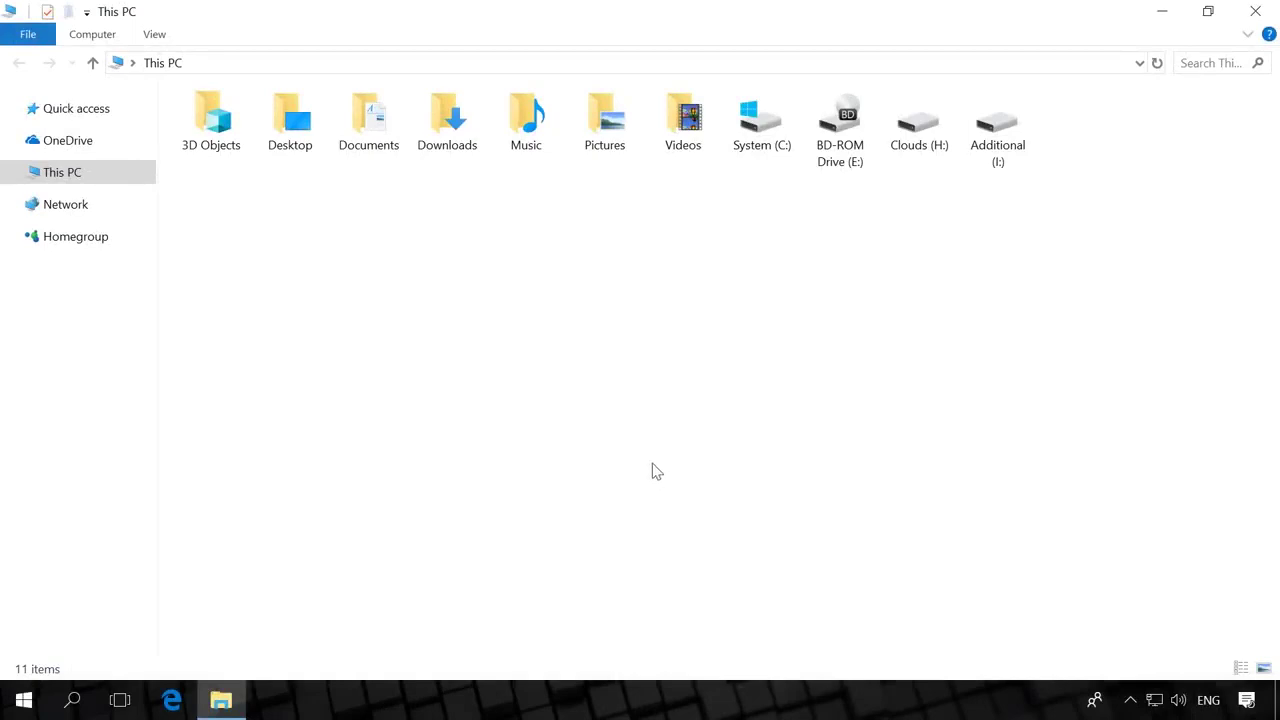
Open Environment Variables from This PC's properties and edit the user Path variable.
{"action": "right_click", "coordinate": [64, 170]}
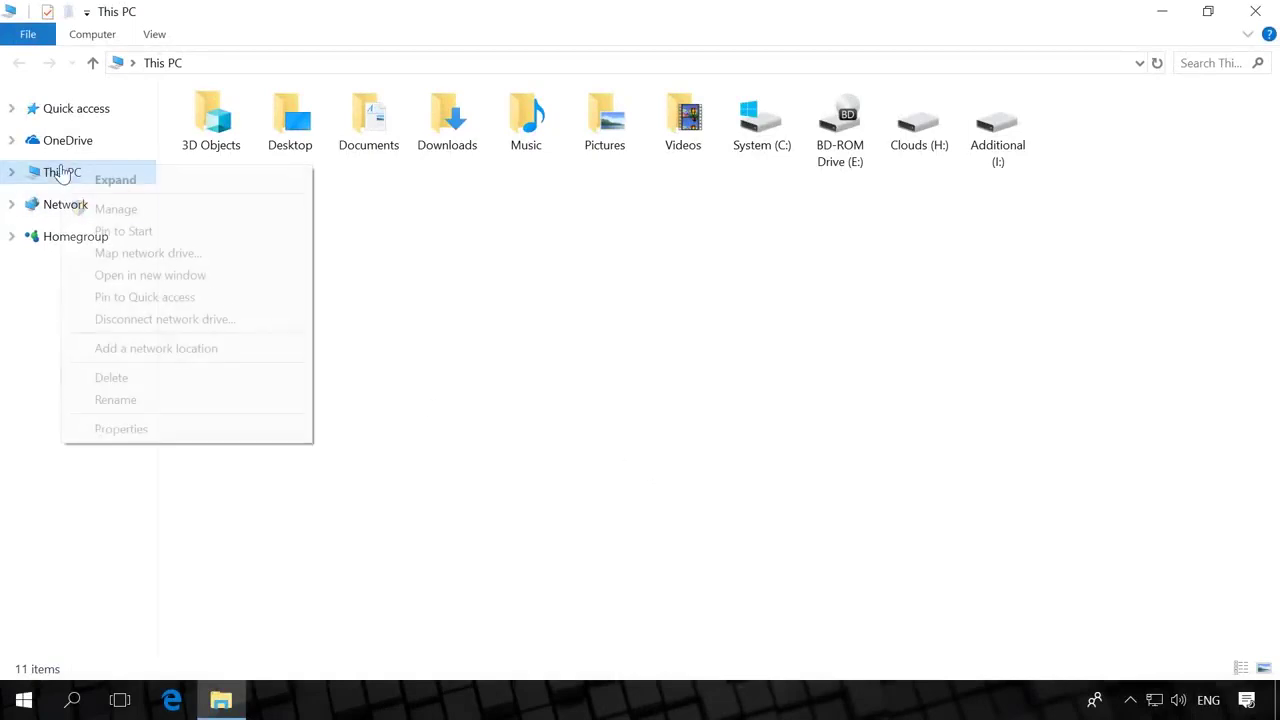
{"action": "left_click", "coordinate": [122, 429]}
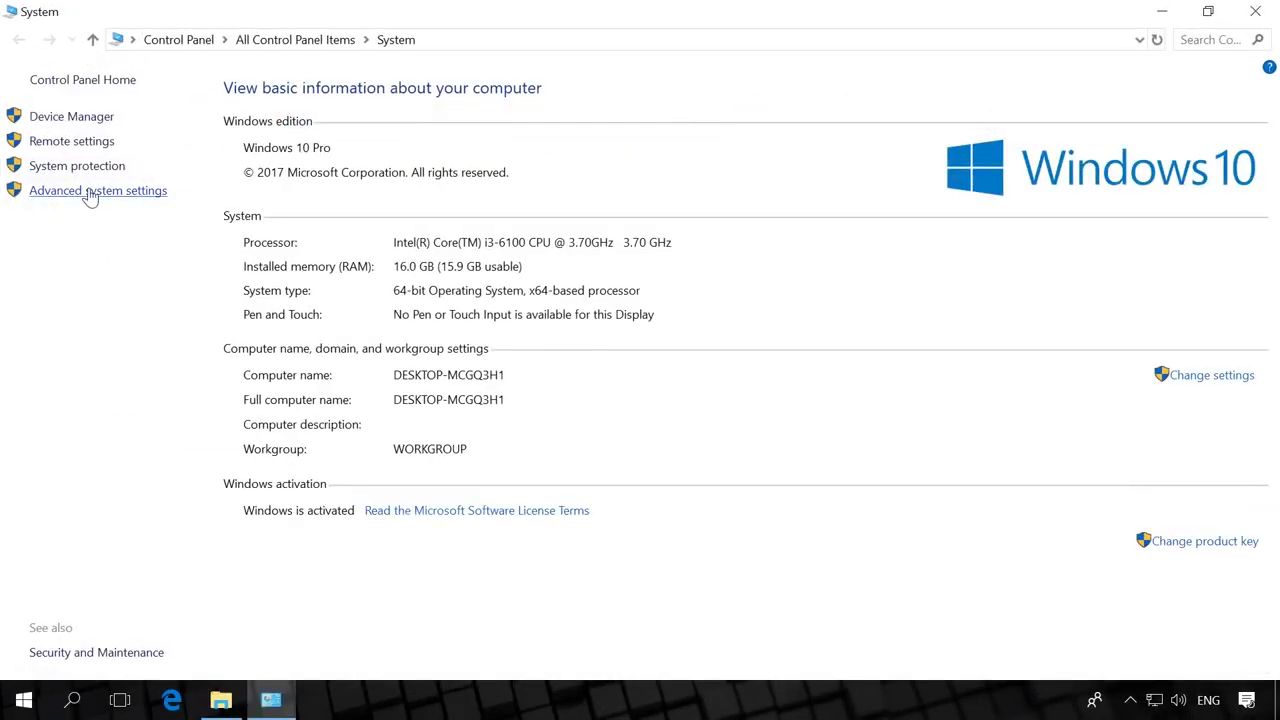
{"action": "left_click", "coordinate": [88, 193]}
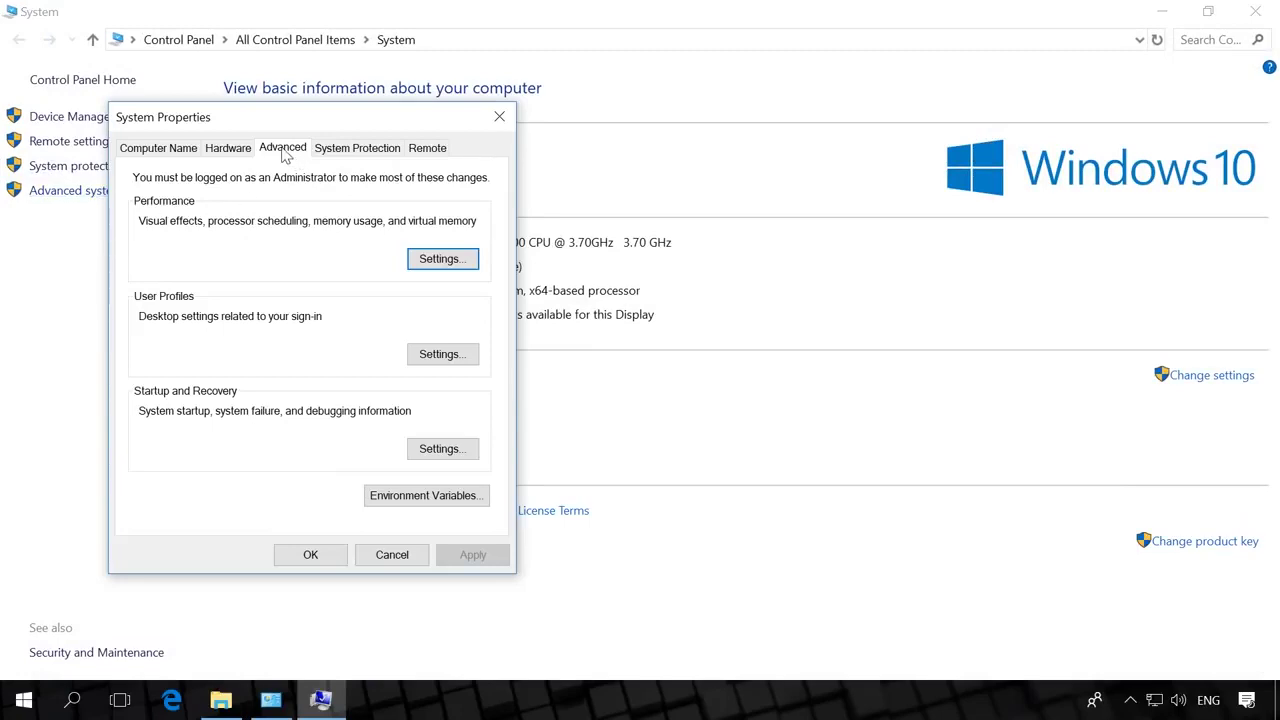
{"action": "left_click", "coordinate": [386, 498]}
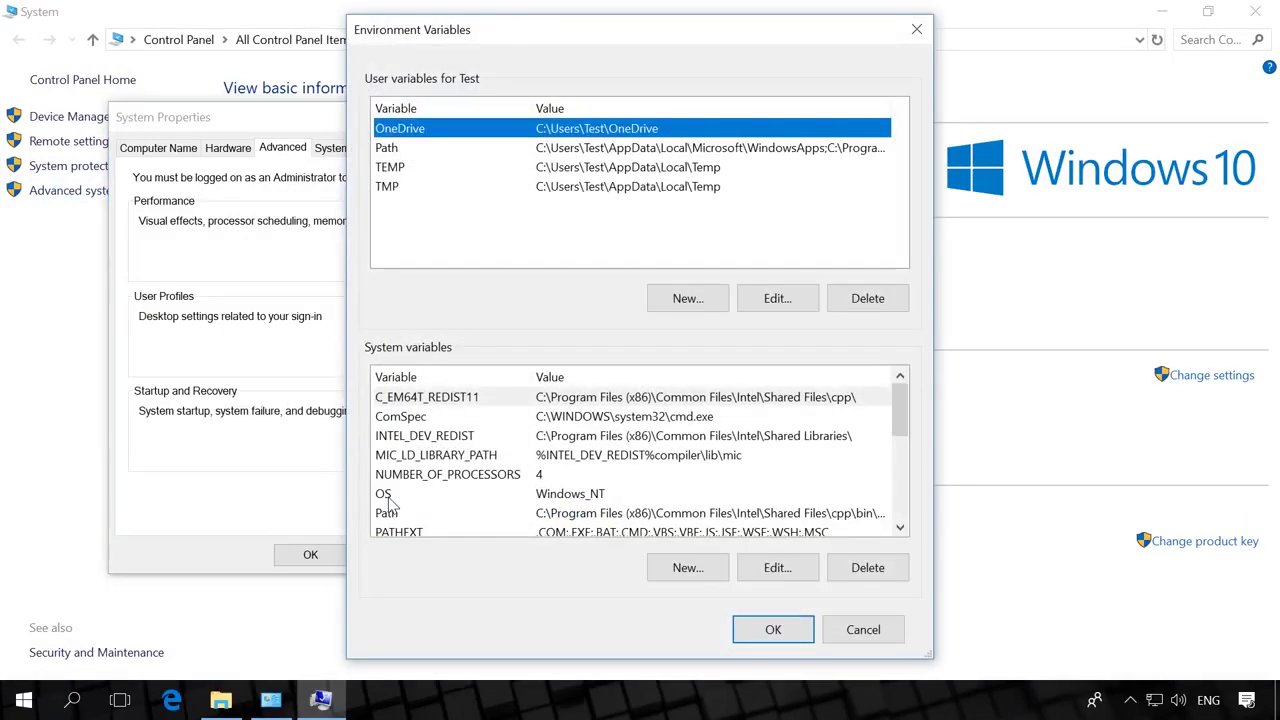
{"action": "left_click", "coordinate": [451, 148]}
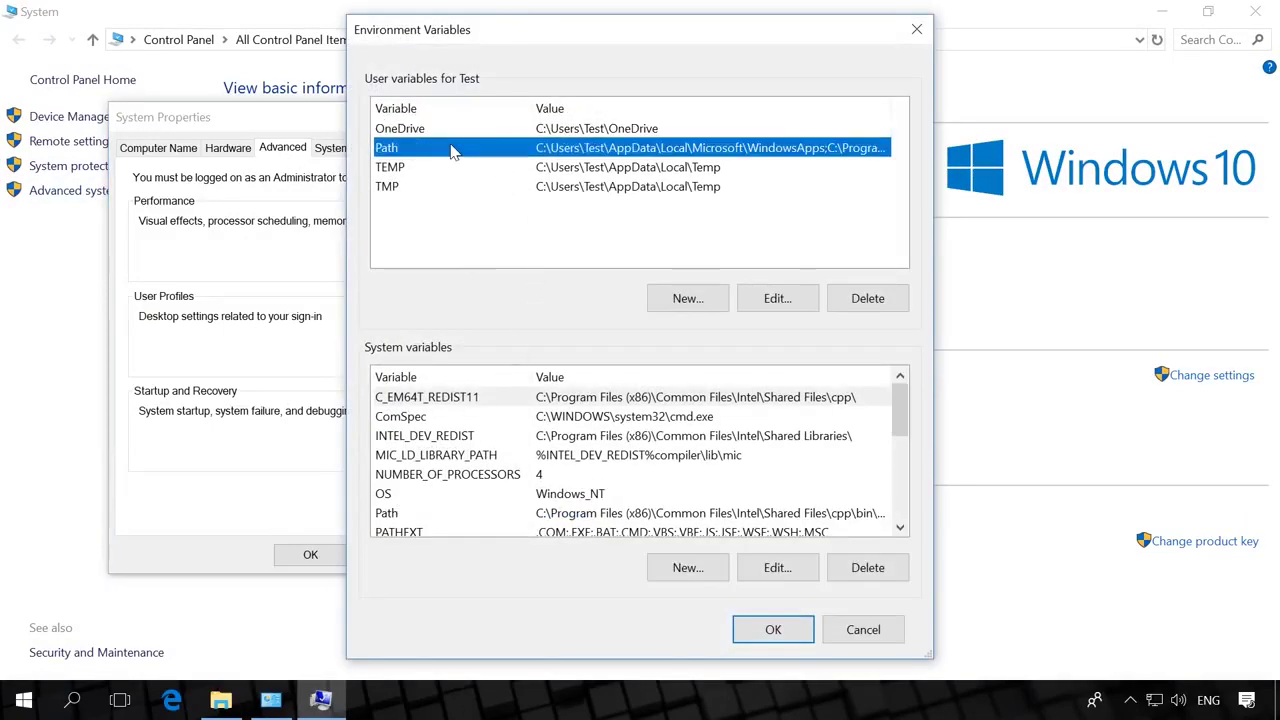
{"action": "left_click", "coordinate": [772, 299]}
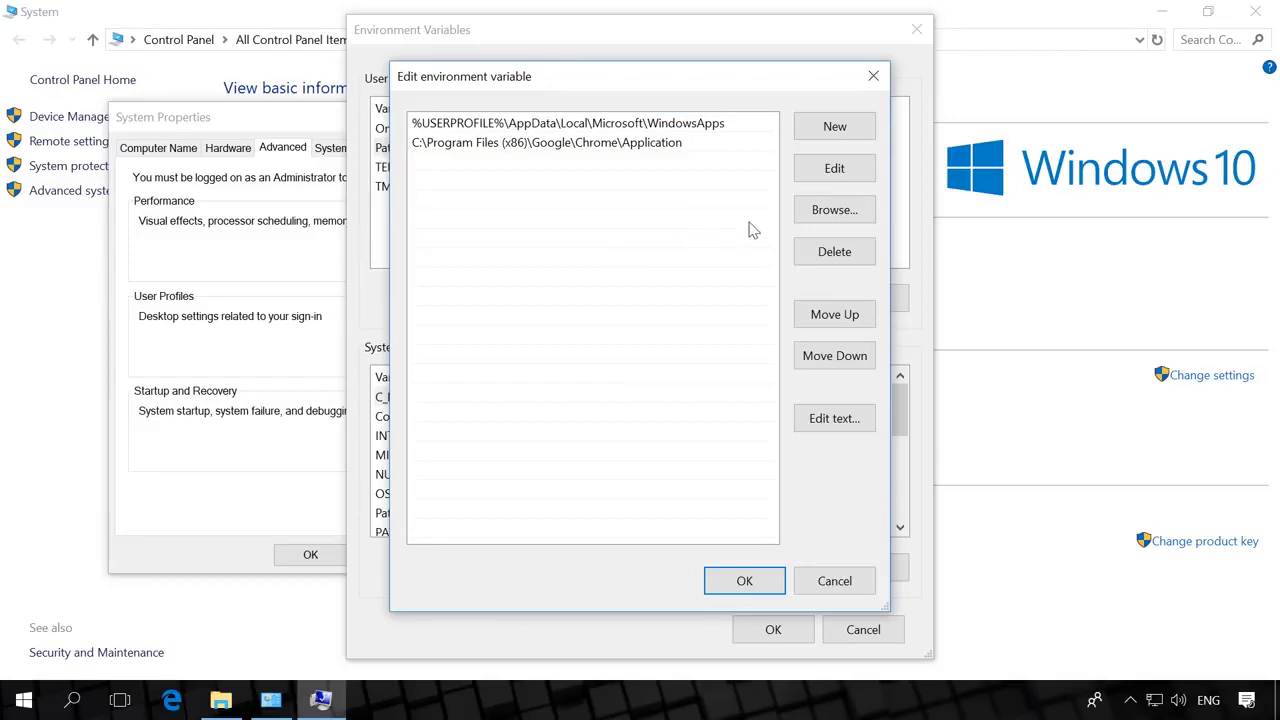
Add C:\Program Files\OpenVPN\bin to Path and confirm all dialogs with OK.
{"action": "left_click", "coordinate": [836, 212]}
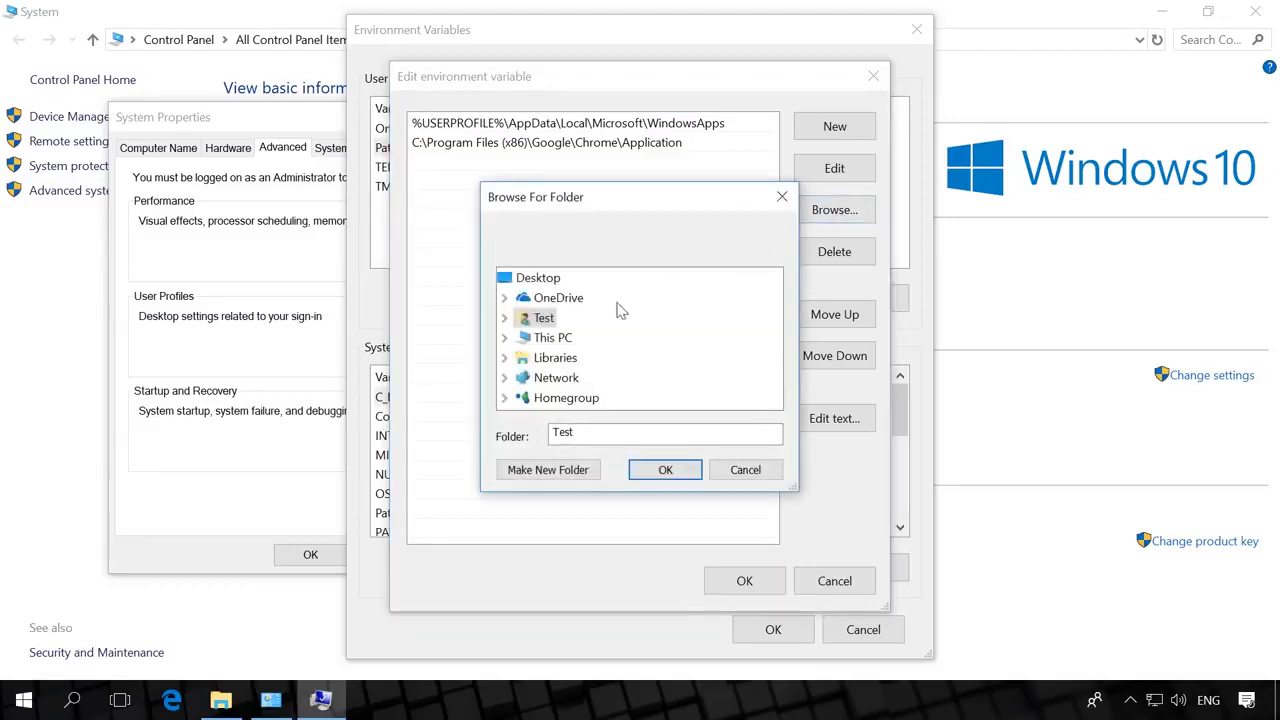
{"action": "double_click", "coordinate": [560, 336]}
{"action": "scroll", "coordinate": [591, 374], "scroll_direction": "down", "scroll_amount": 3}
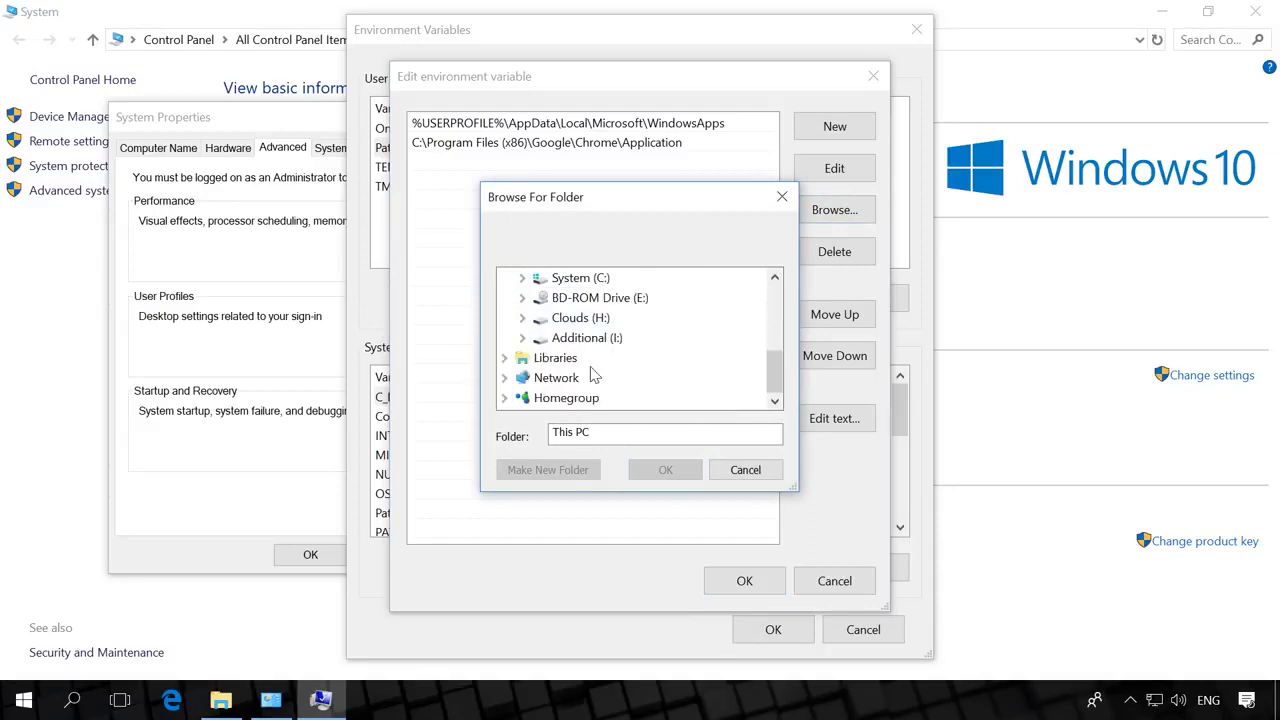
{"action": "double_click", "coordinate": [578, 278]}
{"action": "scroll", "coordinate": [608, 345], "scroll_direction": "down", "scroll_amount": 2}
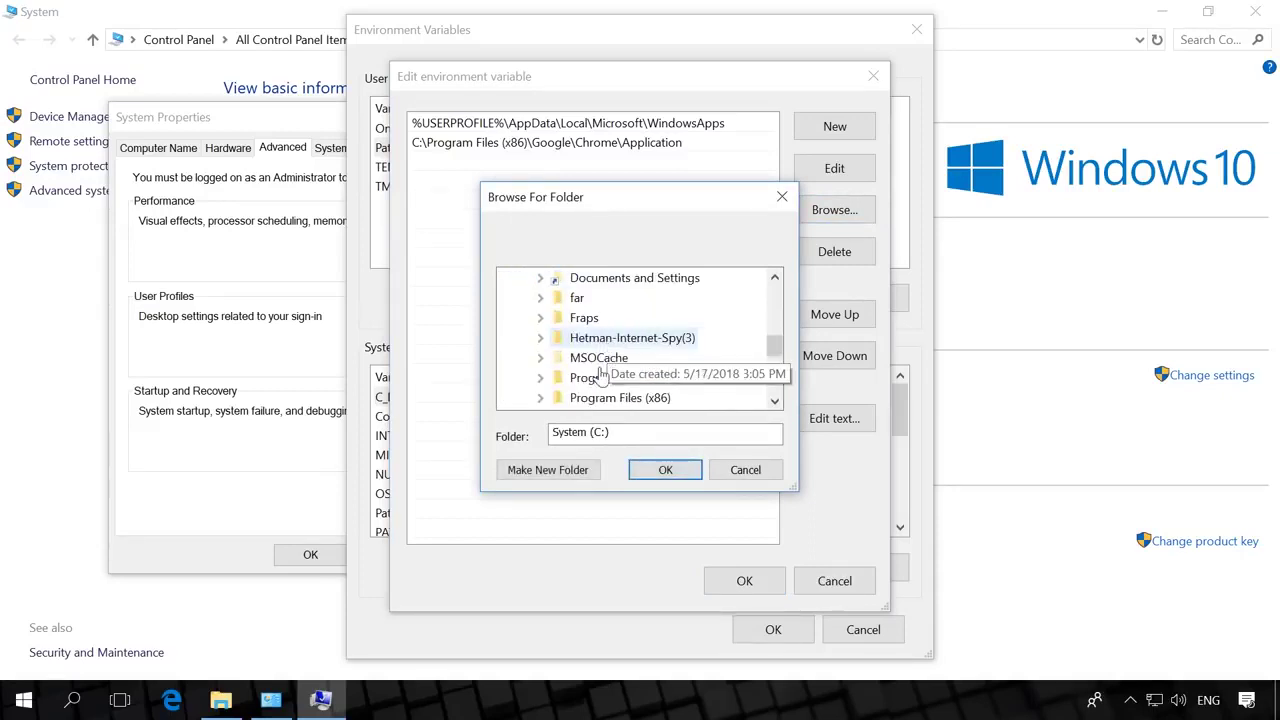
{"action": "double_click", "coordinate": [612, 378]}
{"action": "scroll", "coordinate": [613, 328], "scroll_direction": "down", "scroll_amount": 7}
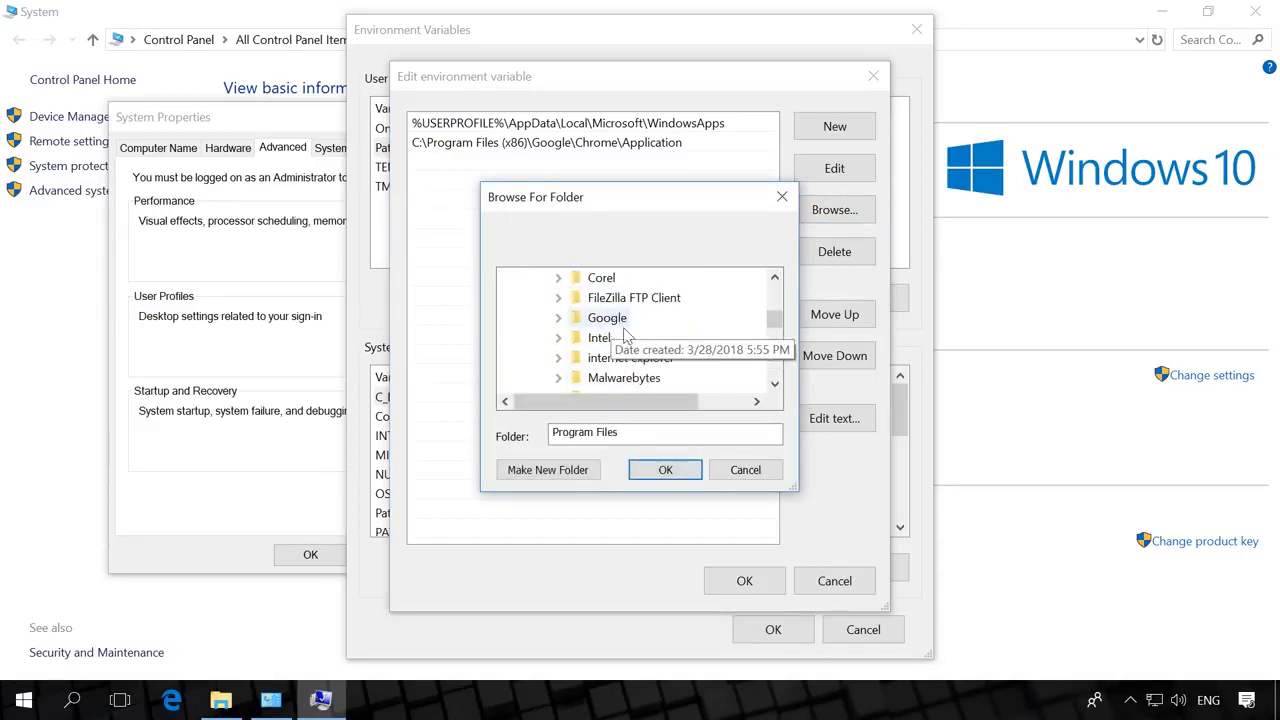
{"action": "double_click", "coordinate": [614, 380]}
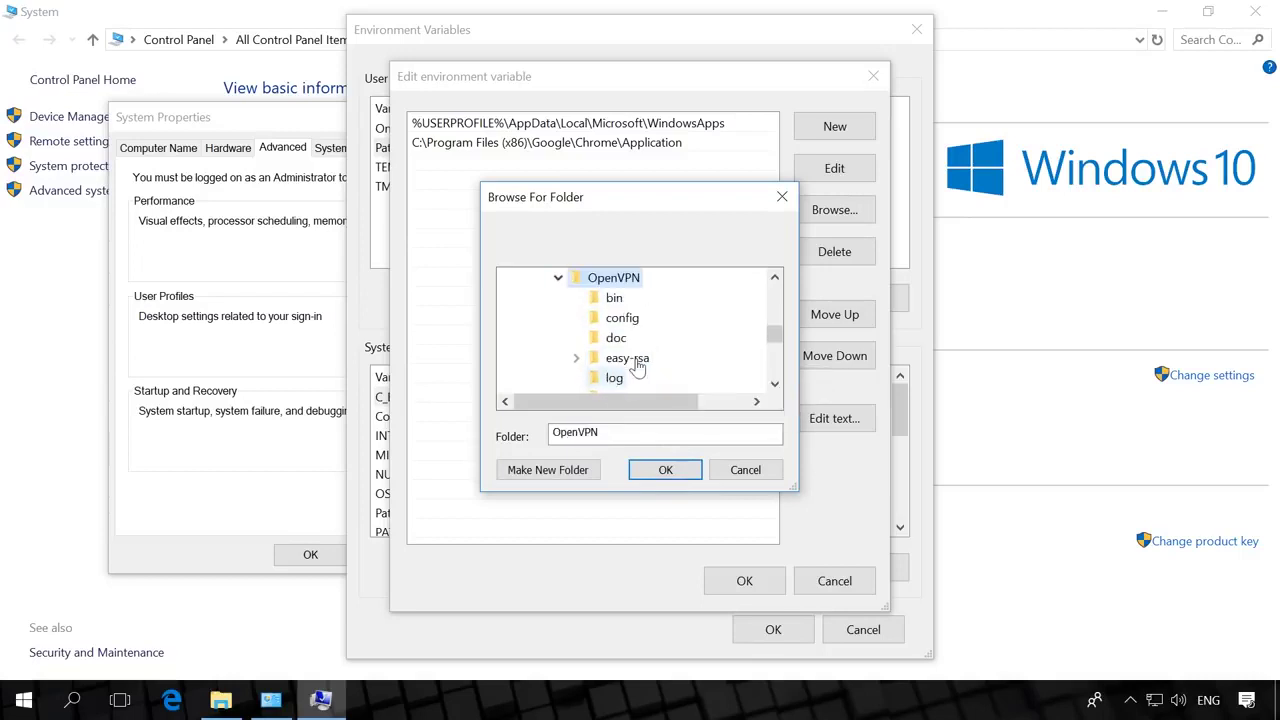
{"action": "left_click", "coordinate": [613, 298]}
{"action": "left_click", "coordinate": [663, 470]}
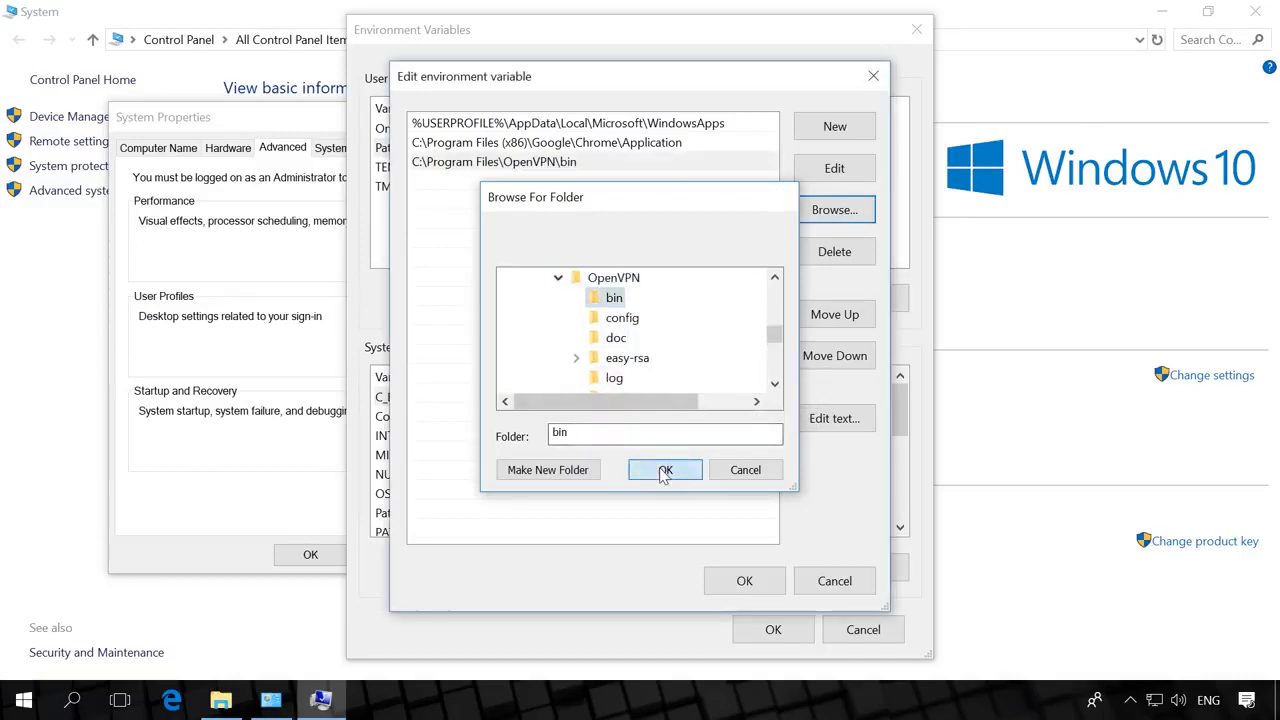
{"action": "left_click", "coordinate": [744, 581]}
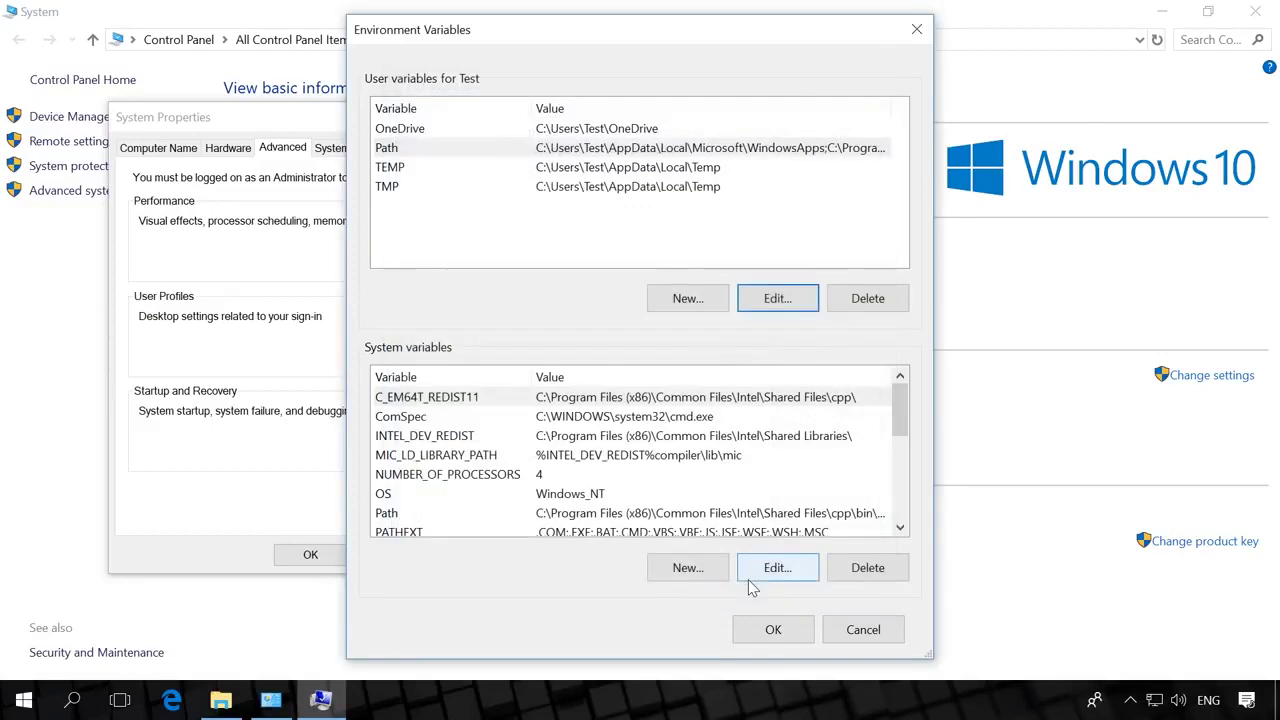
{"action": "left_click", "coordinate": [770, 629]}
{"action": "left_click", "coordinate": [290, 562]}
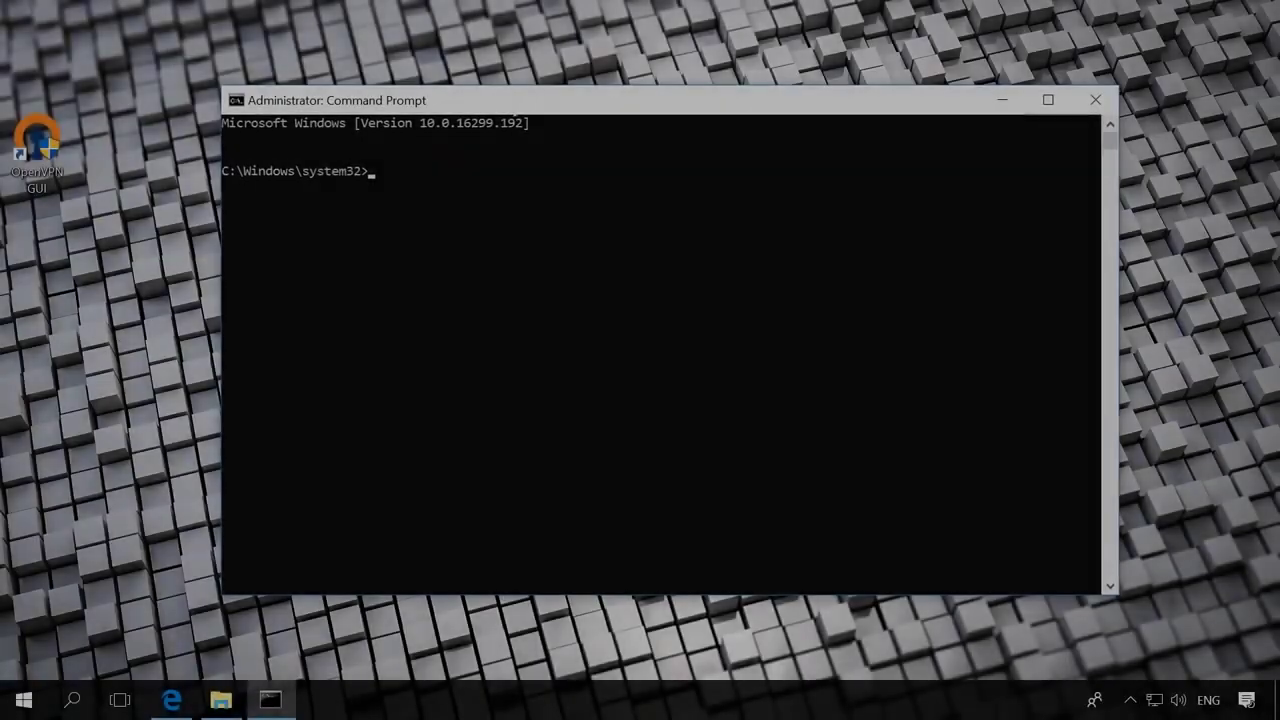
Change into the "C:\Program Files\OpenVPN\easy-rsa" folder with cd.
{"action": "type", "text": "cd"}
{"action": "type", "text": "C:\\Program Files\\OpenVPN\\easy-rsa"}
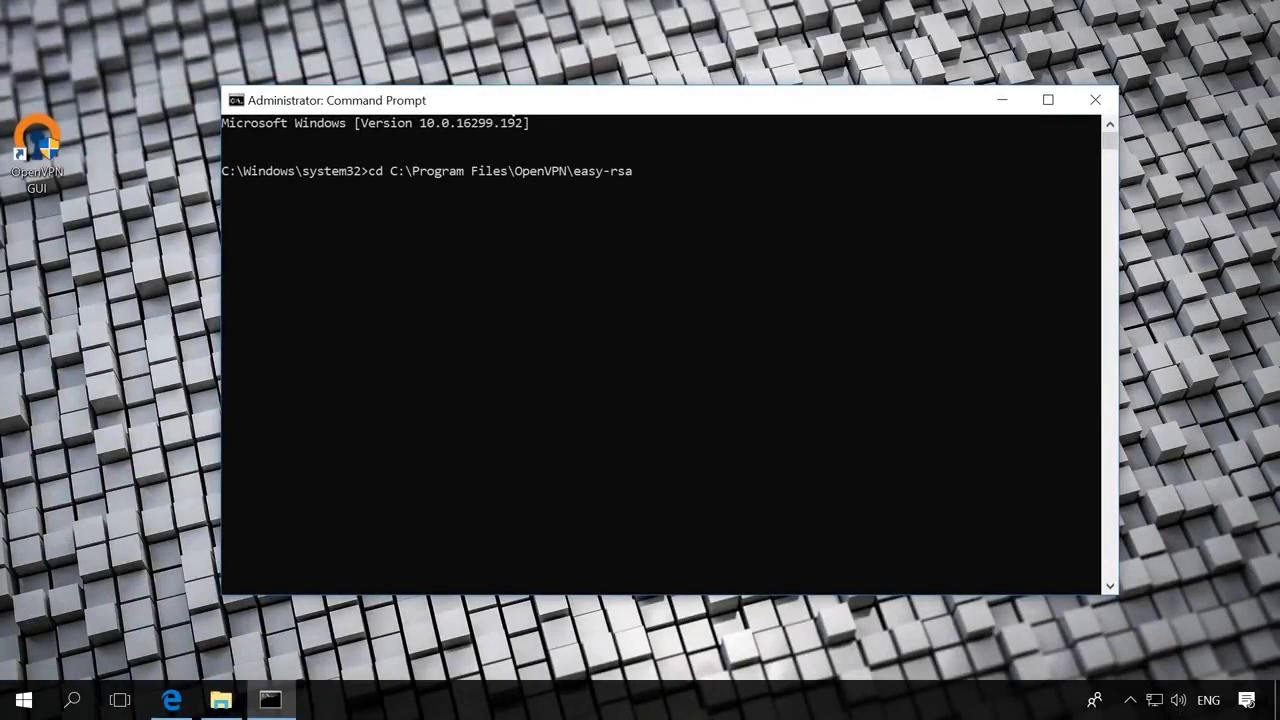
{"action": "type", "text": "\""}
{"action": "key", "text": "End"}
{"action": "type", "text": "\""}
{"action": "key", "text": "Return"}
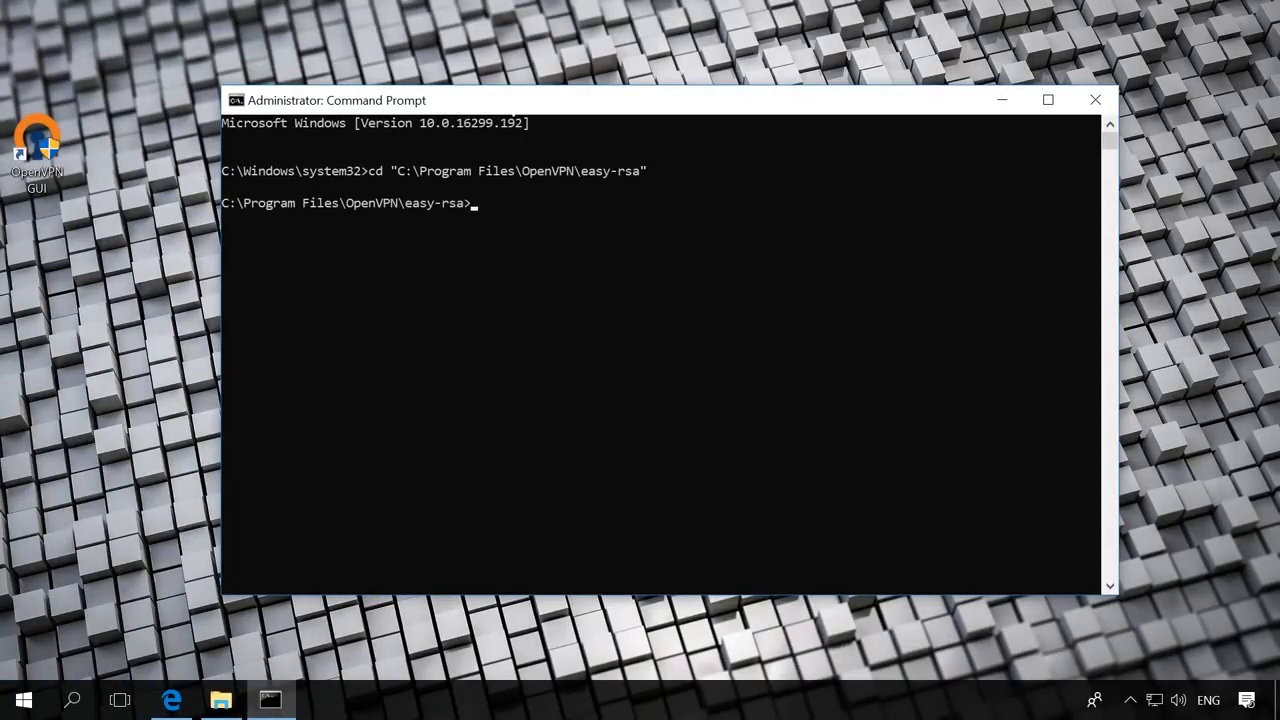
Run init-config.bat, vars and clean-all to create vars.bat and reset the keys folder.
{"action": "type", "text": "init-config.bat"}
{"action": "key", "text": "Return"}
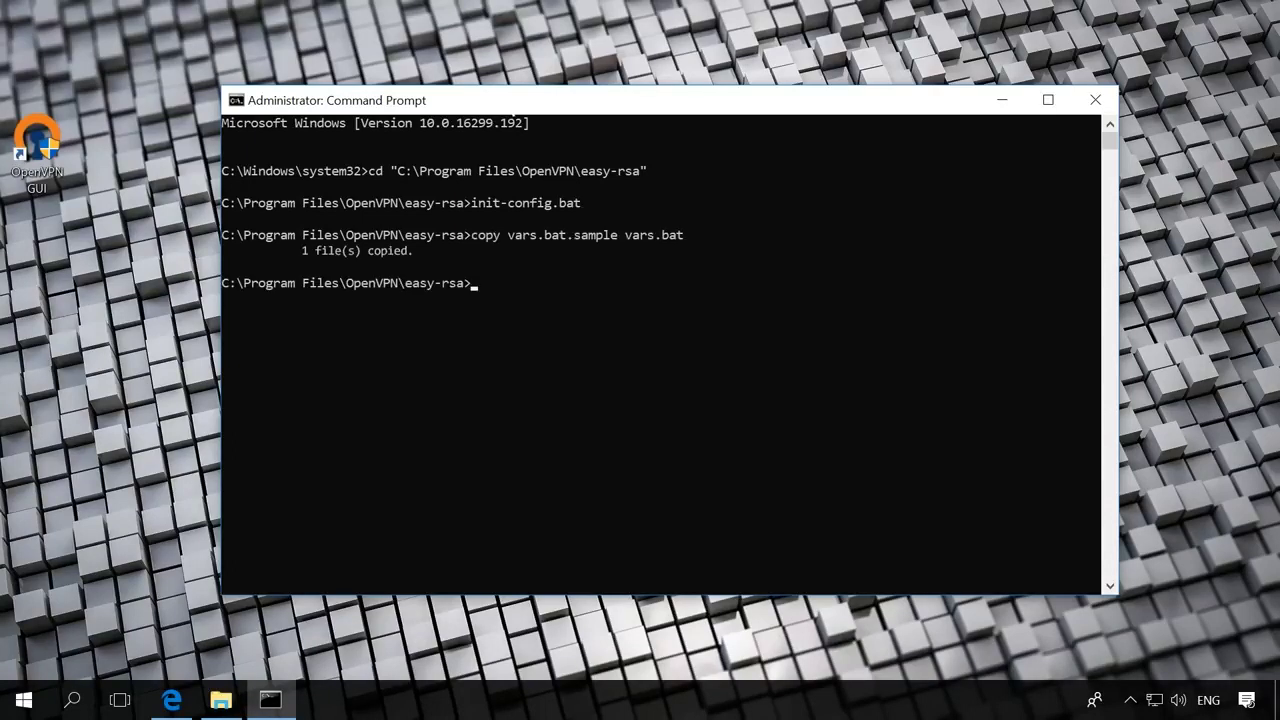
{"action": "type", "text": "vars"}
{"action": "key", "text": "Return"}
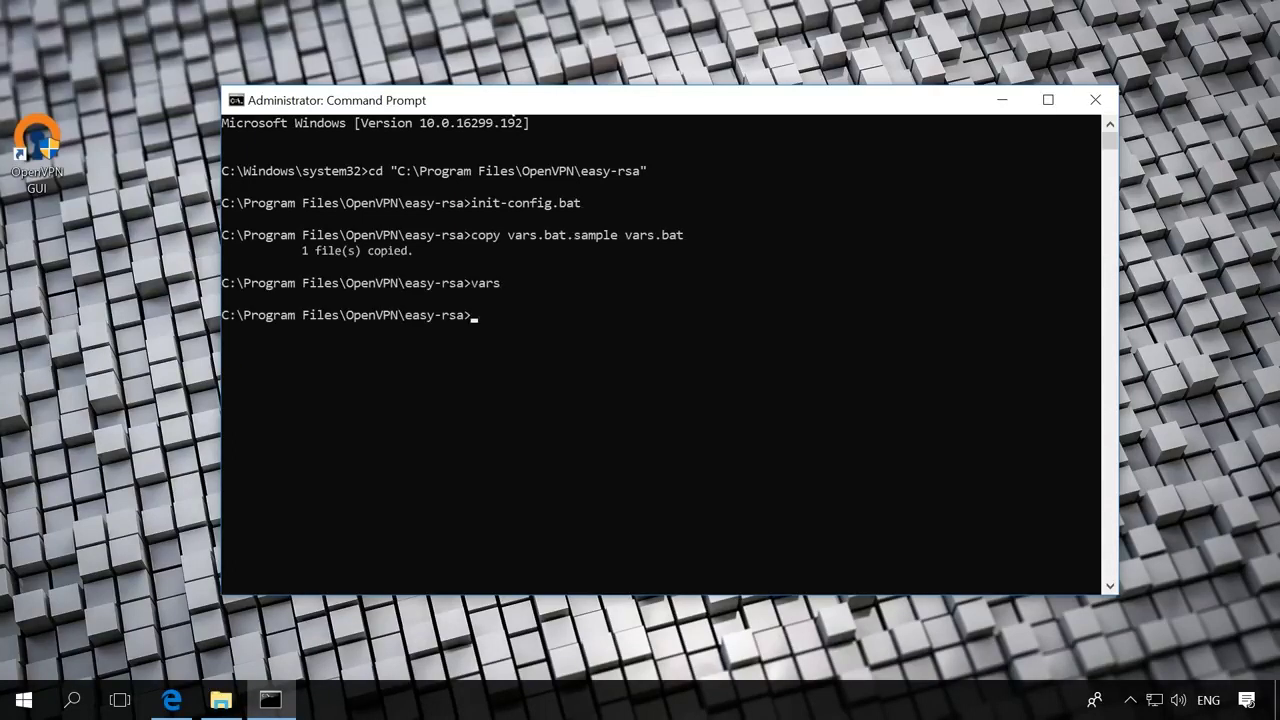
{"action": "type", "text": "clean-all"}
{"action": "key", "text": "Return"}
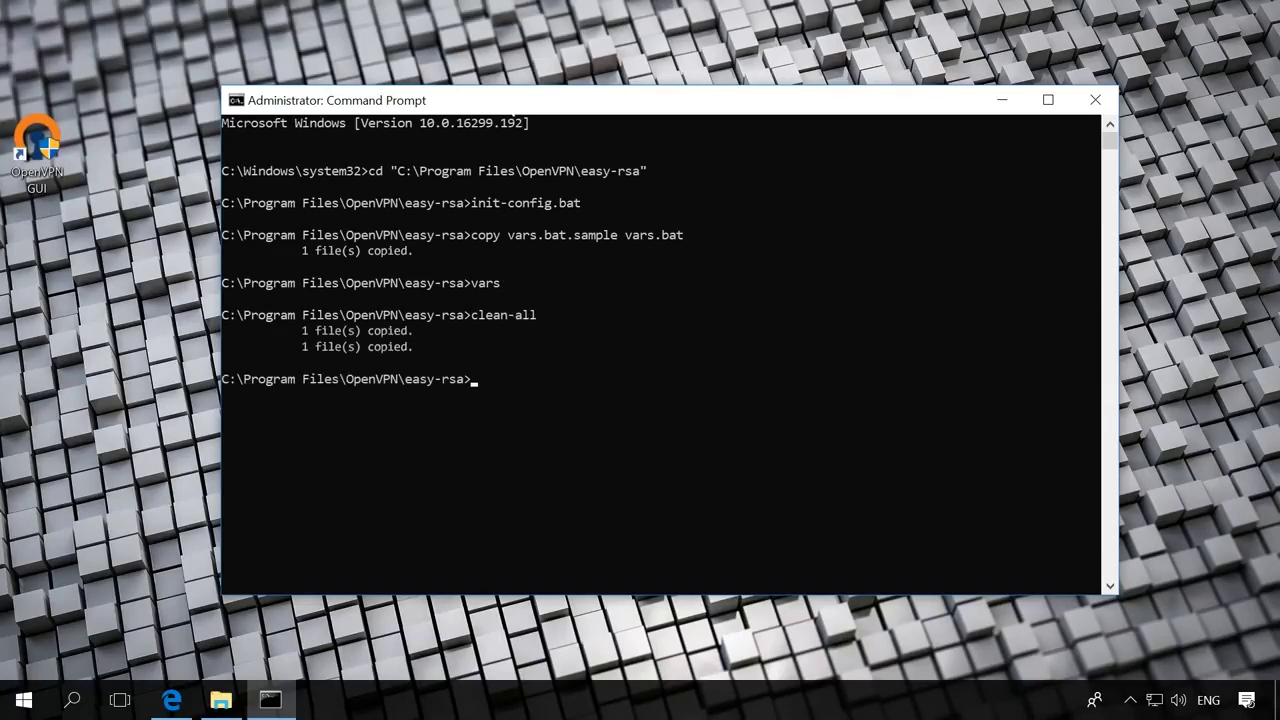
{"action": "type", "text": "build-dh"}
Generate the Diffie-Hellman parameters (dh4096.pem) with build-dh.
{"action": "key", "text": "Return"}
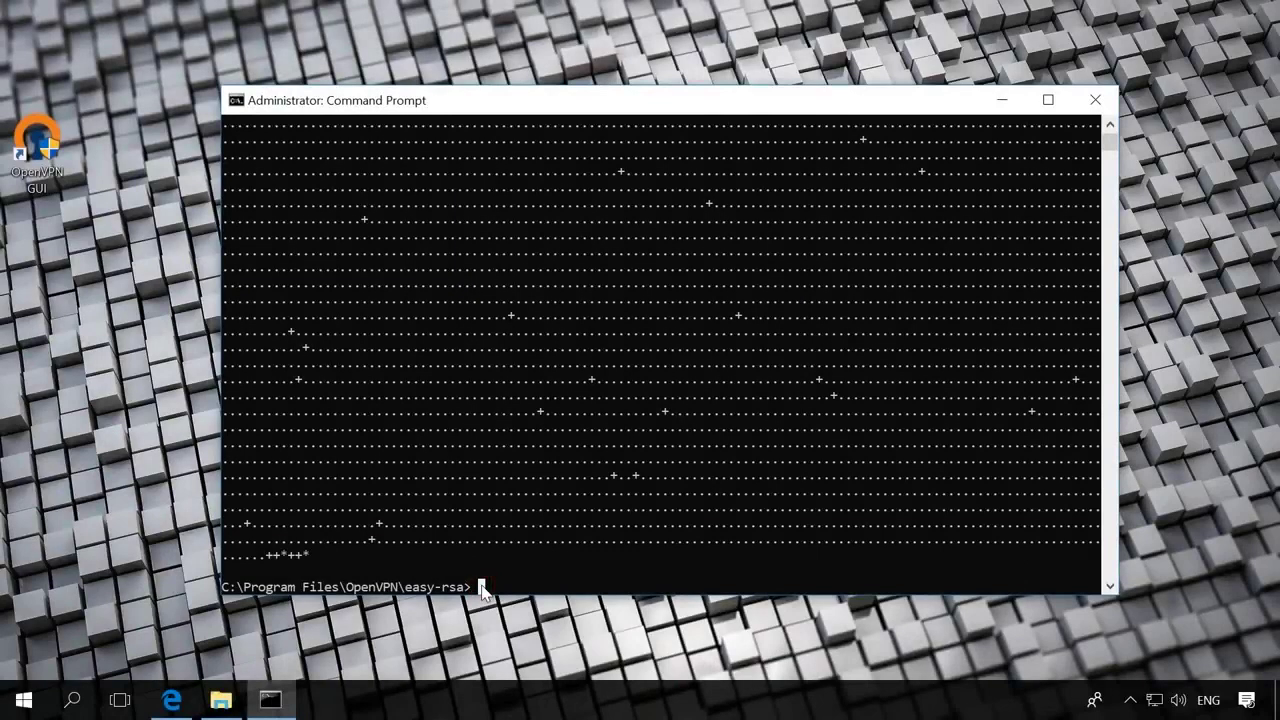
{"action": "type", "text": "build-ca"}
Start build-ca and enter country UA, state Kiev and locality Kiev.
{"action": "key", "text": "Return"}
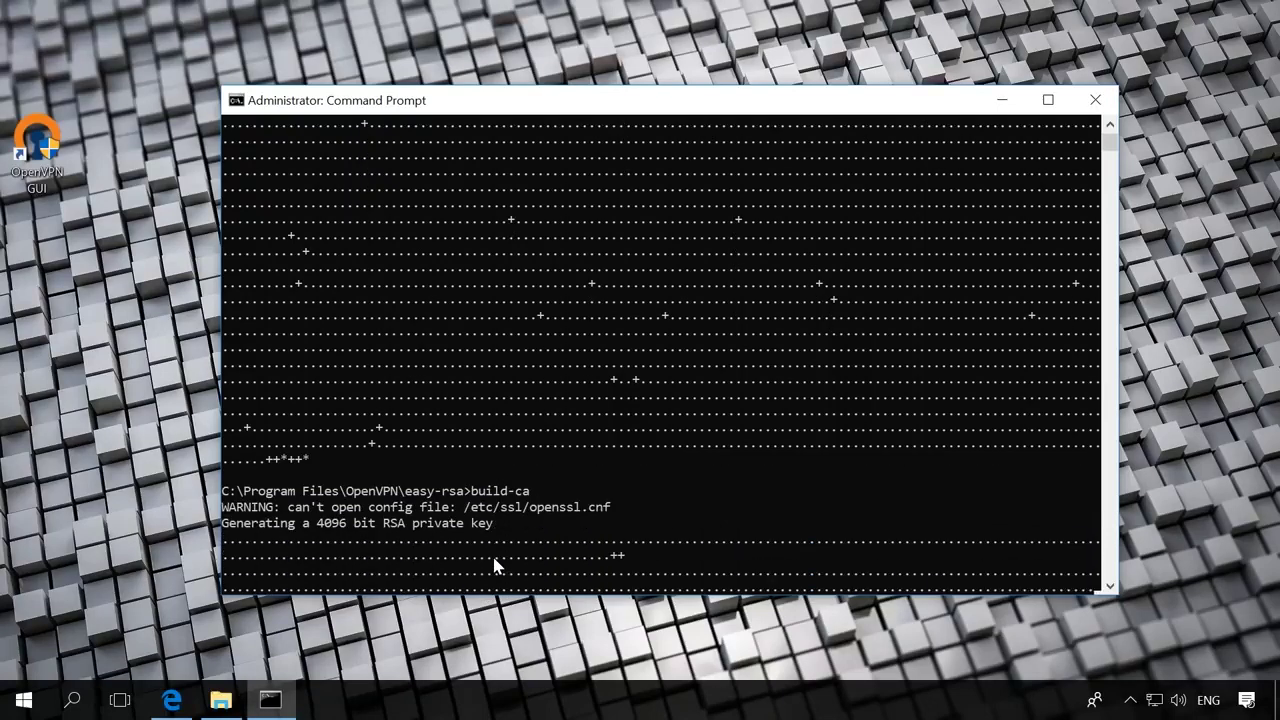
{"action": "type", "text": "UA"}
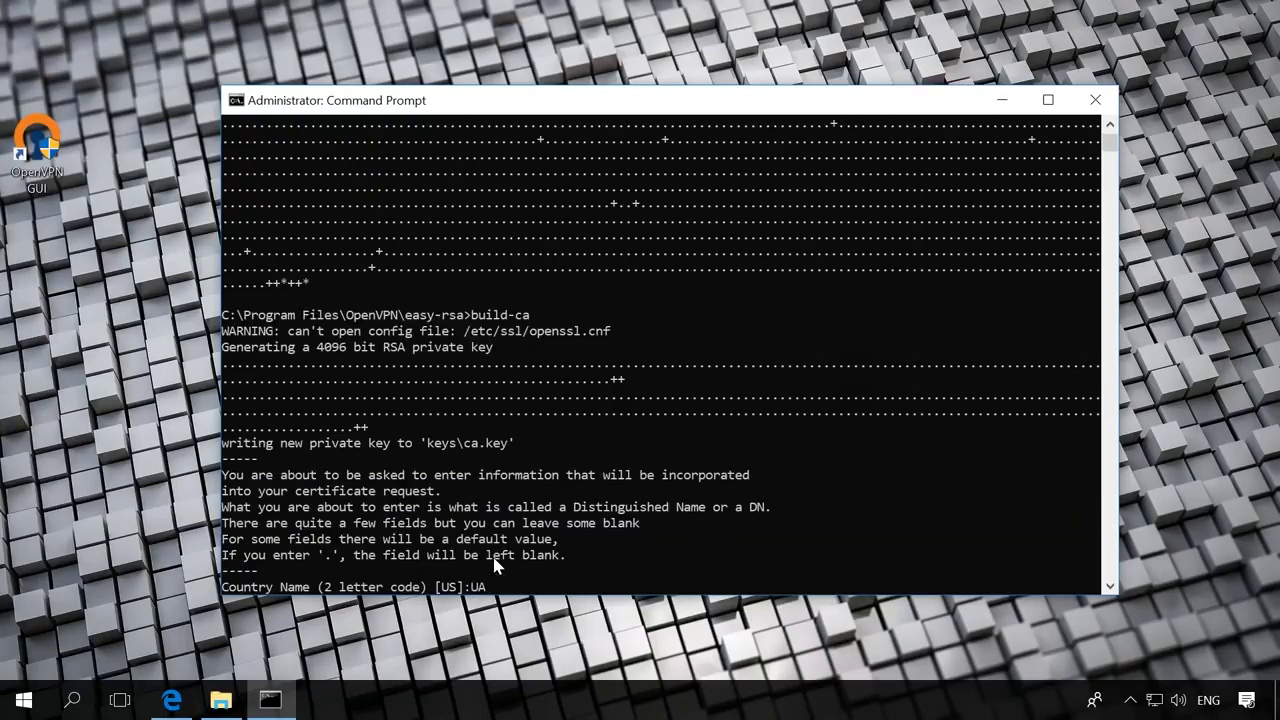
{"action": "key", "text": "Return"}
{"action": "type", "text": "Kiev"}
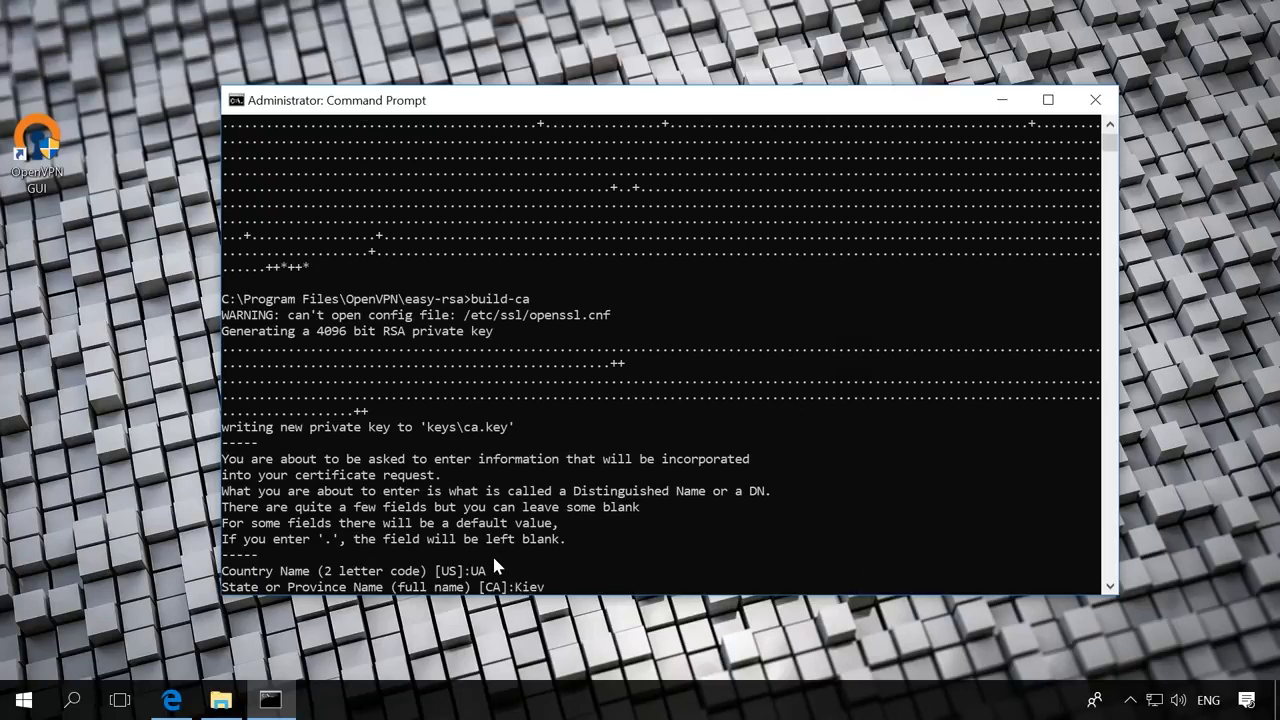
{"action": "key", "text": "Return"}
{"action": "type", "text": "Kiev"}
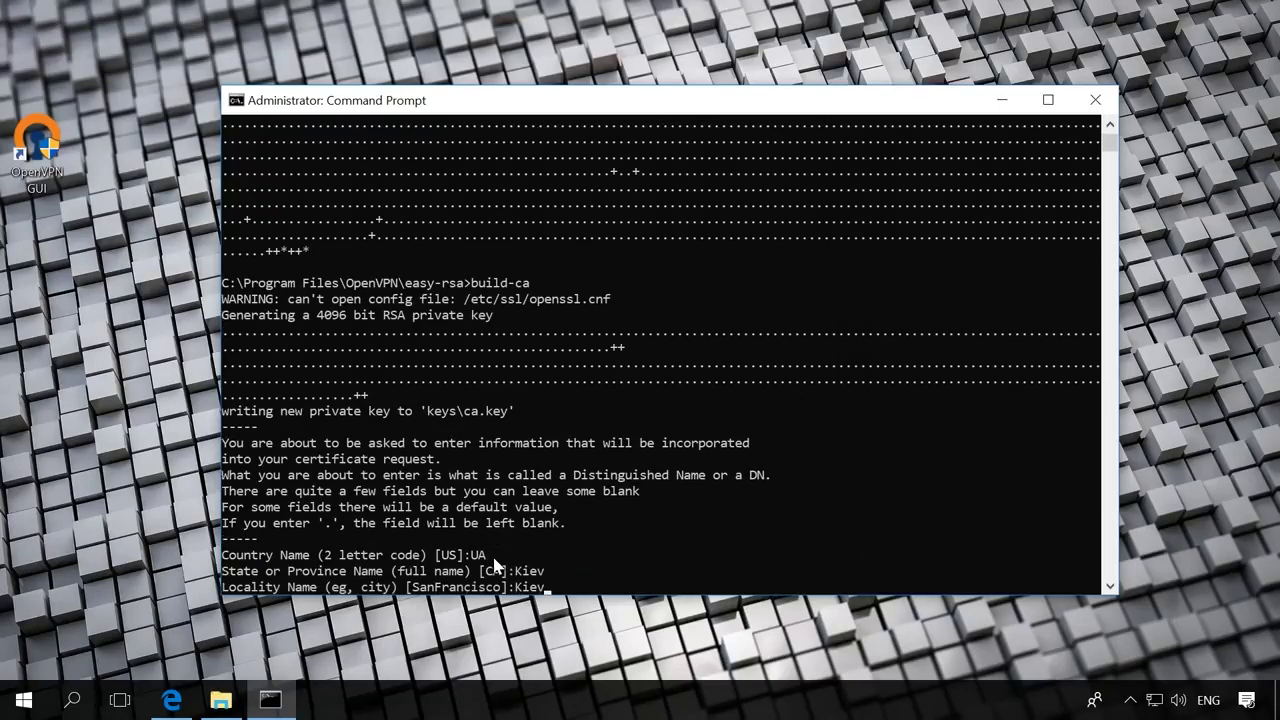
{"action": "key", "text": "Return"}
Complete the CA with unit support, common name ServerVPN, blank name and the support e-mail.
{"action": "key", "text": "Return"}
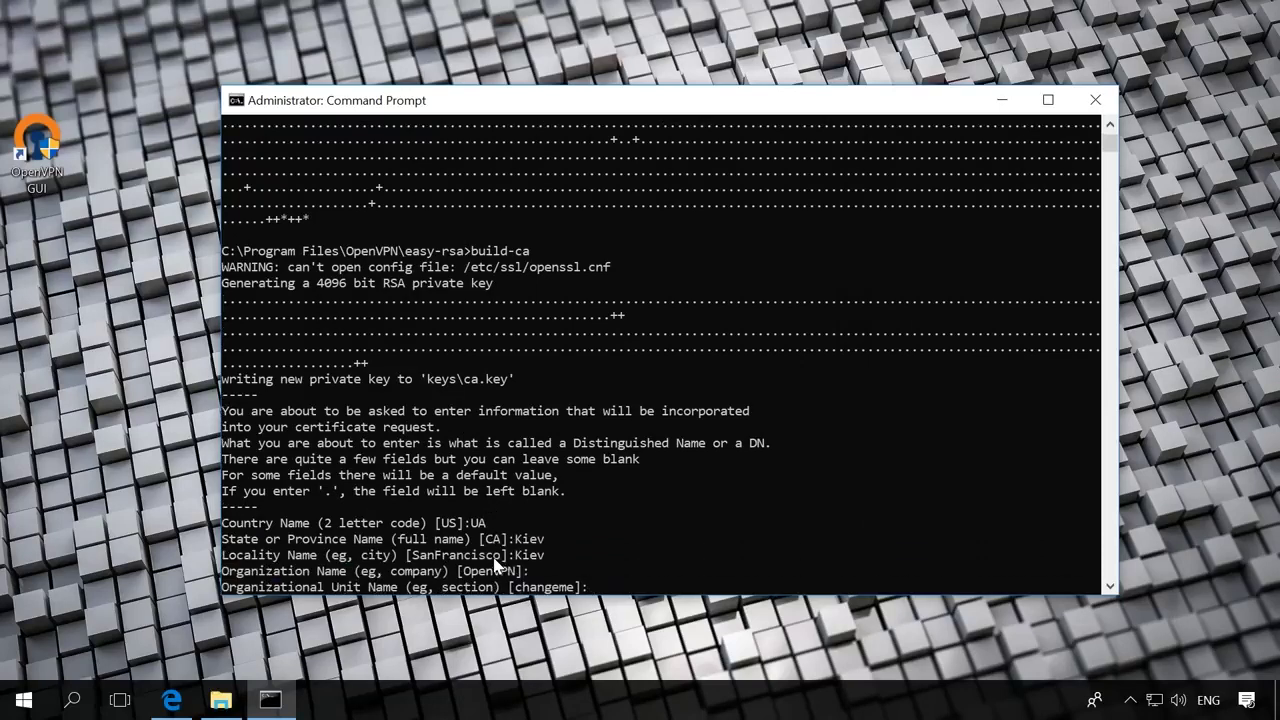
{"action": "type", "text": "support"}
{"action": "key", "text": "Return"}
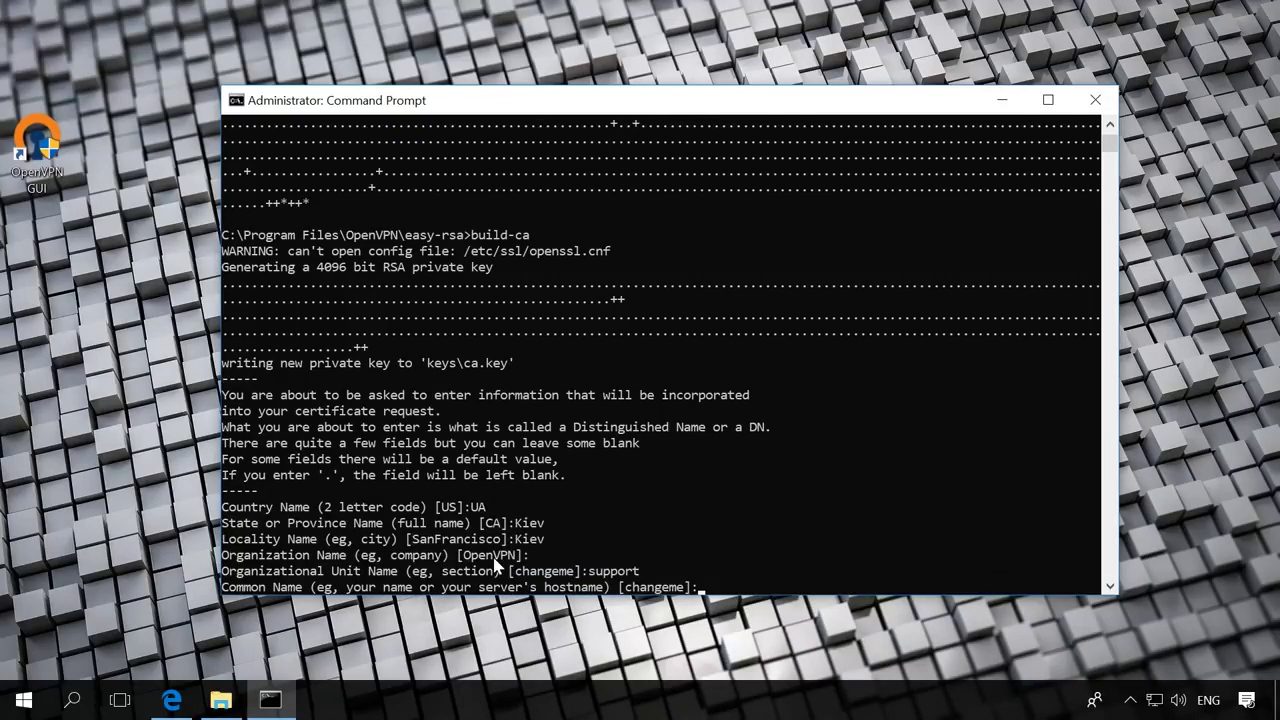
{"action": "type", "text": "ServerVPN"}
{"action": "key", "text": "Return"}
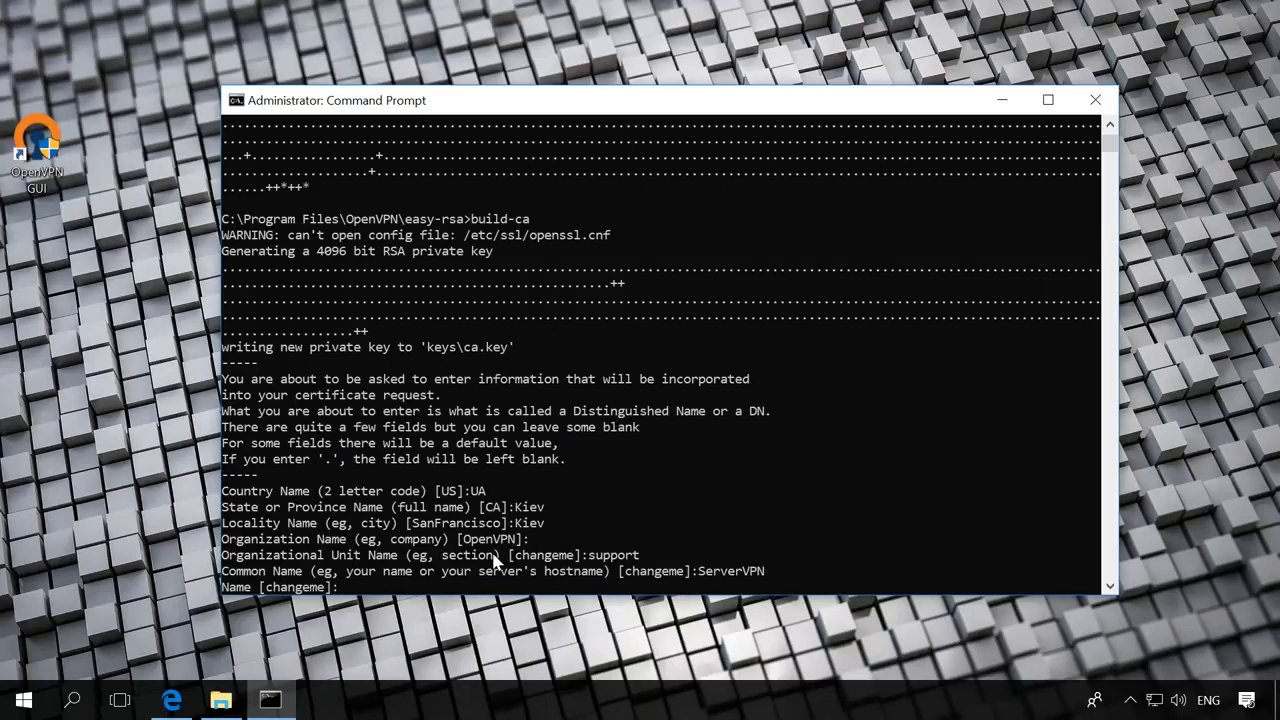
{"action": "key", "text": "Return"}
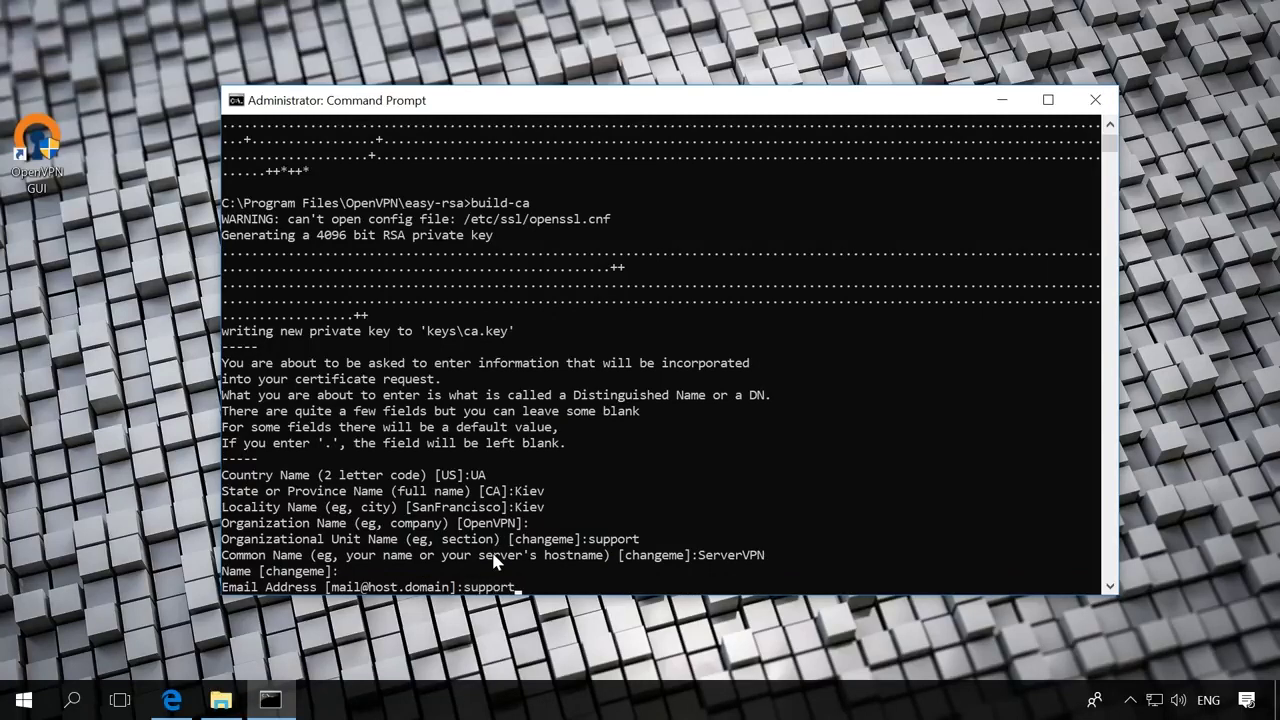
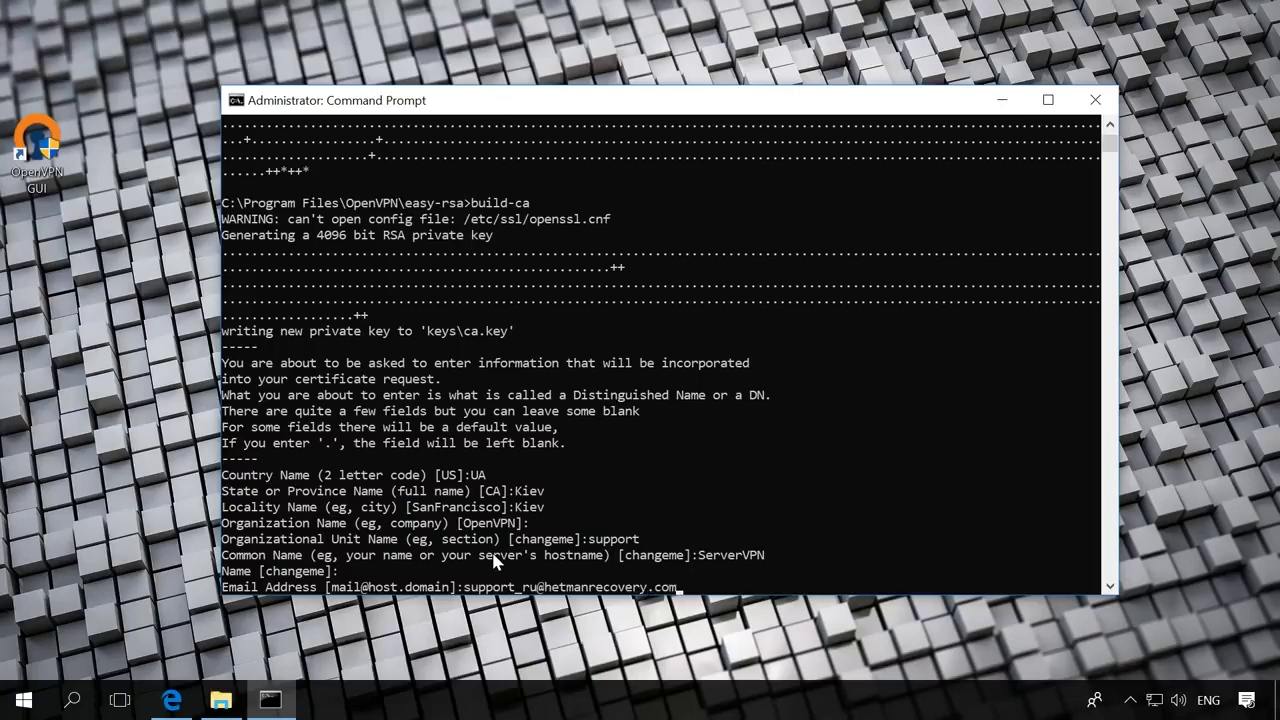
{"action": "key", "text": "Return"}
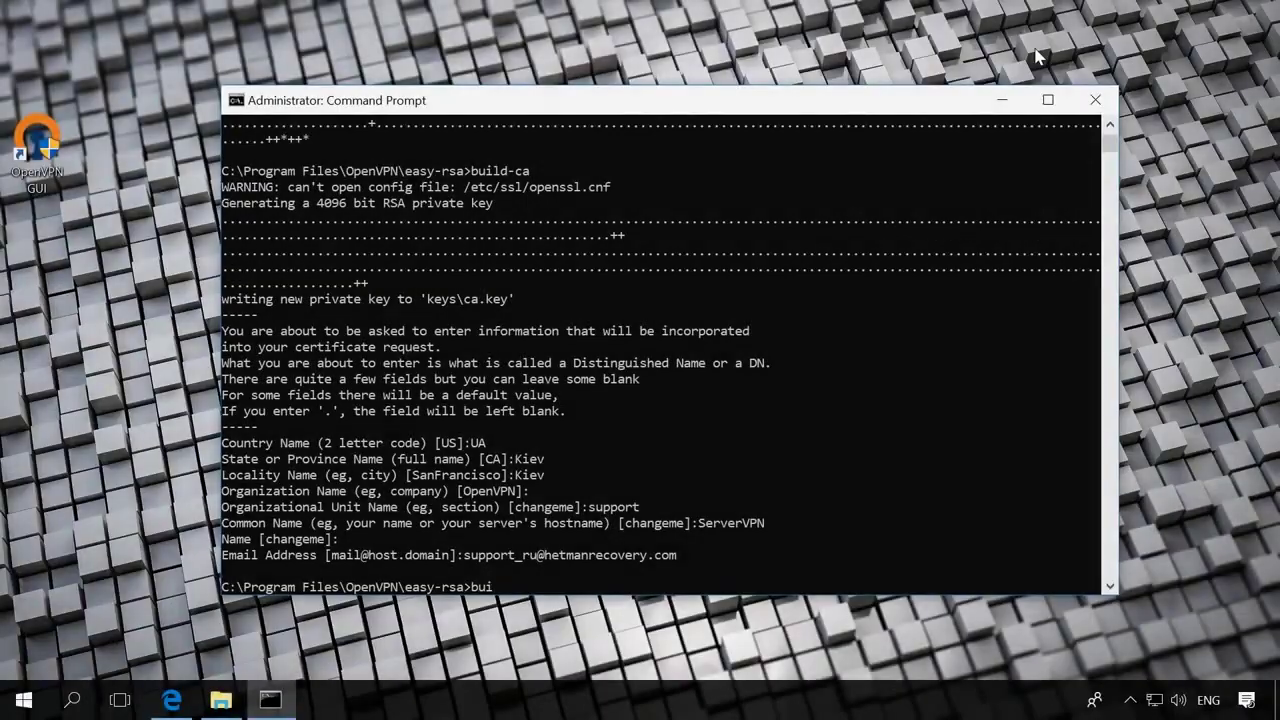
Run build-key-server ServerVPN, accepting all default certificate fields and skipping optional ones.
{"action": "type", "text": "d"}
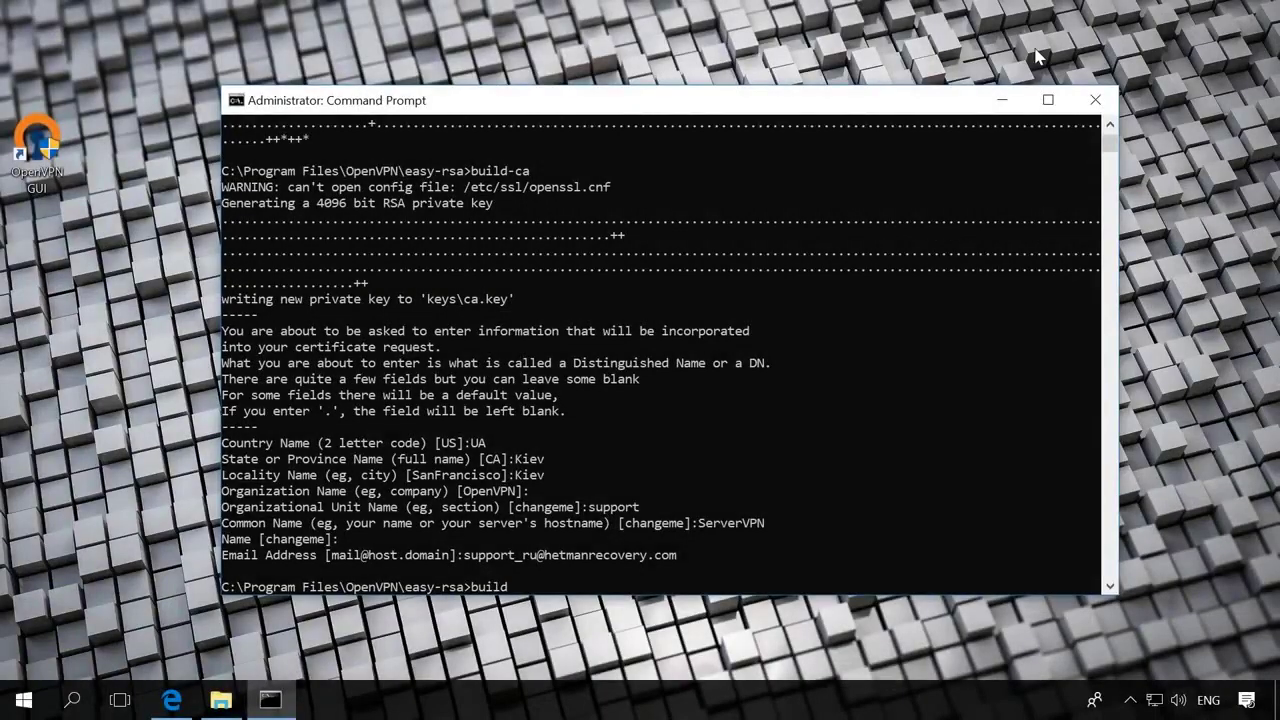
{"action": "type", "text": "-key-server ServerVPN"}
{"action": "key", "text": "Return"}
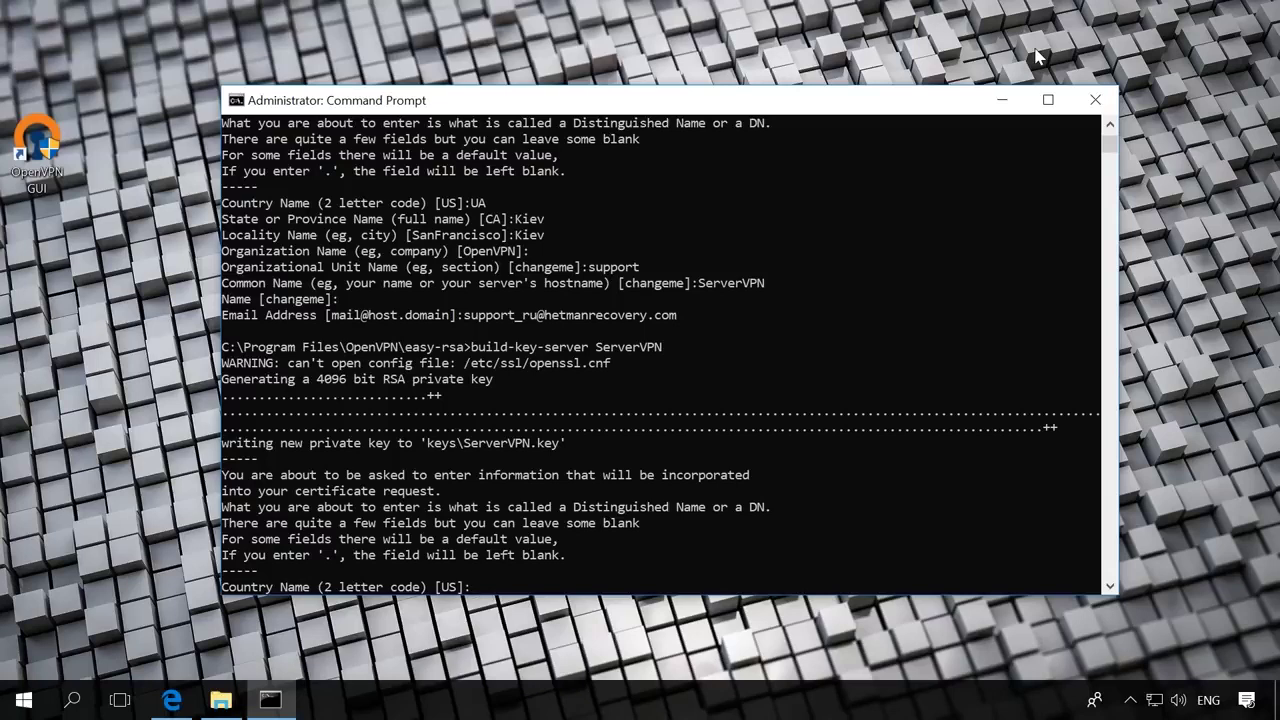
{"action": "key", "text": "Return"}
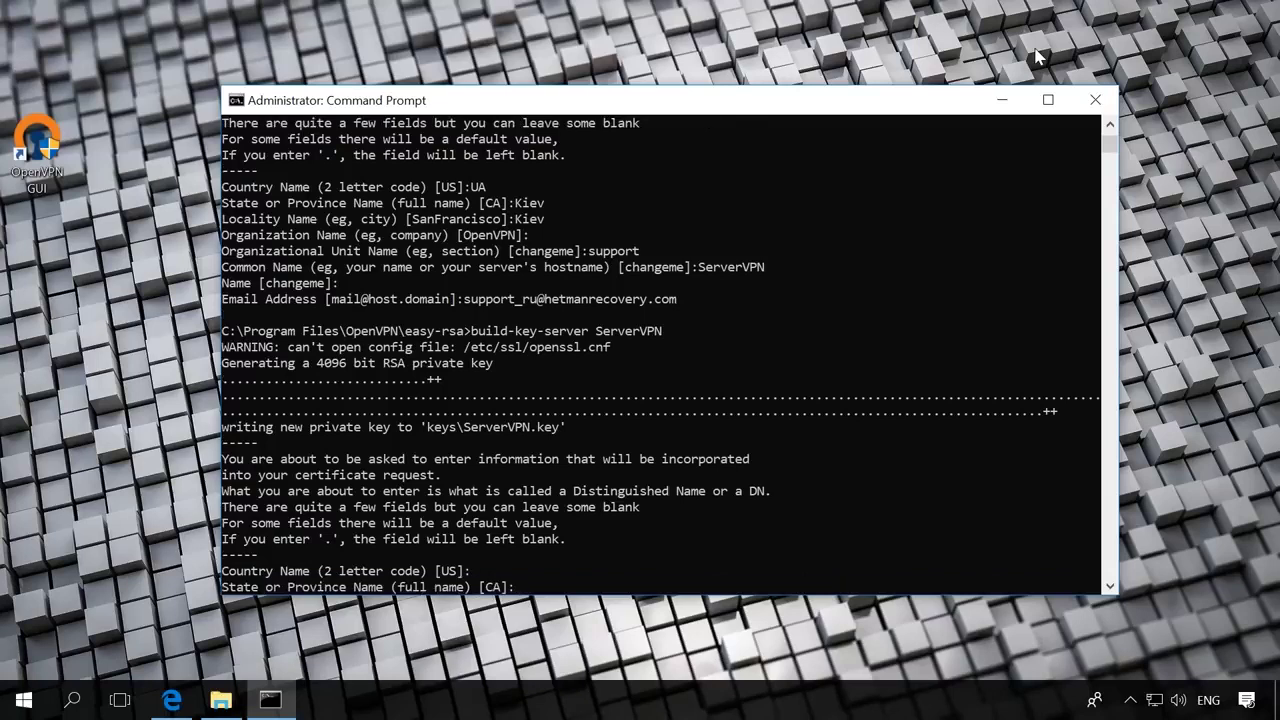
{"action": "key", "text": "Return"}
{"action": "key", "text": "Return"}
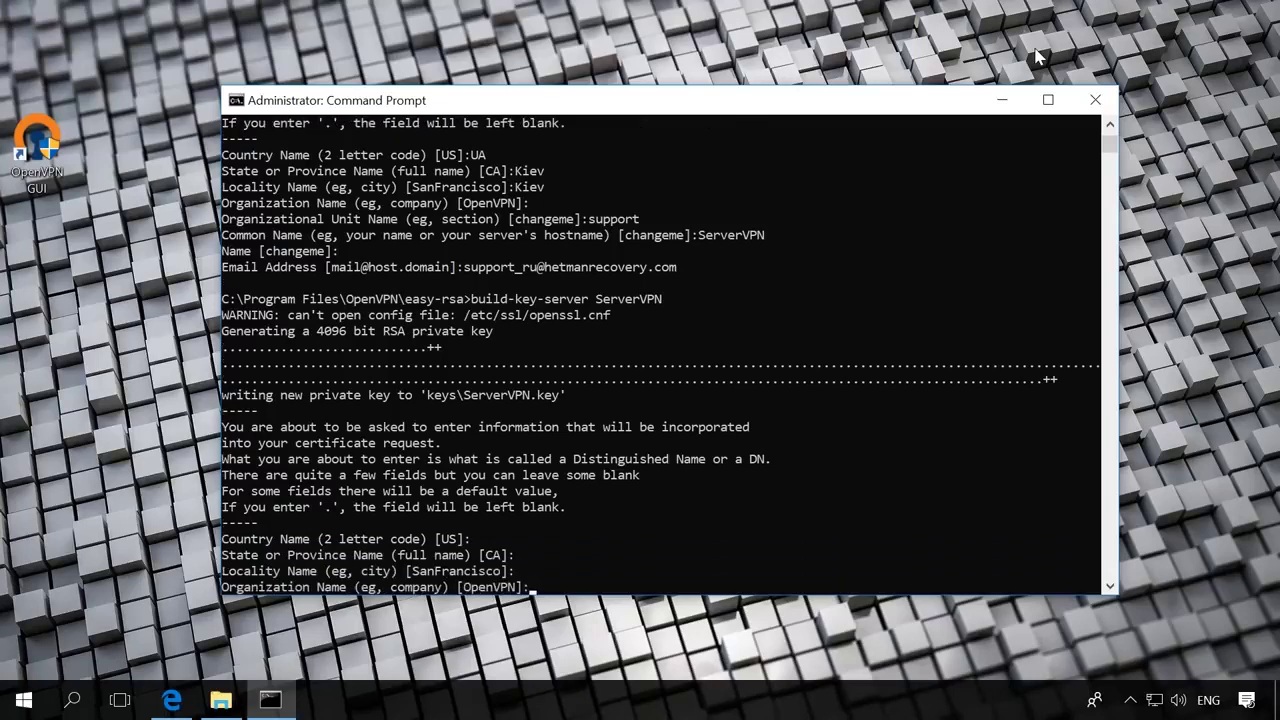
{"action": "key", "text": "Return"}
{"action": "key", "text": "Return"}
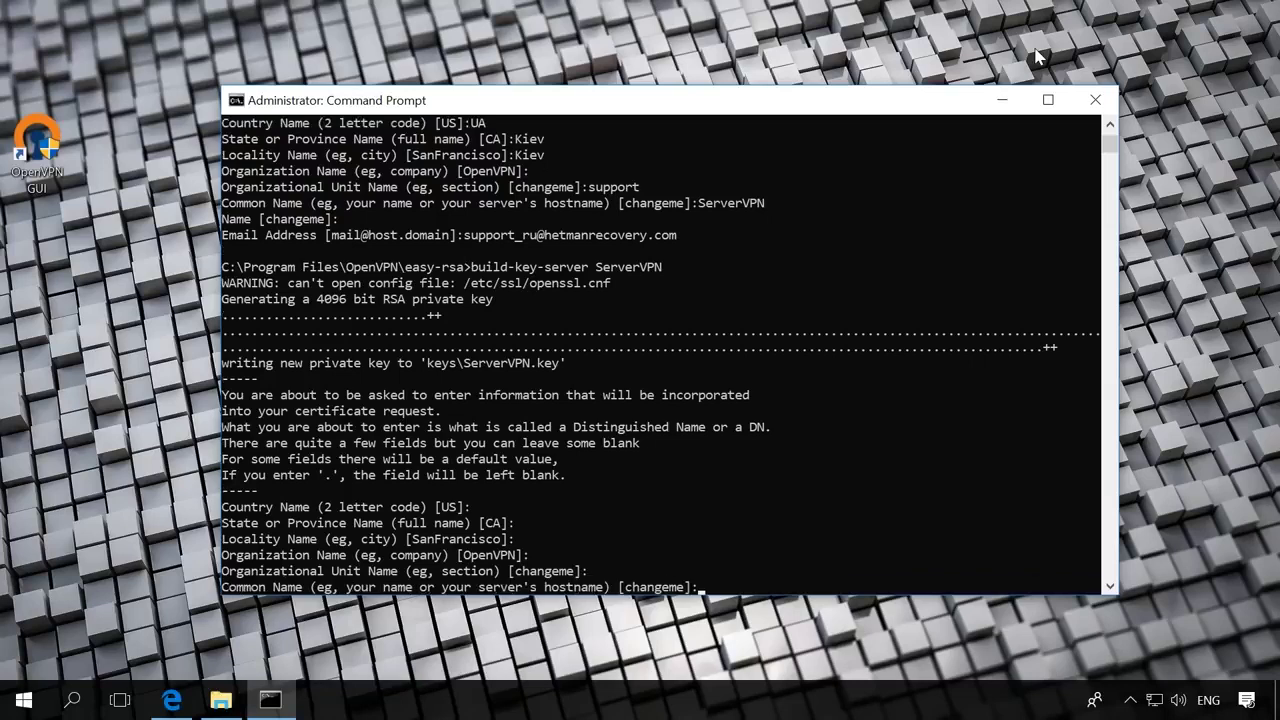
{"action": "key", "text": "Return"}
{"action": "key", "text": "Return"}
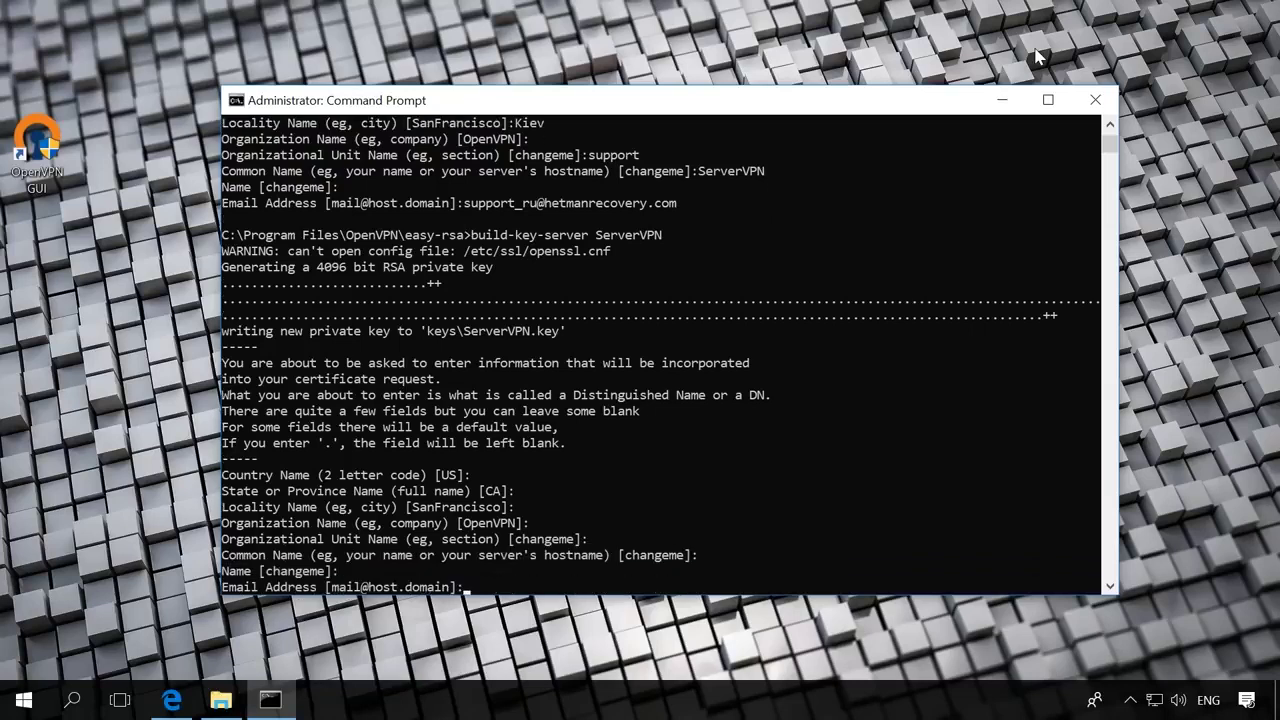
{"action": "key", "text": "Return"}
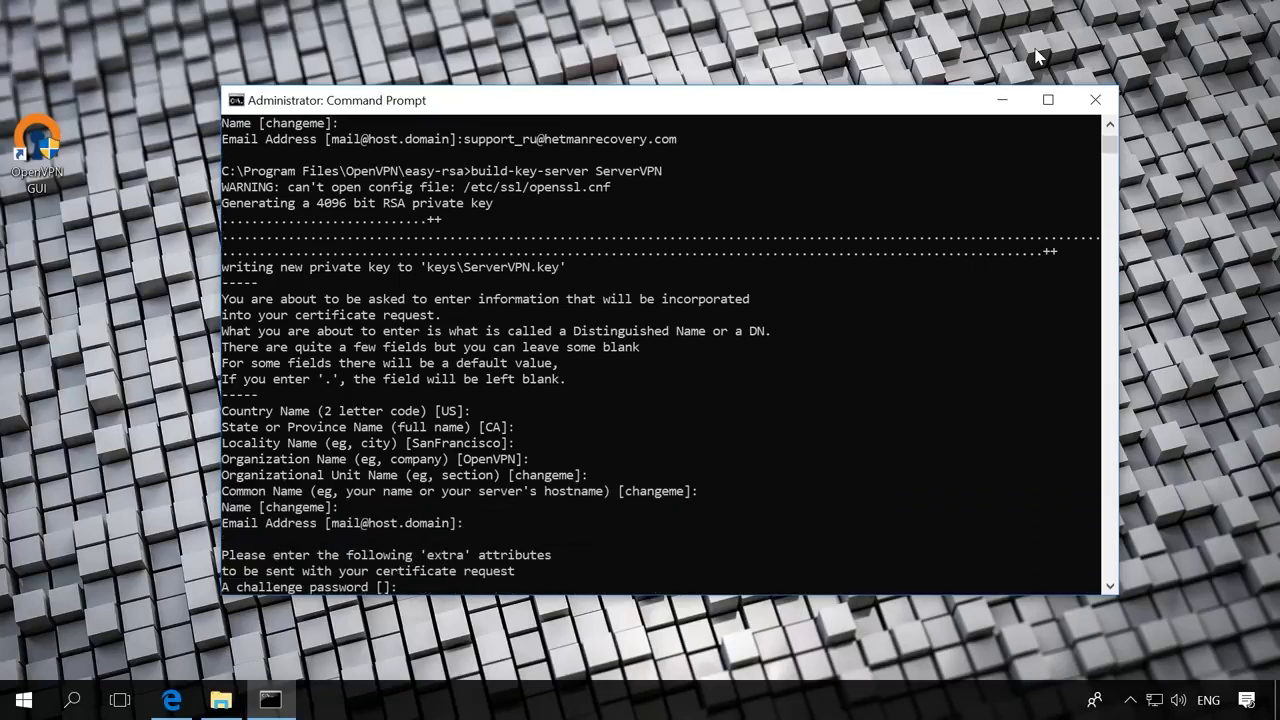
{"action": "key", "text": "Return"}
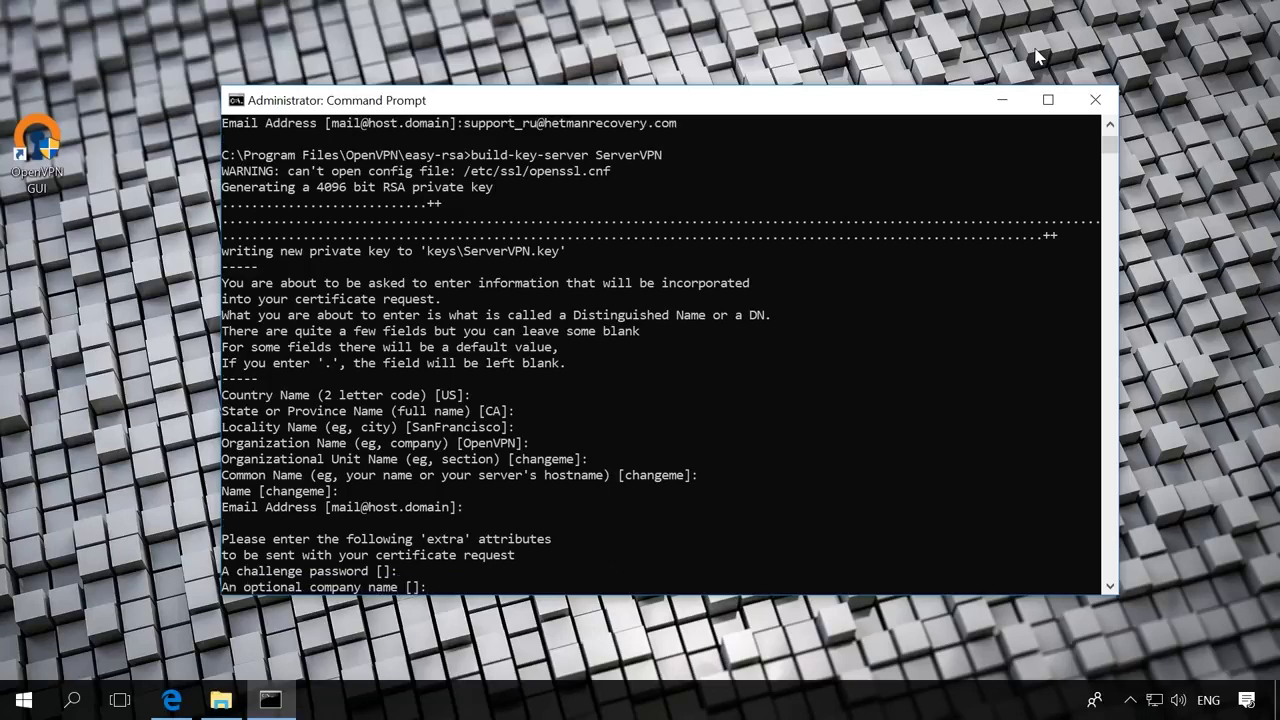
{"action": "key", "text": "Return"}
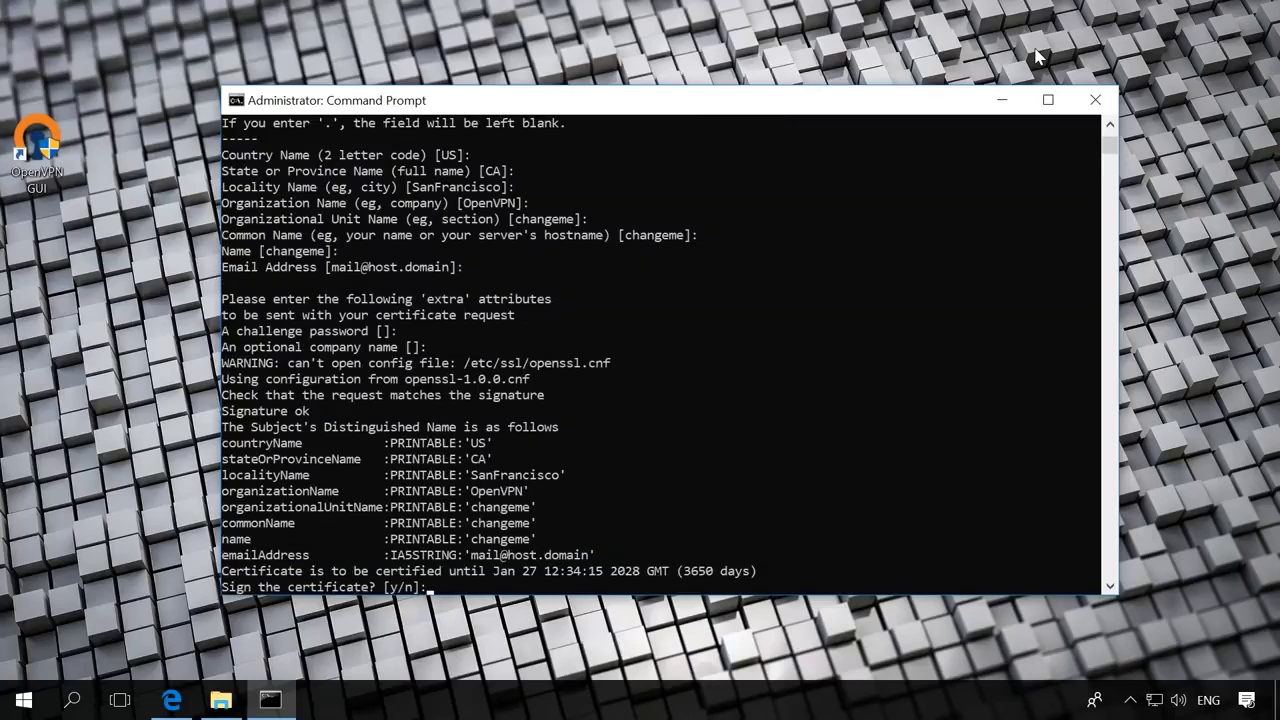
Answer y to sign the ServerVPN certificate and y to commit it.
{"action": "type", "text": "y"}
{"action": "key", "text": "Return"}
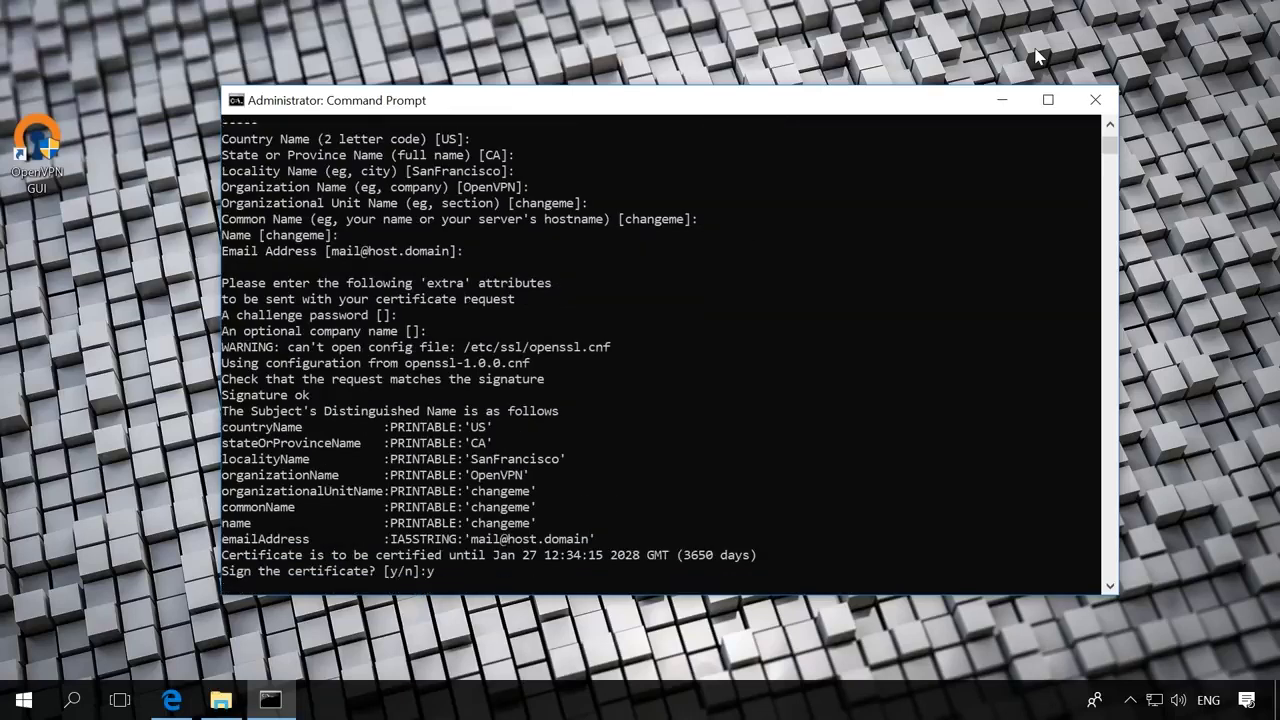
{"action": "type", "text": "y"}
{"action": "key", "text": "Return"}
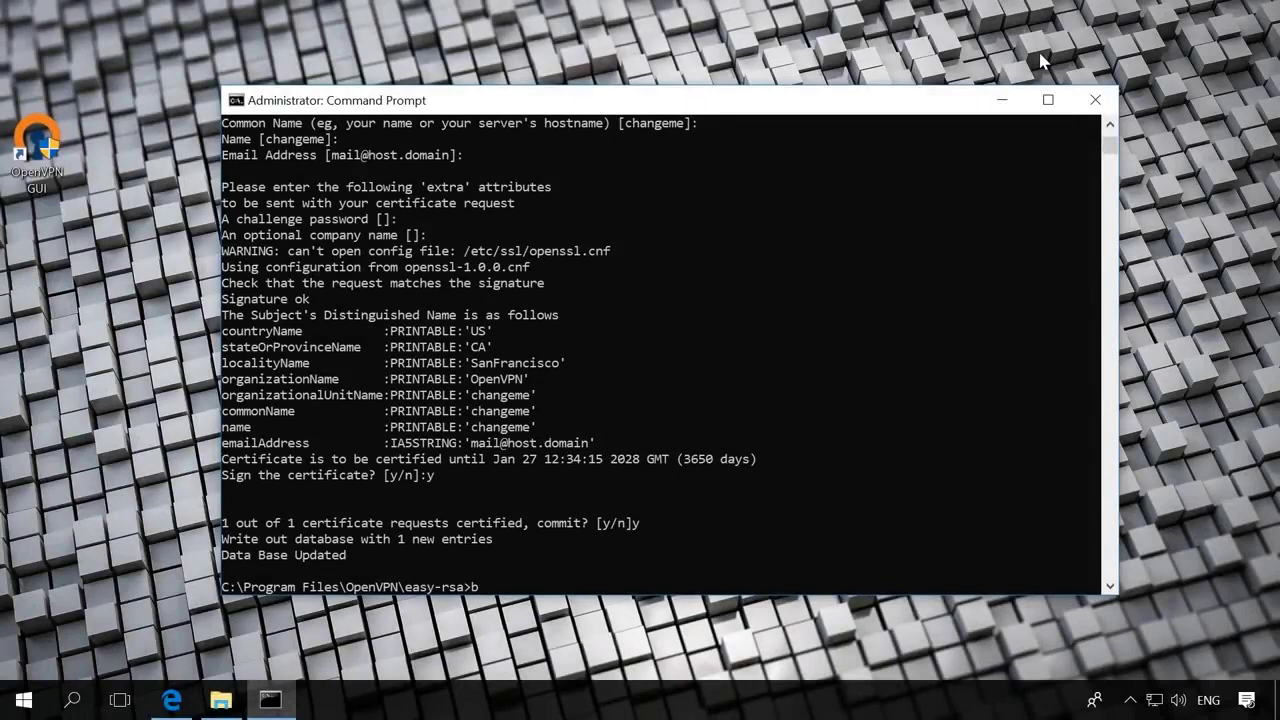
Run build-key ClientVPN with default fields and ClientVPN as the common name.
{"action": "type", "text": "uild-key ClientVPN"}
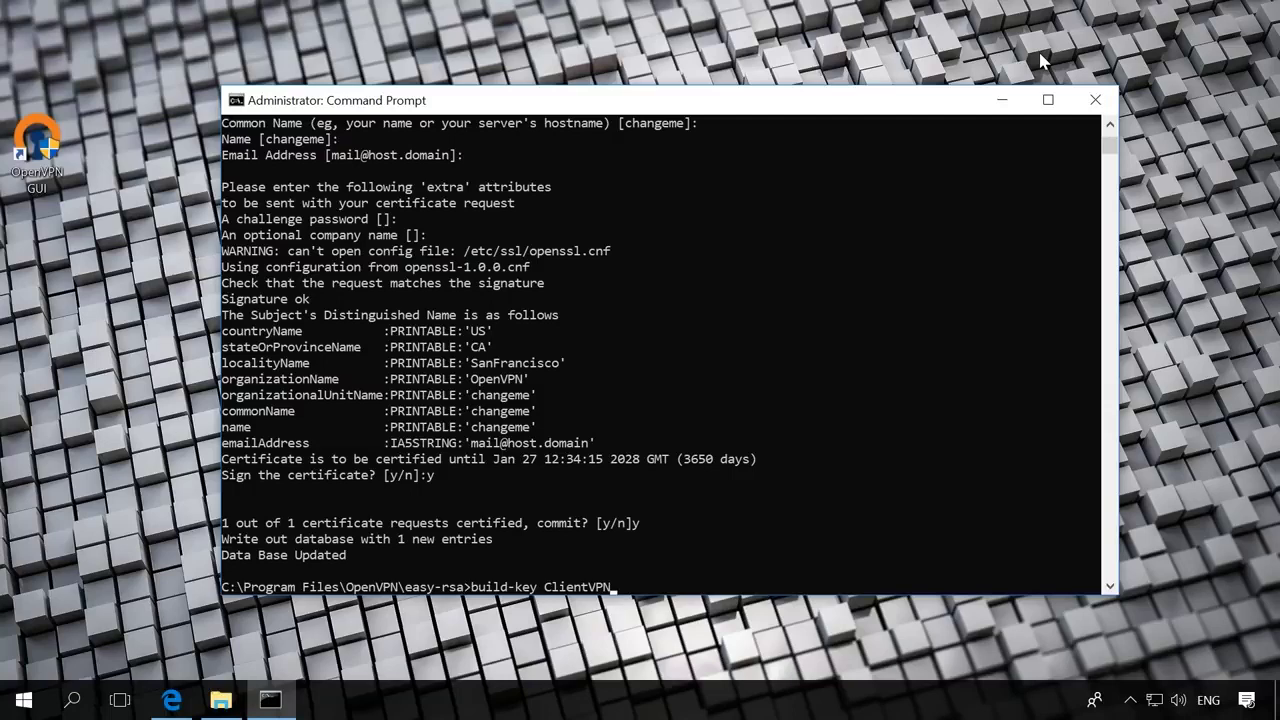
{"action": "key", "text": "Return"}
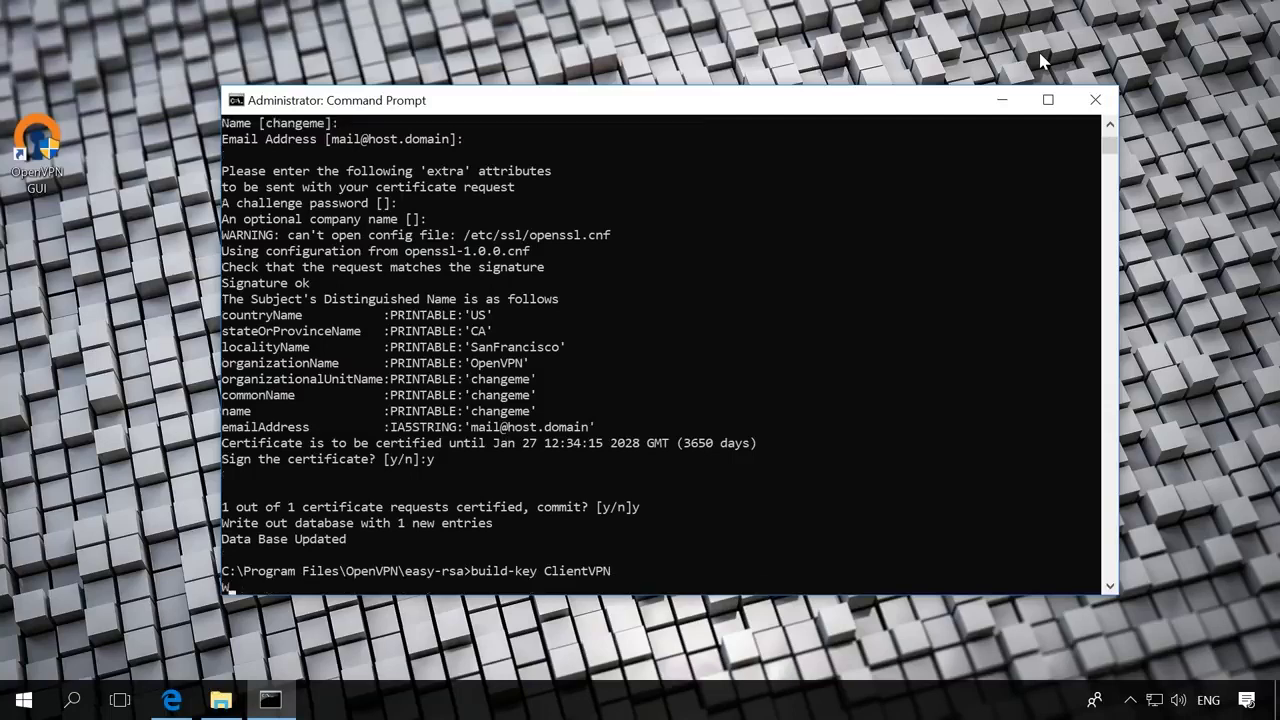
{"action": "key", "text": "Return"}
{"action": "key", "text": "Return"}
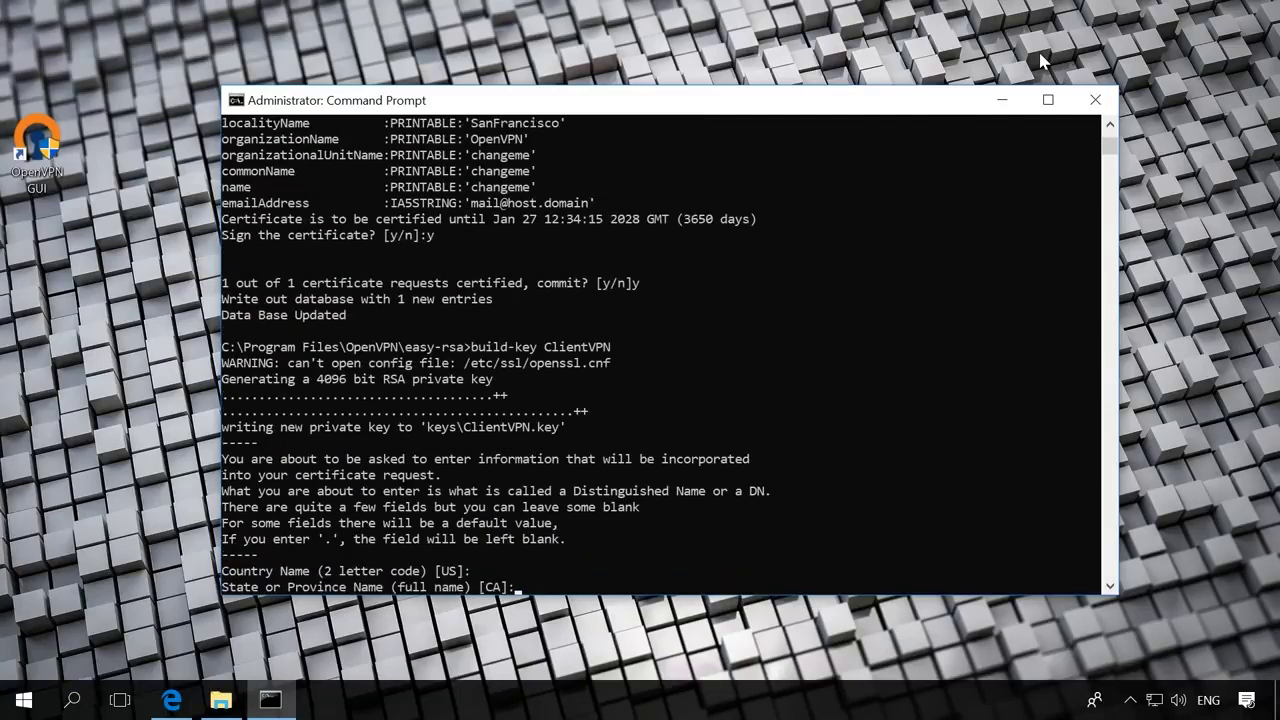
{"action": "key", "text": "Return"}
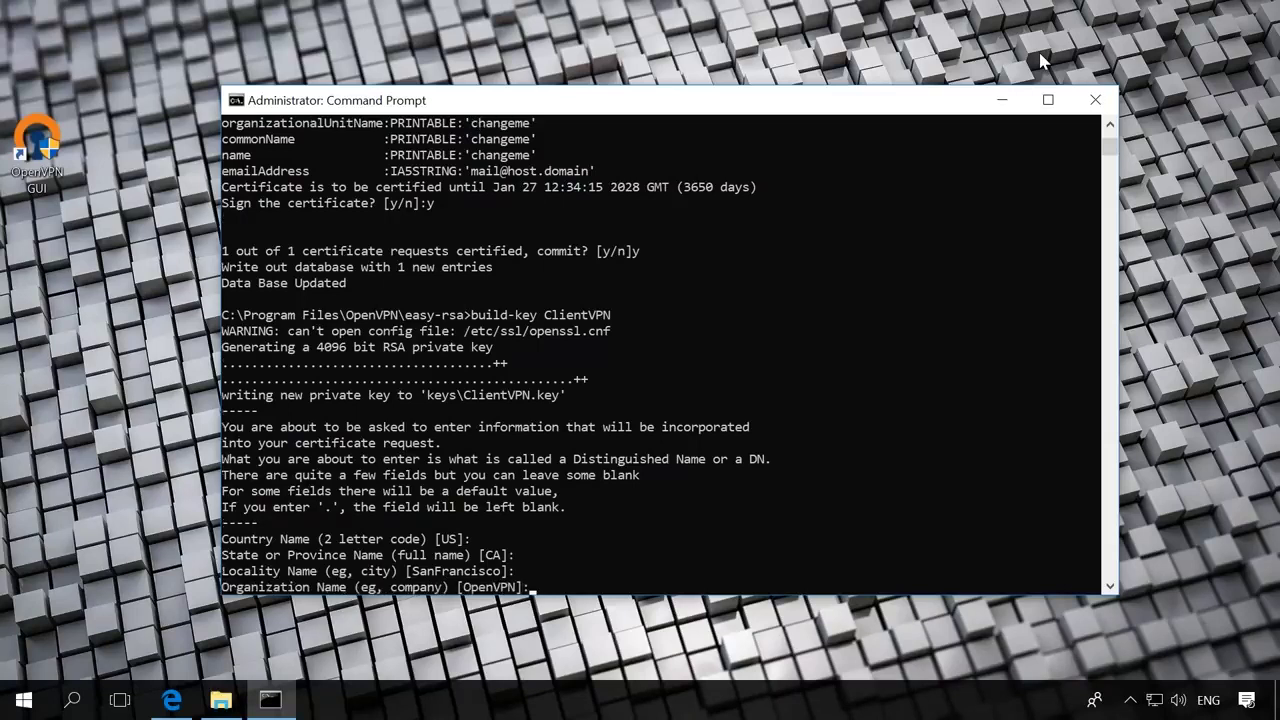
{"action": "key", "text": "Return"}
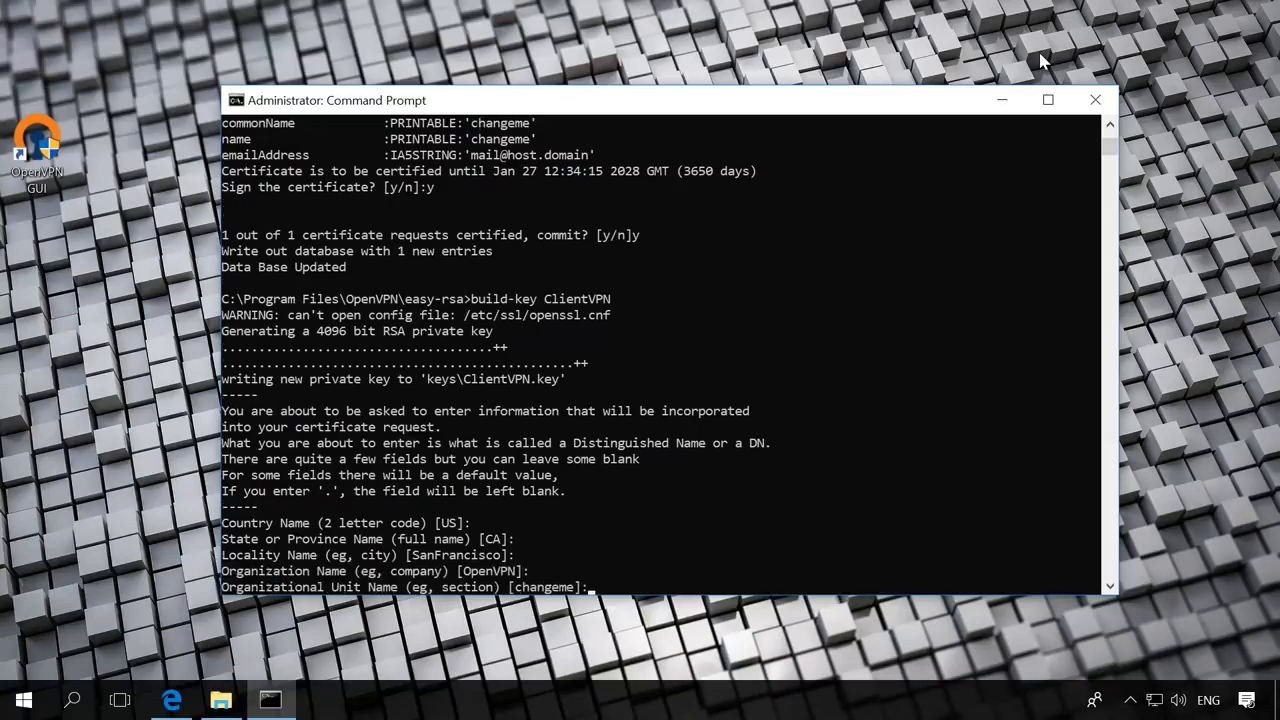
{"action": "key", "text": "Return"}
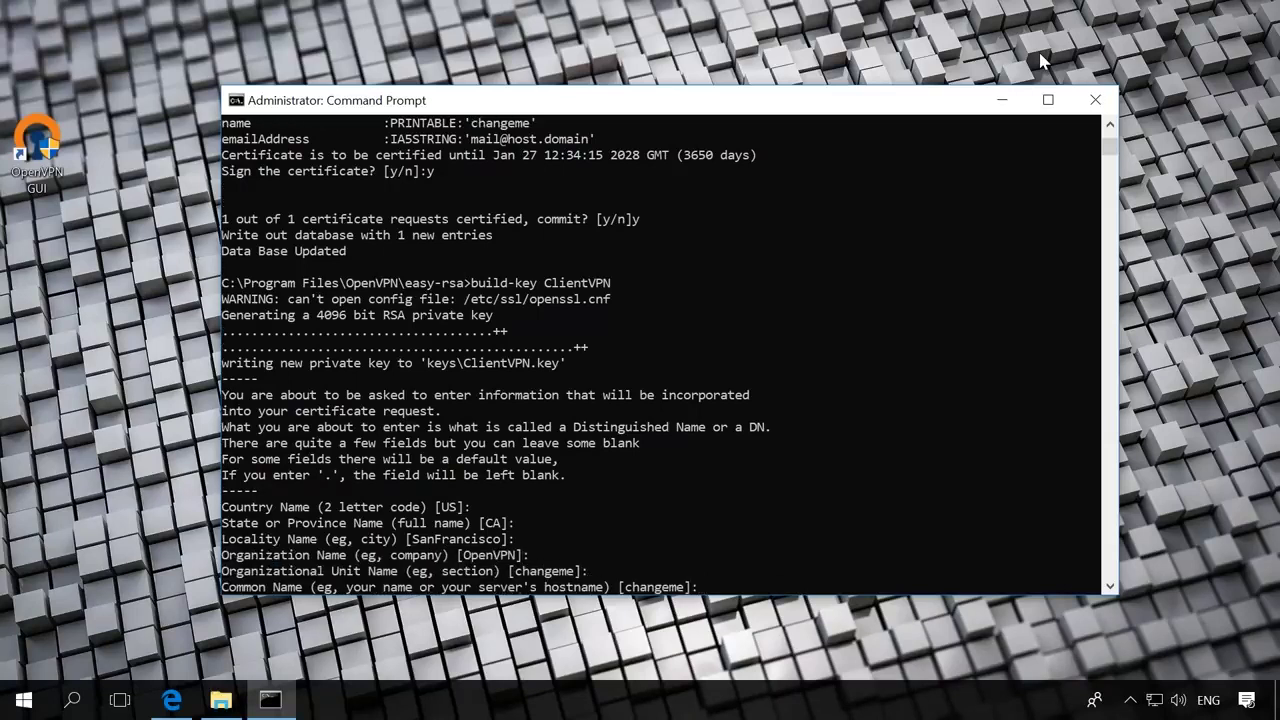
{"action": "type", "text": "ClientVPN"}
{"action": "key", "text": "Return"}
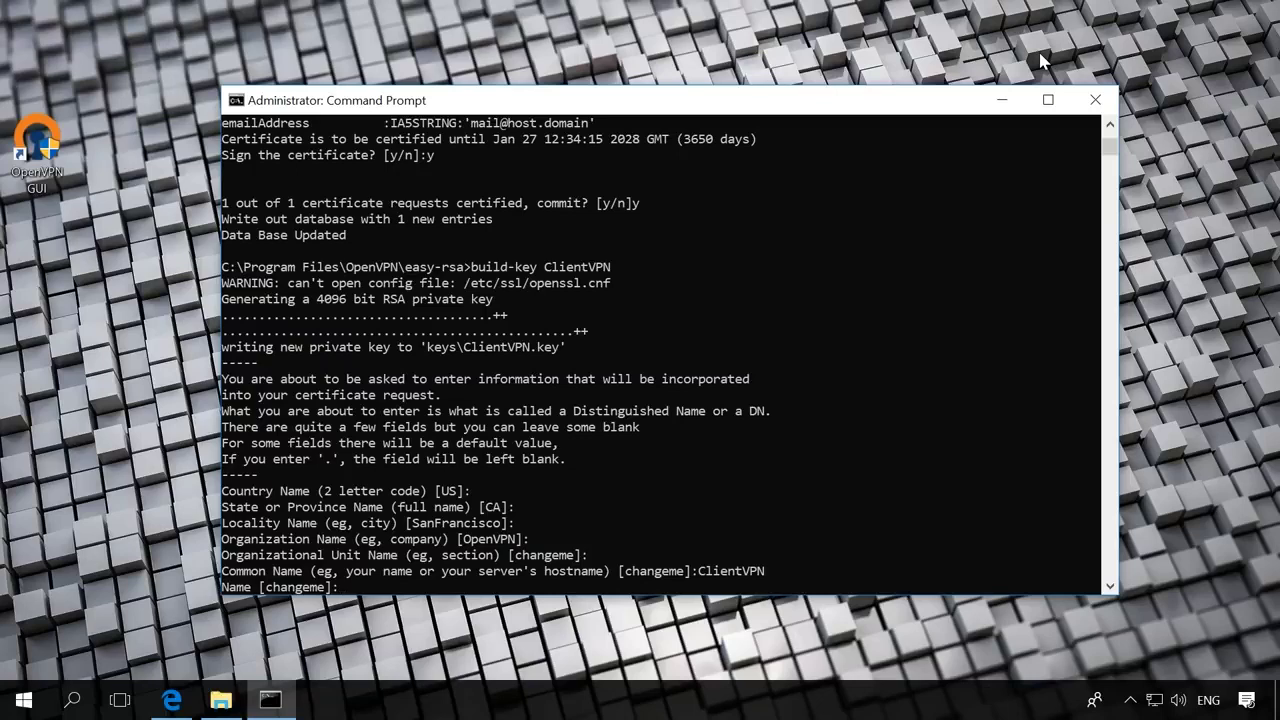
{"action": "key", "text": "Return"}
{"action": "key", "text": "Return"}
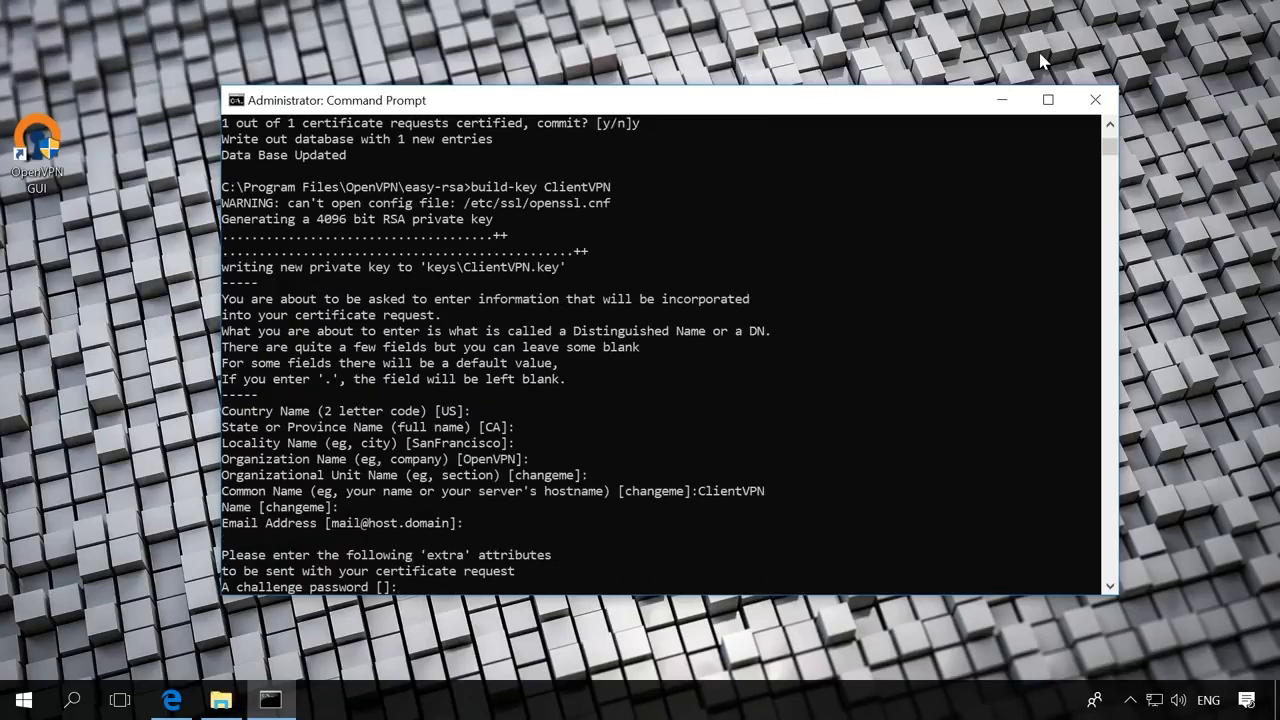
{"action": "key", "text": "Return"}
Answer y to sign the ClientVPN certificate and y to commit it.
{"action": "key", "text": "Return"}
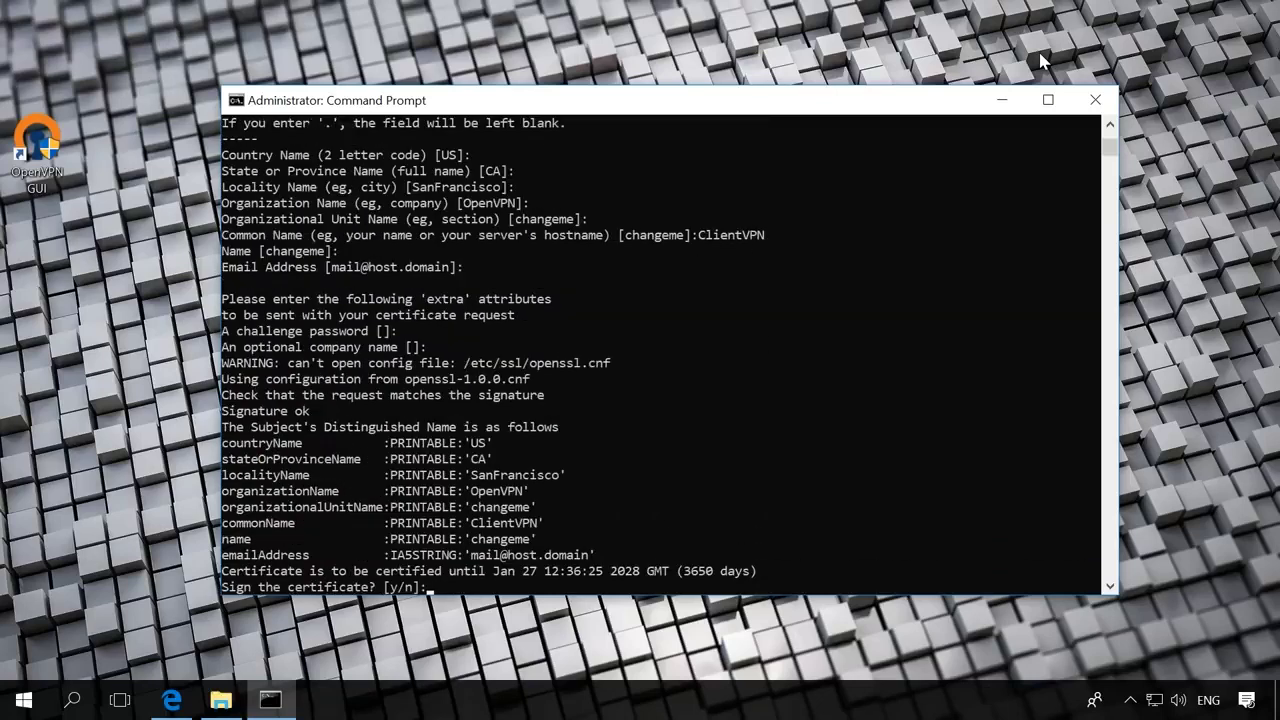
{"action": "type", "text": "y"}
{"action": "key", "text": "Return"}
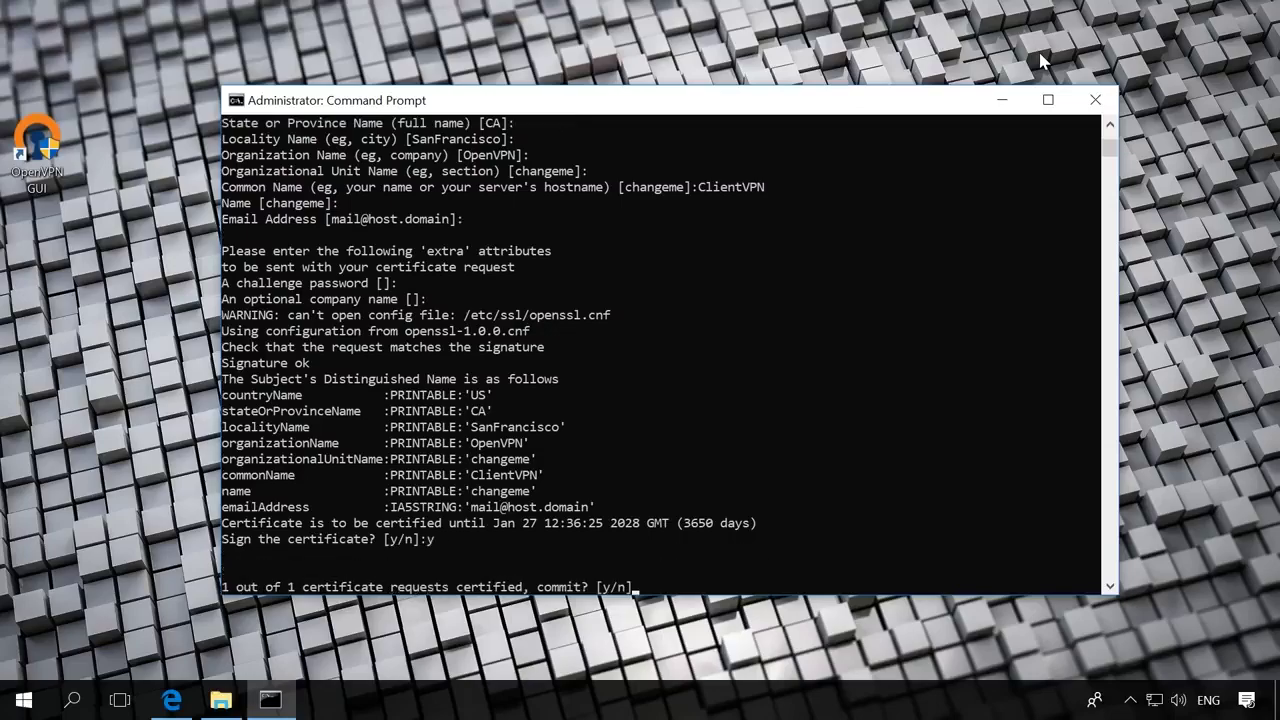
{"action": "type", "text": "y"}
{"action": "key", "text": "Return"}
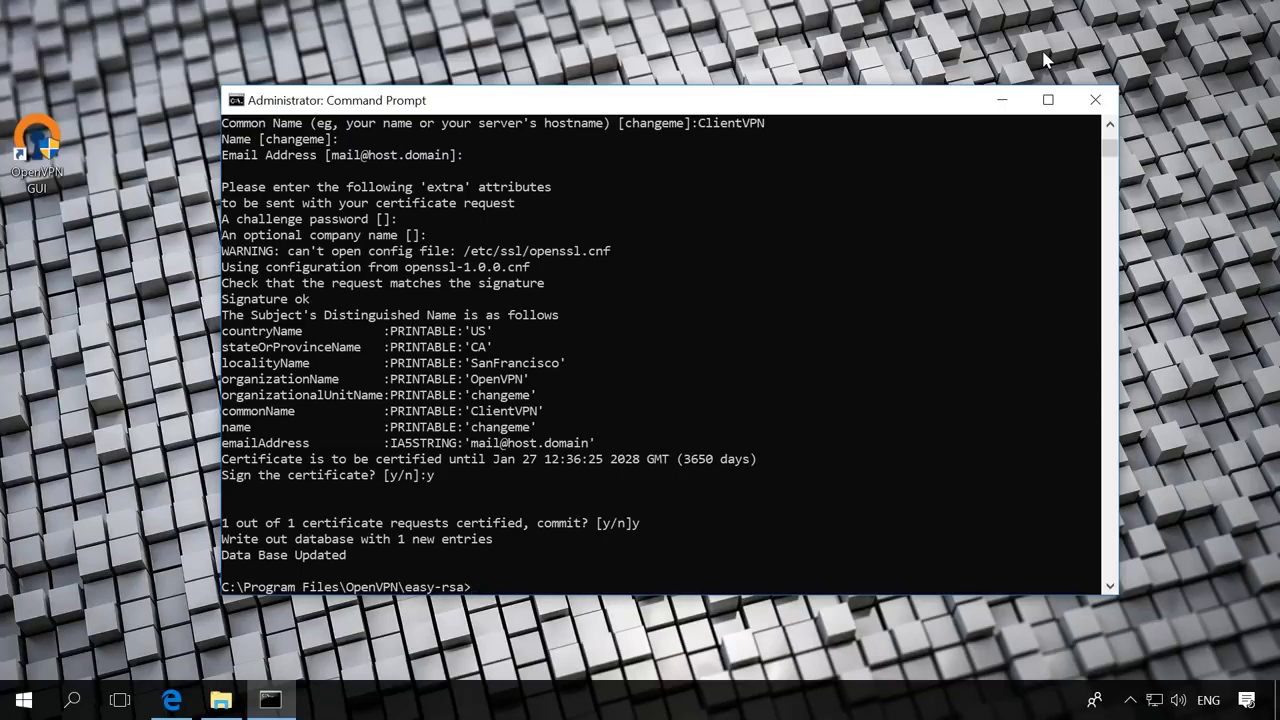
Generate the TLS secret keys/ta.key with openvpn --genkey --secret.
{"action": "type", "text": "openvpn --genkey --secret"}
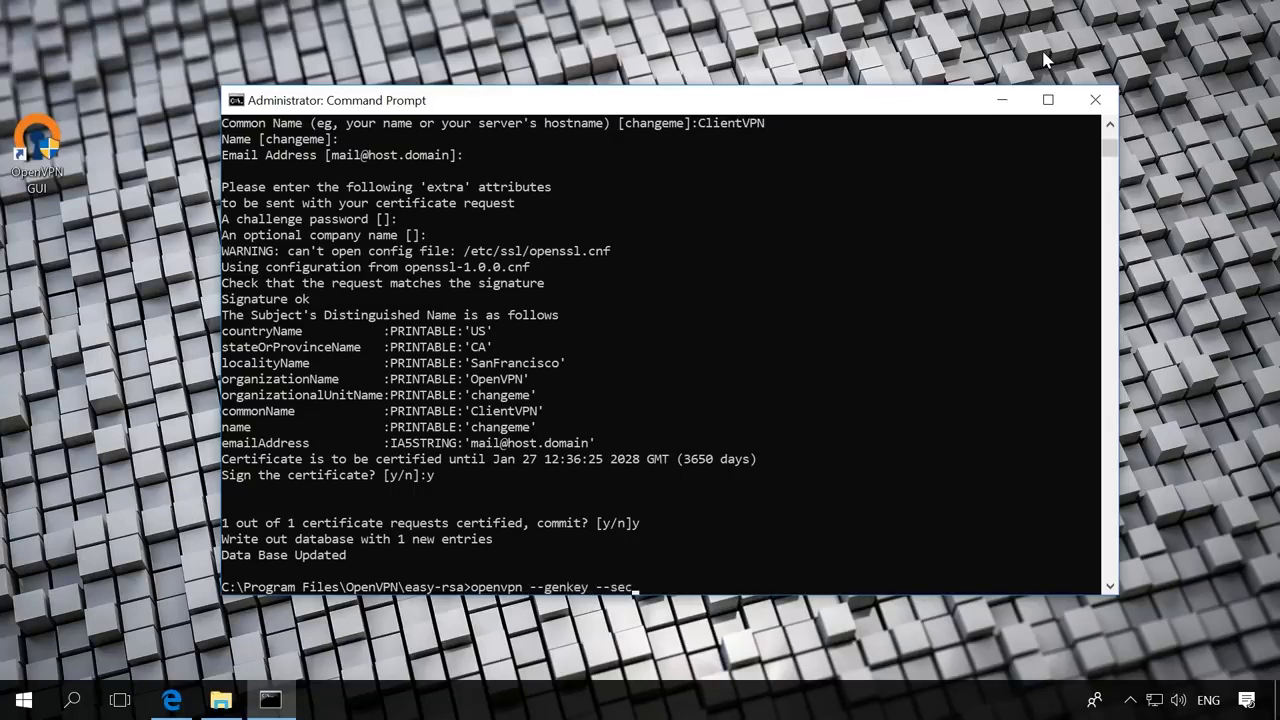
{"action": "type", "text": " keys/ta.key"}
{"action": "key", "text": "Return"}
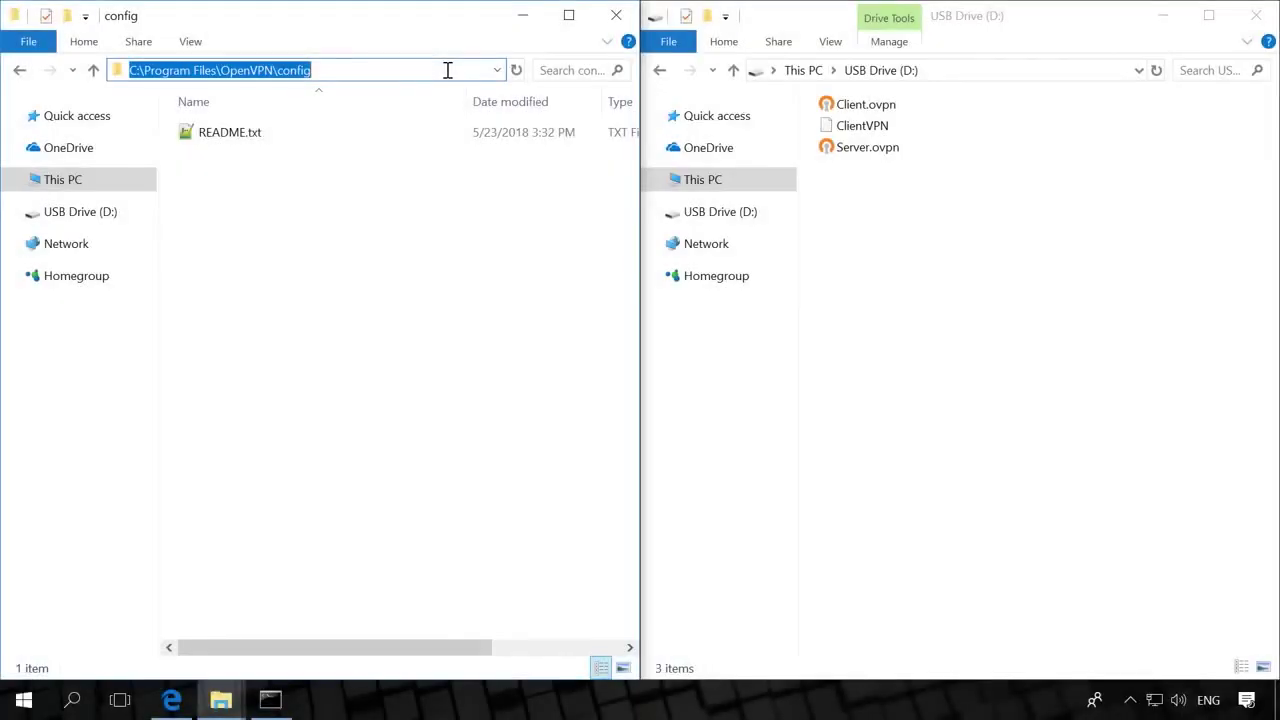
Copy Server.ovpn from USB Drive (D:) into OpenVPN's config folder with admin permission, then edit it in Notepad++.
{"action": "left_click", "coordinate": [419, 199]}
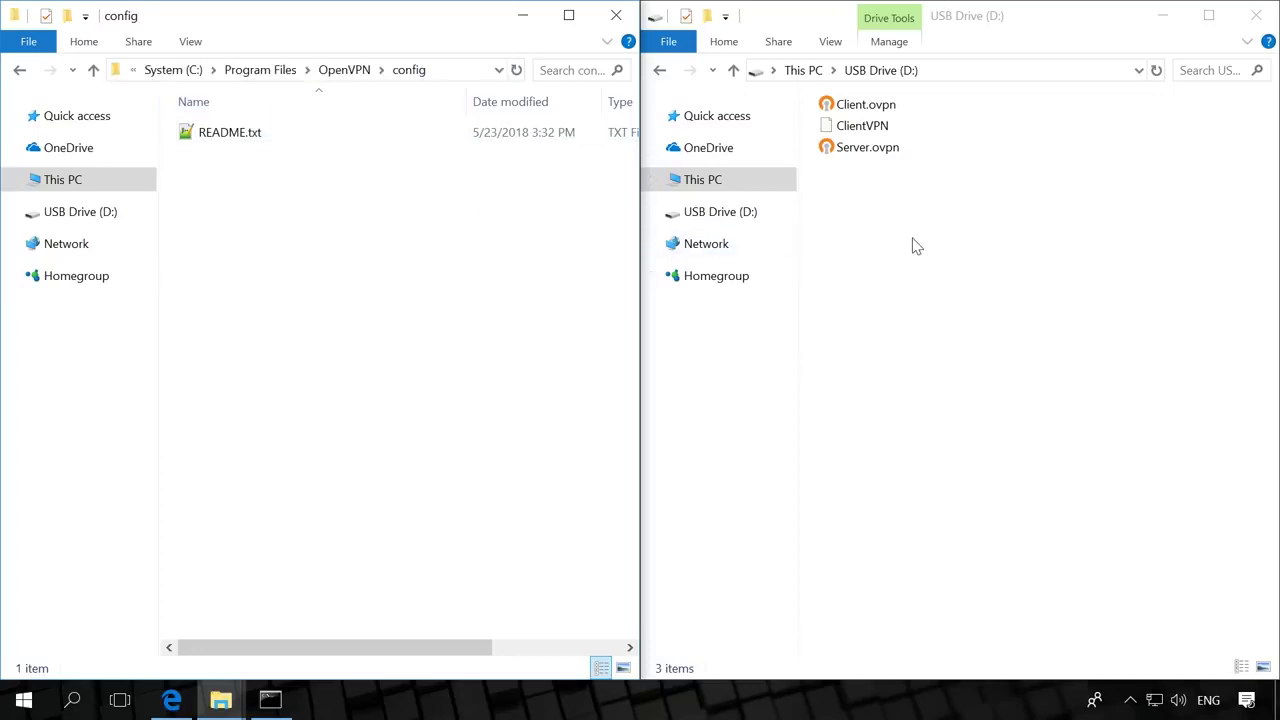
{"action": "left_click", "coordinate": [874, 152]}
{"action": "right_click", "coordinate": [870, 152]}
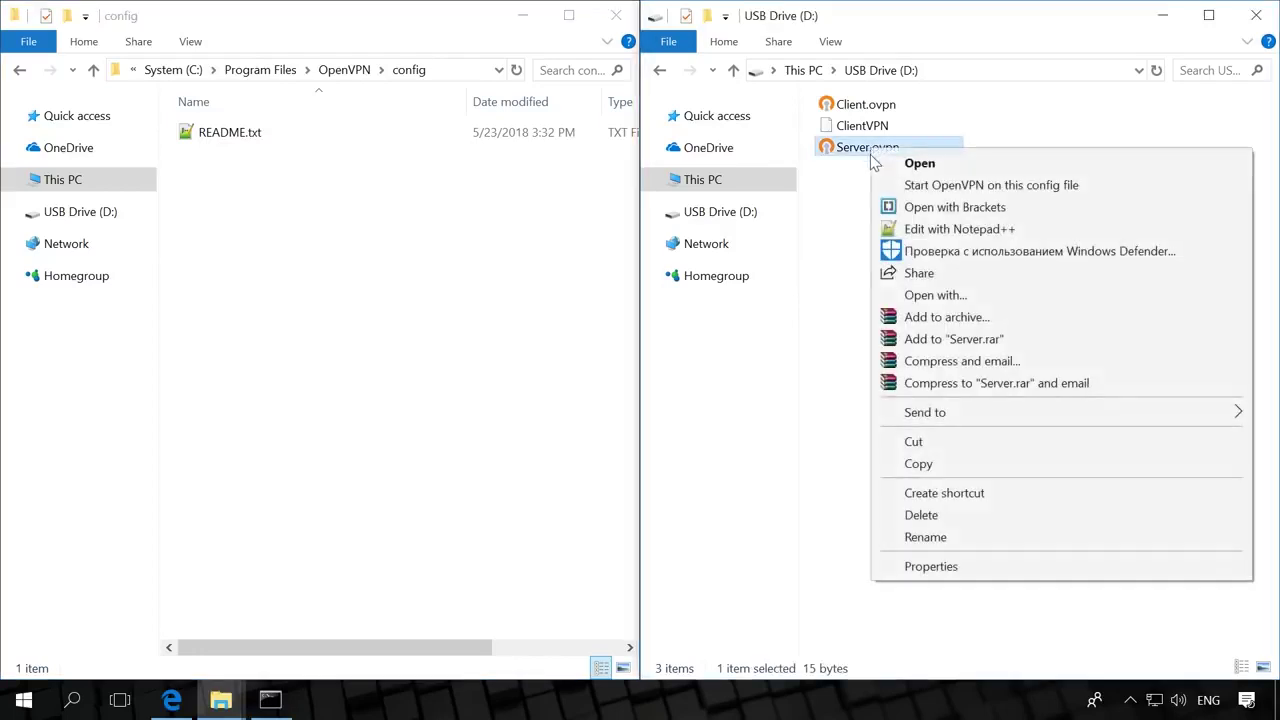
{"action": "left_click", "coordinate": [918, 463]}
{"action": "right_click", "coordinate": [326, 237]}
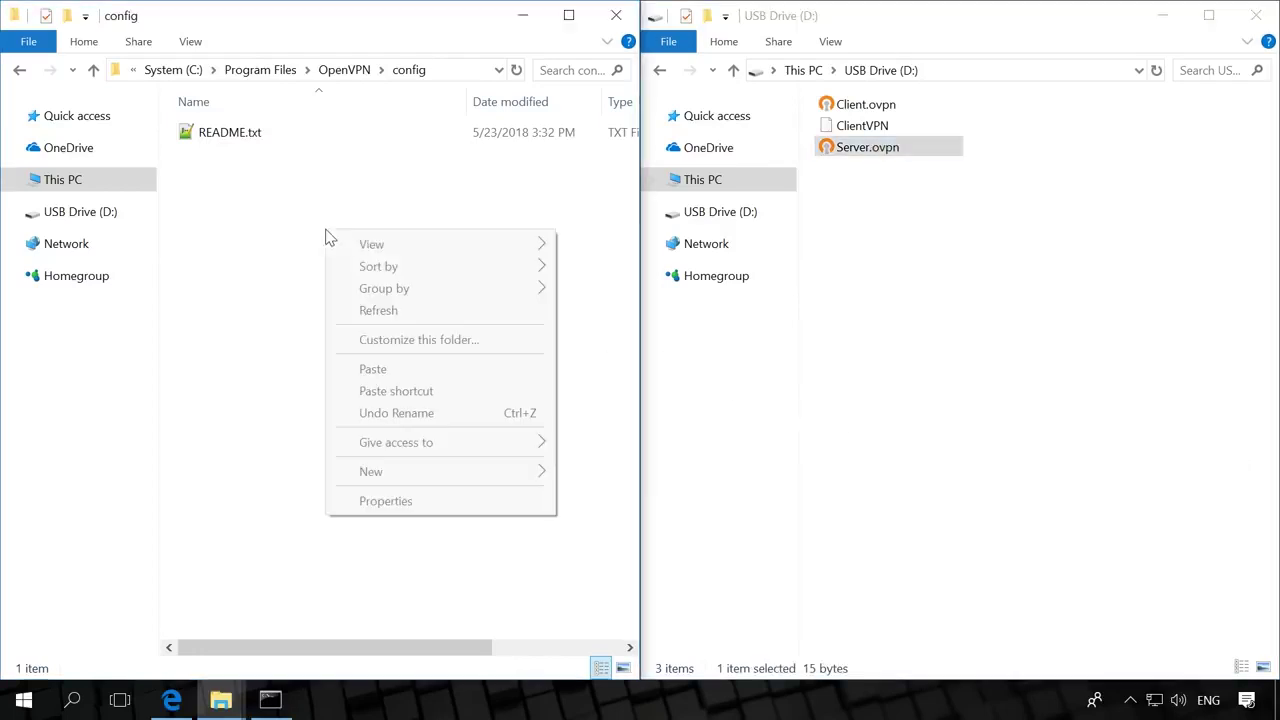
{"action": "left_click", "coordinate": [386, 371]}
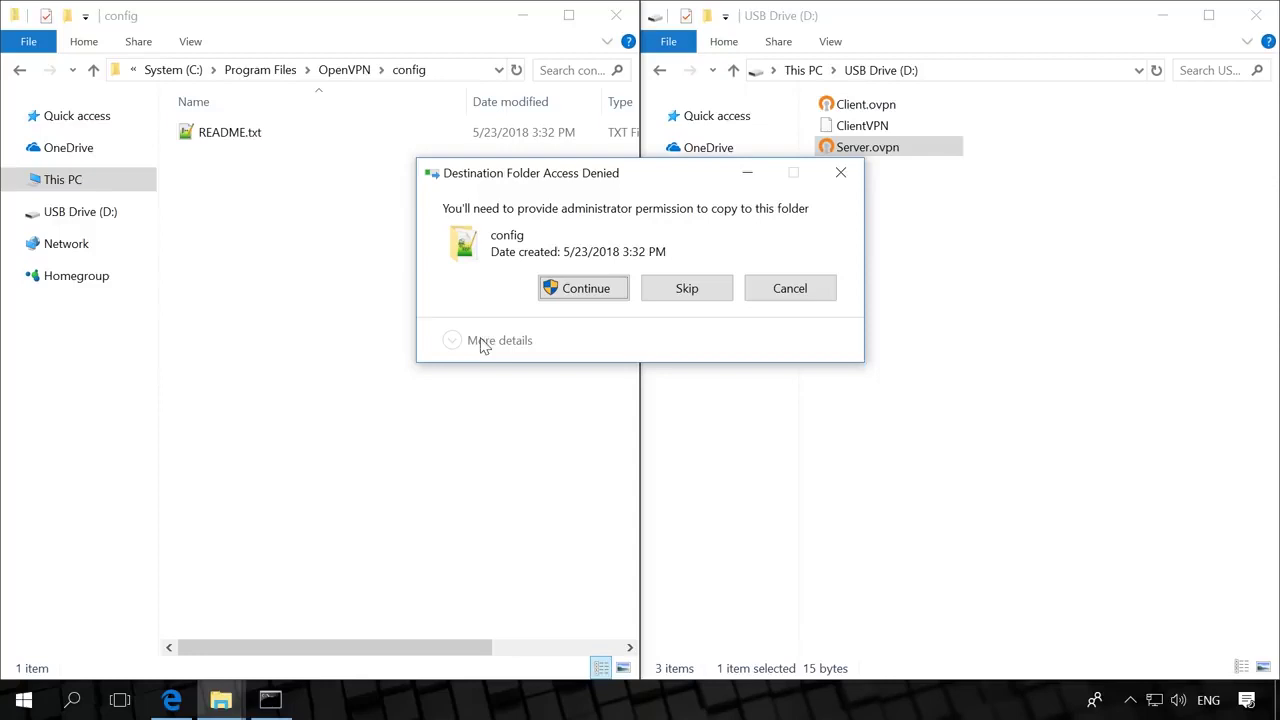
{"action": "left_click", "coordinate": [577, 291]}
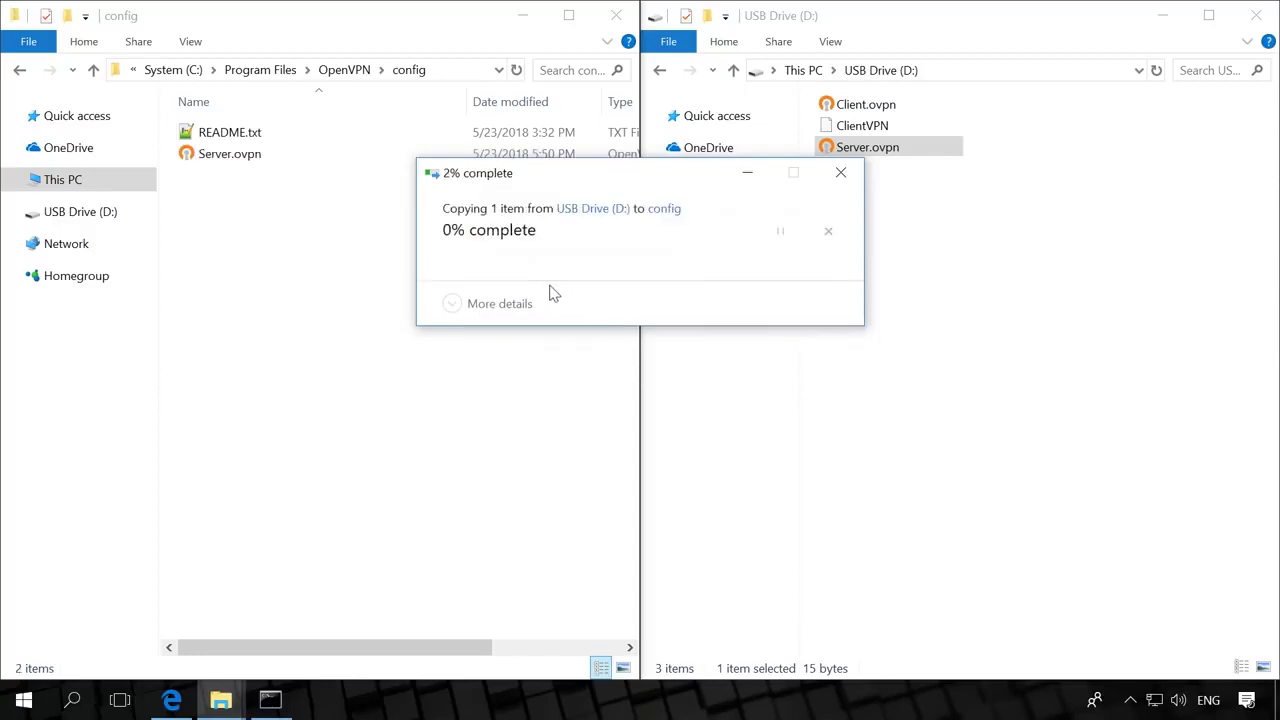
{"action": "right_click", "coordinate": [268, 152]}
{"action": "left_click", "coordinate": [320, 232]}
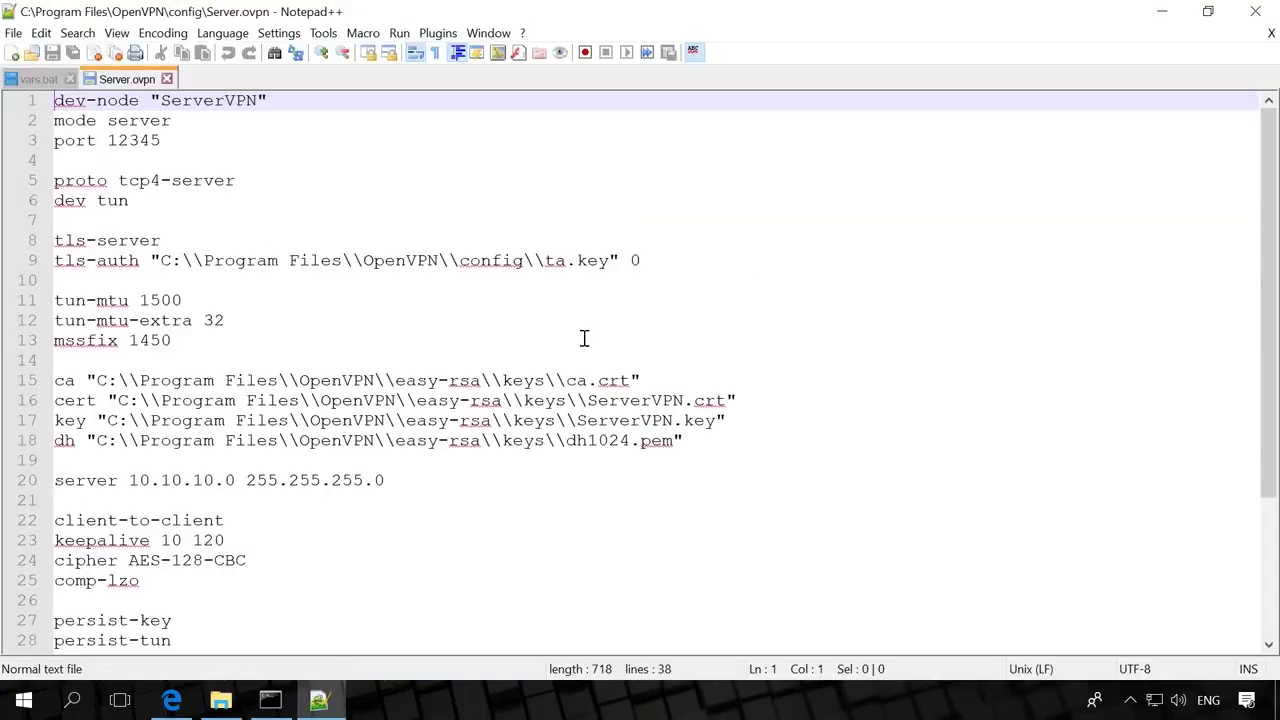
Review the dev-node, mode server and port 12345 lines of Server.ovpn without editing.
{"action": "left_click", "coordinate": [289, 103]}
{"action": "left_click", "coordinate": [213, 119]}
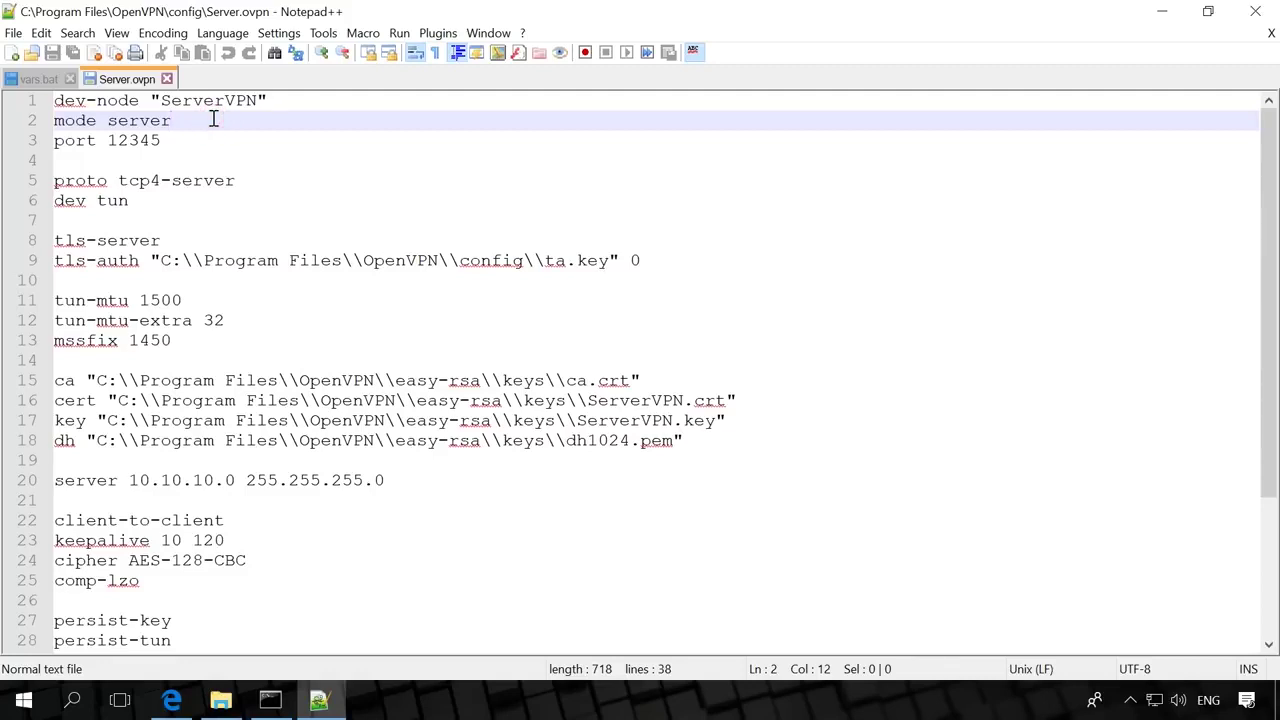
{"action": "left_click", "coordinate": [209, 140]}
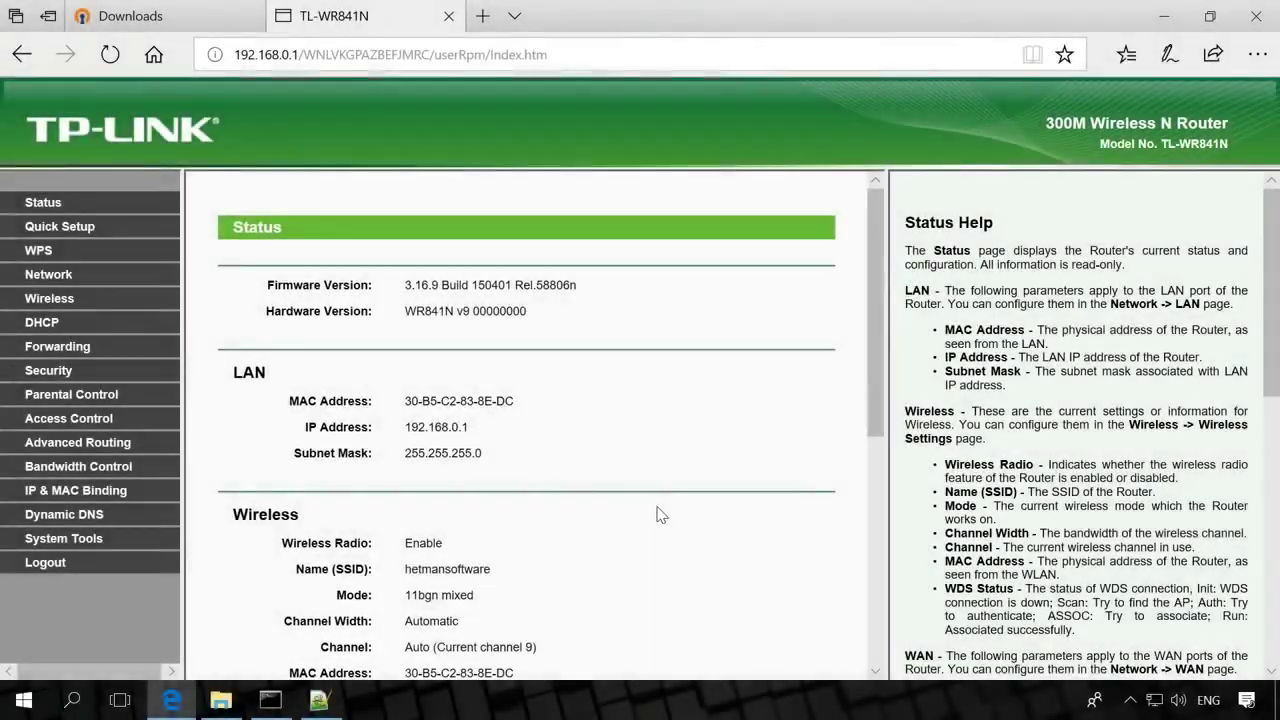
Check the router's Virtual Servers list for port 12345 forwarded to 192.168.0.103.
{"action": "left_click", "coordinate": [78, 352]}
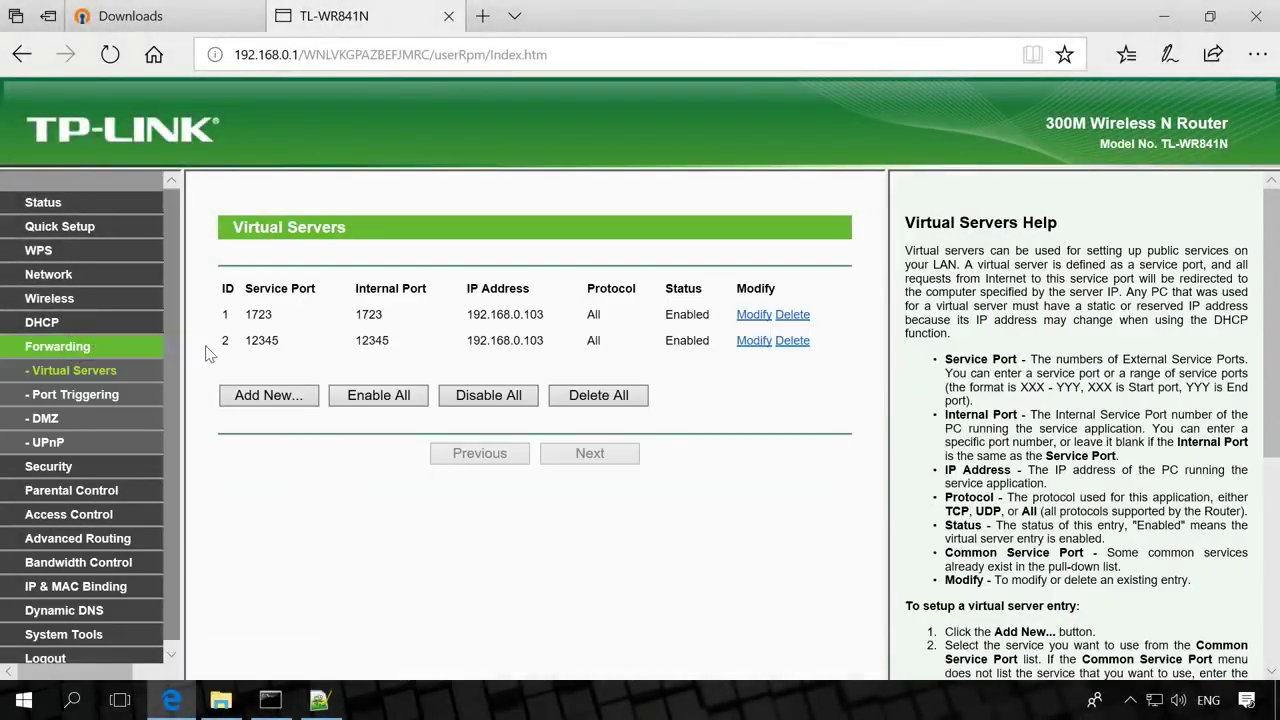
{"action": "left_click_drag", "start_coordinate": [247, 340], "coordinate": [303, 340]}
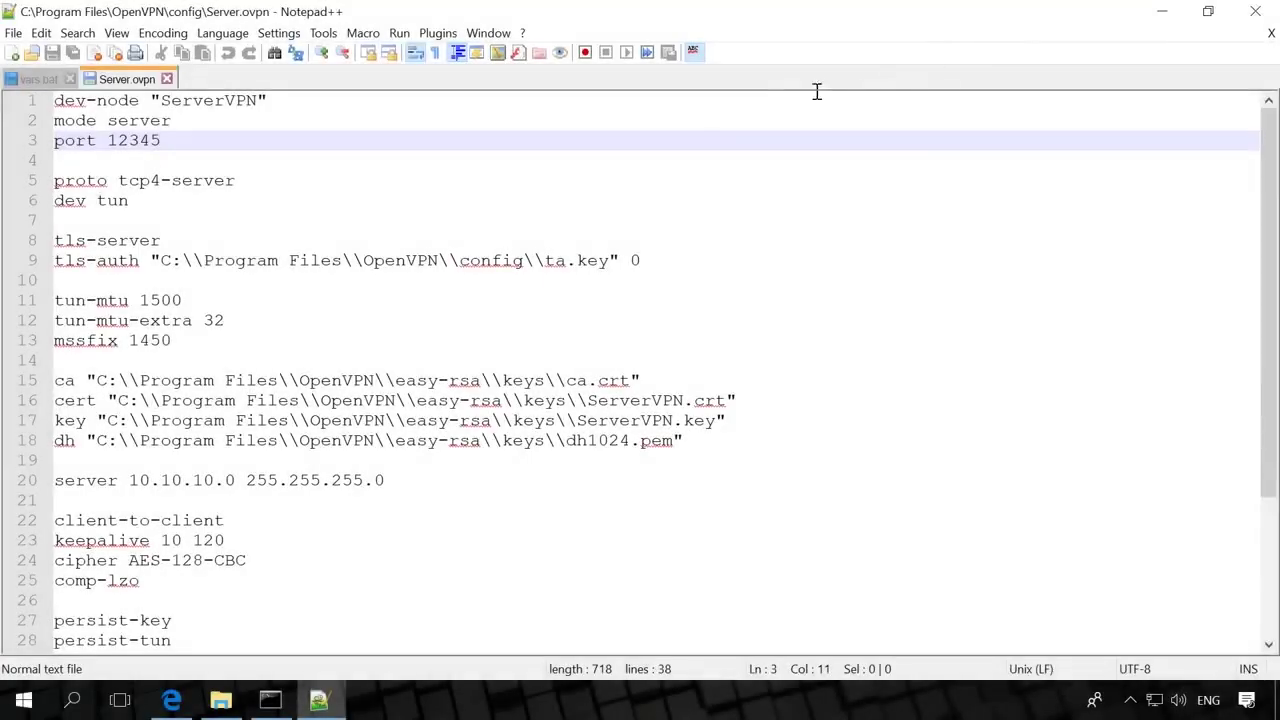
Review the proto, dev tun and tls-server lines, and point tls-auth to easy-rsa\\keys\\ta.key.
{"action": "left_click", "coordinate": [247, 184]}
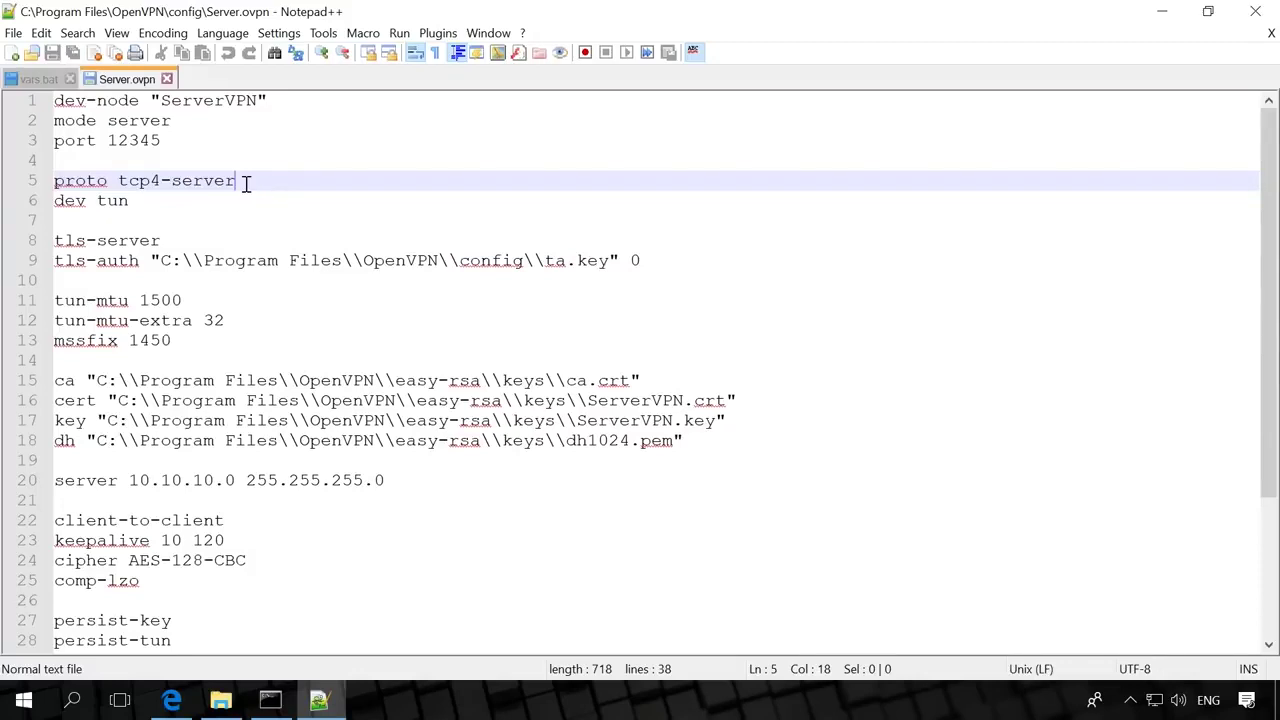
{"action": "left_click", "coordinate": [184, 203]}
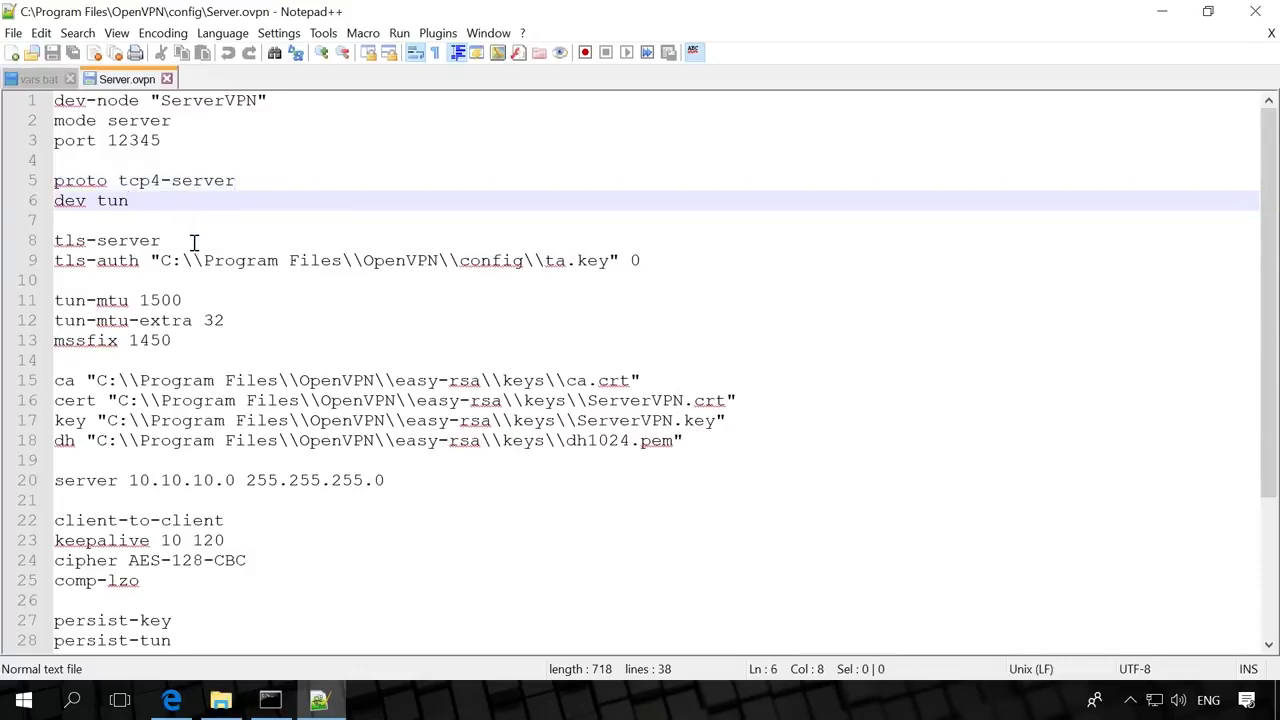
{"action": "left_click", "coordinate": [194, 242]}
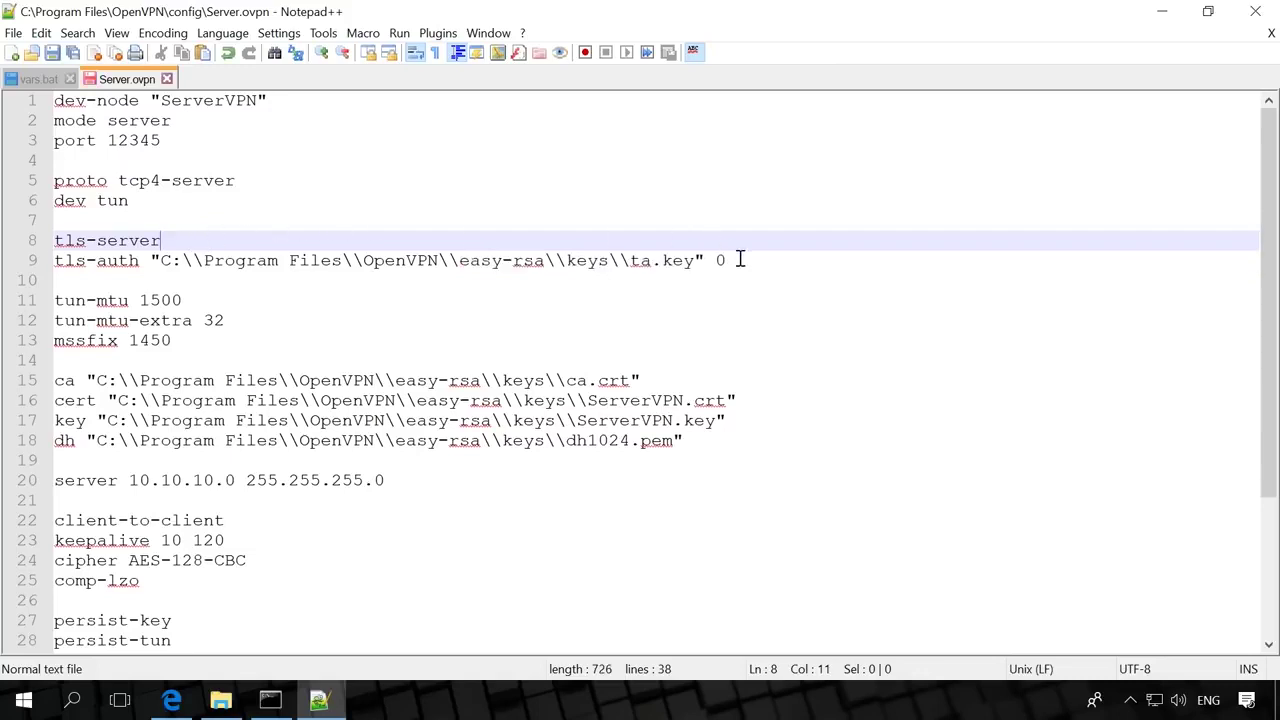
{"action": "left_click", "coordinate": [740, 260]}
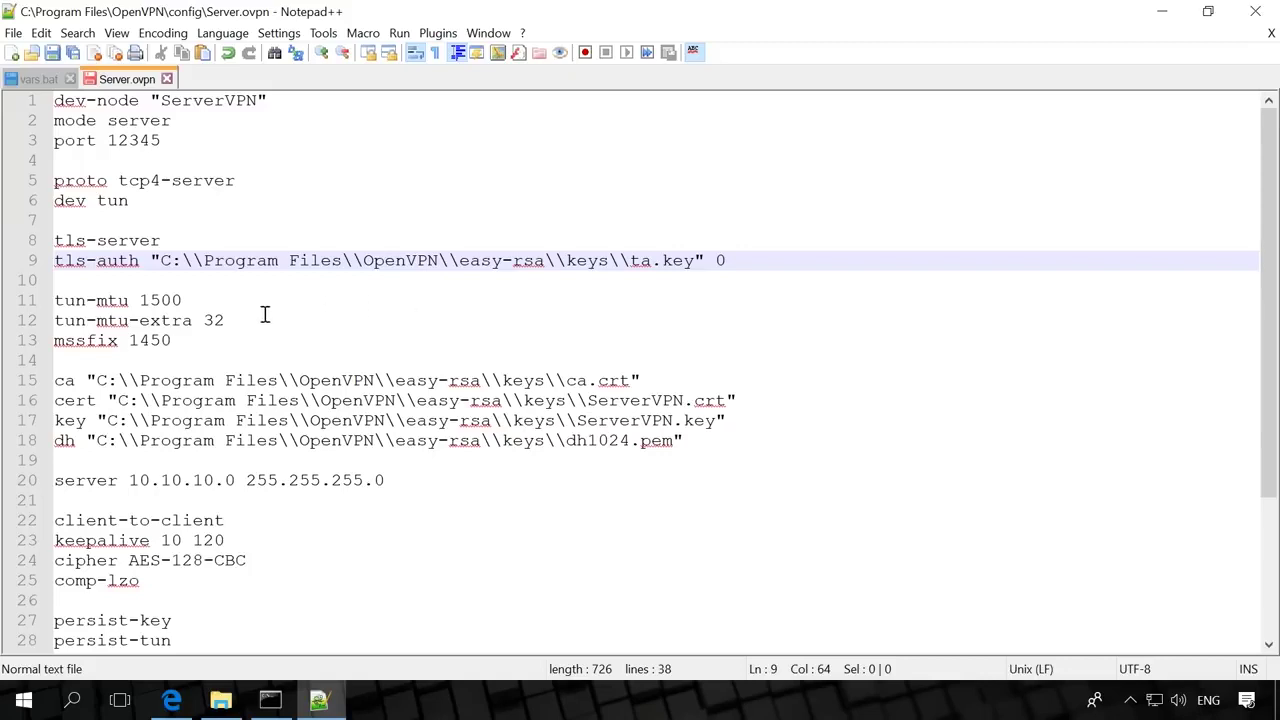
Check the tun-mtu, mssfix and certificate lines, and change dh1024.pem to dh4096.pem.
{"action": "left_click", "coordinate": [197, 300]}
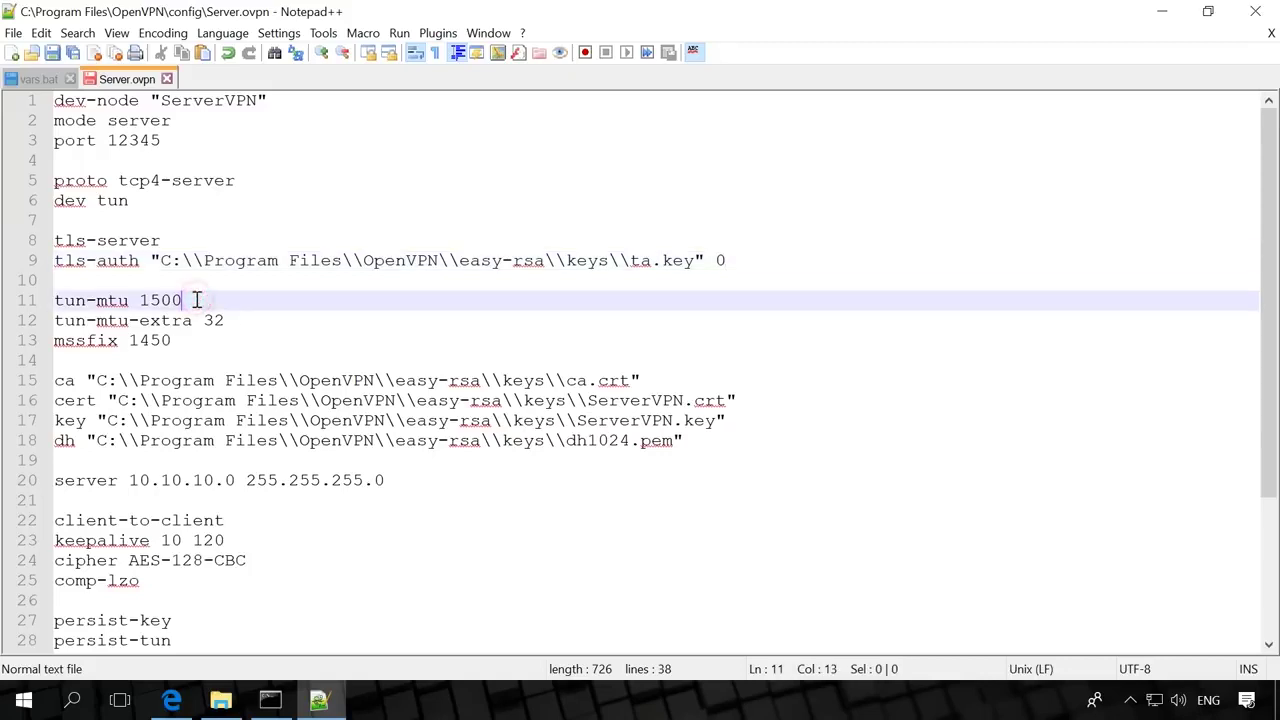
{"action": "left_click", "coordinate": [245, 318]}
{"action": "left_click", "coordinate": [223, 340]}
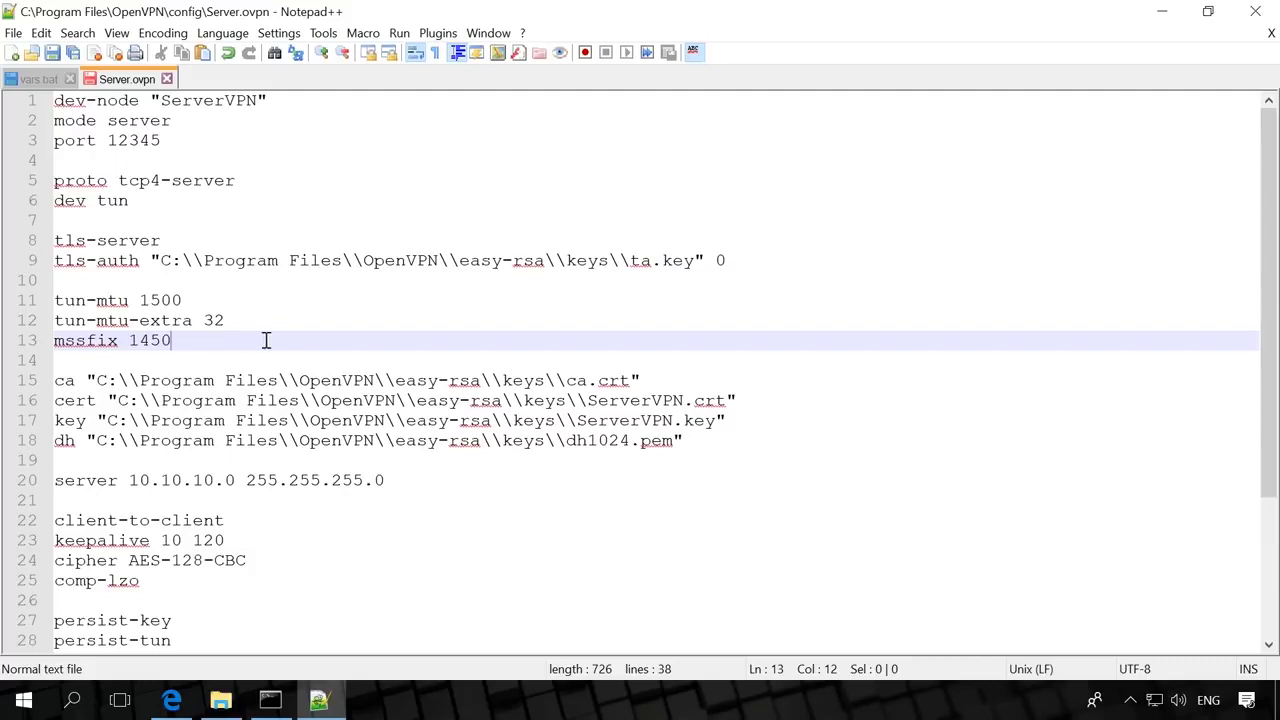
{"action": "left_click", "coordinate": [660, 381]}
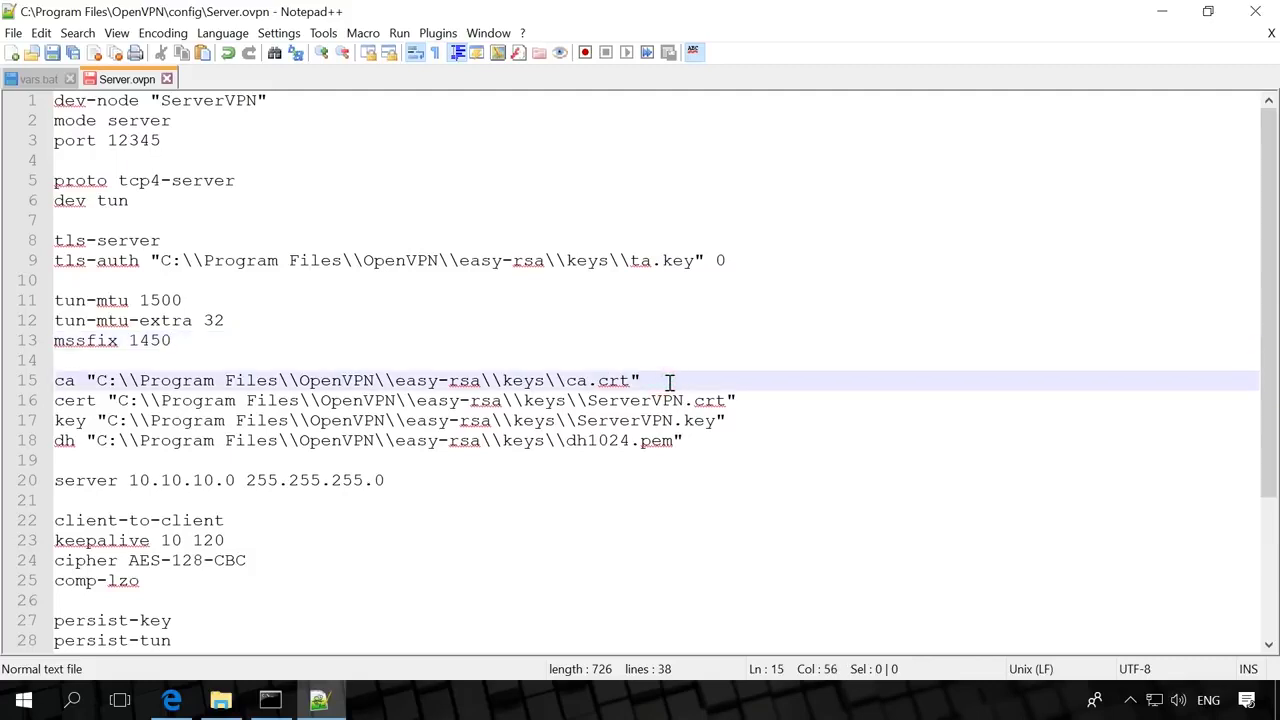
{"action": "left_click", "coordinate": [746, 400]}
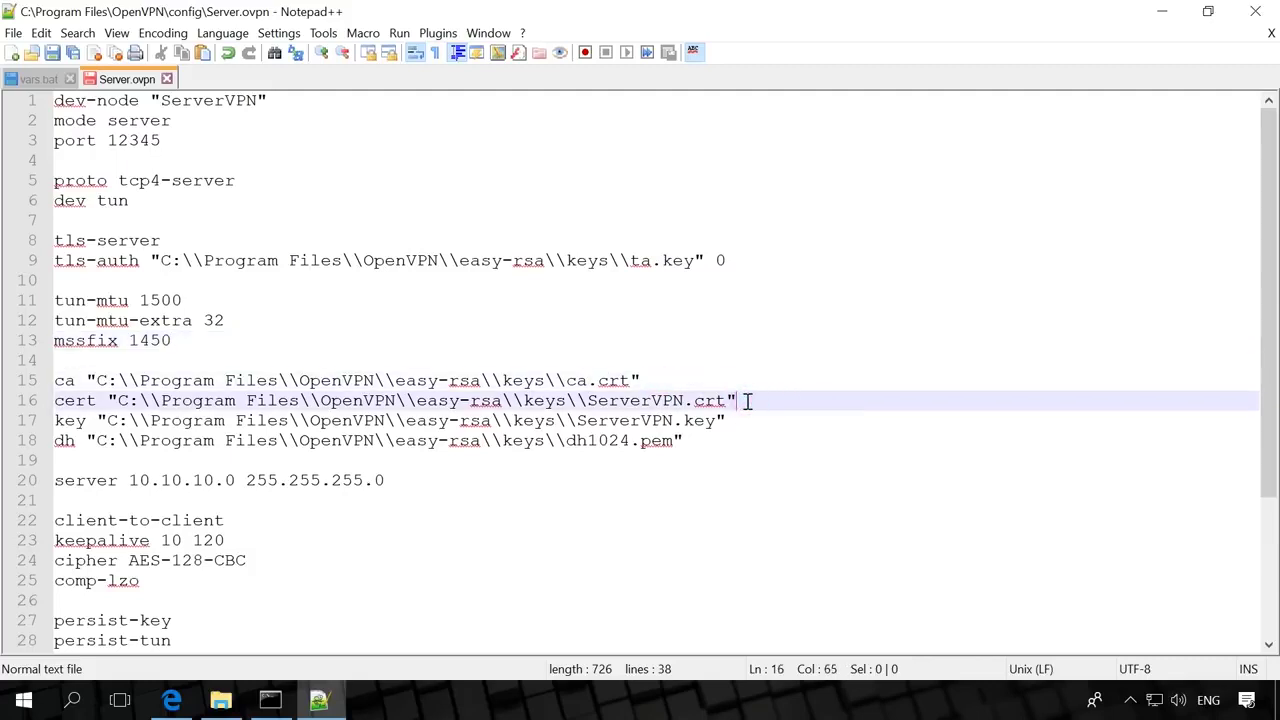
{"action": "left_click", "coordinate": [748, 427]}
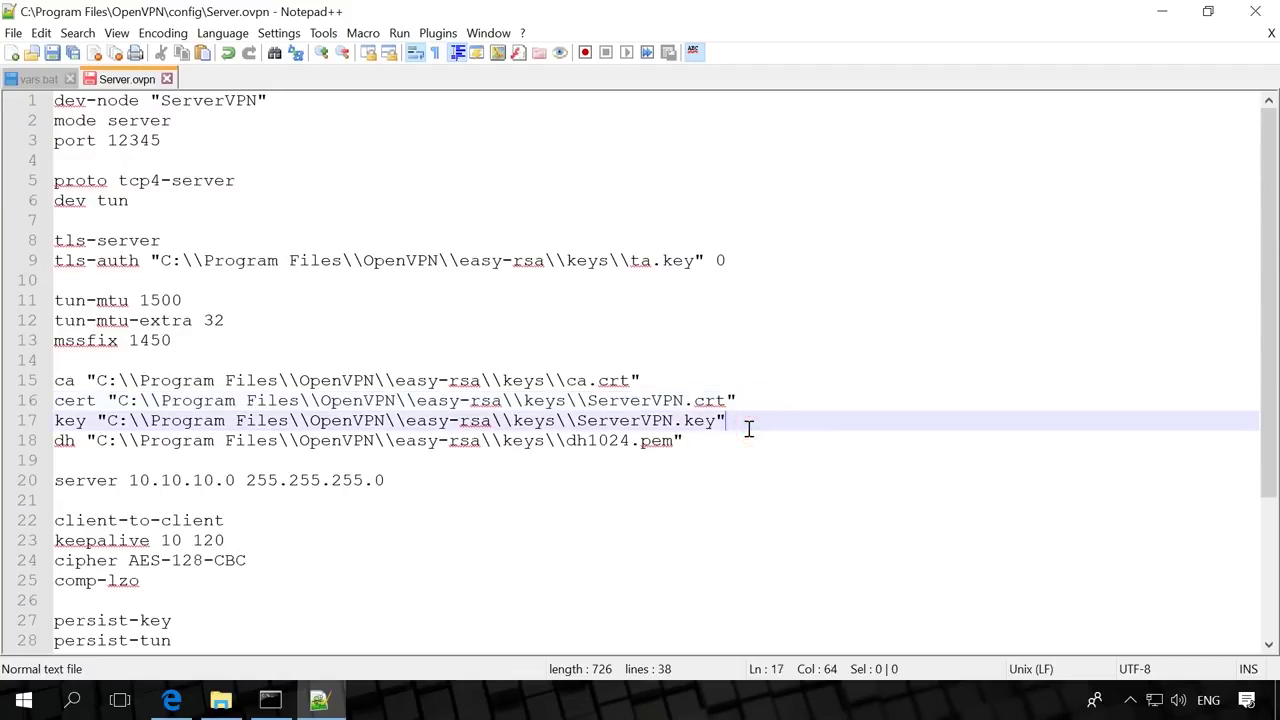
{"action": "left_click", "coordinate": [722, 440]}
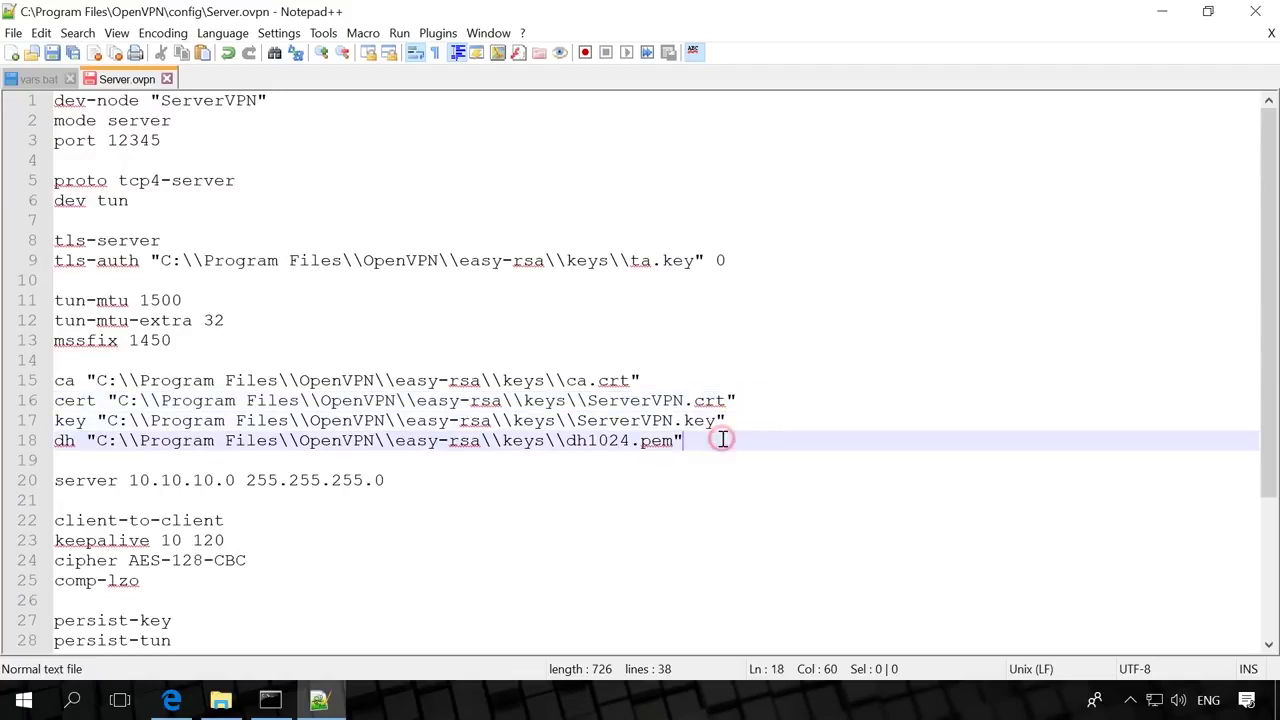
{"action": "left_click_drag", "start_coordinate": [588, 441], "coordinate": [630, 441]}
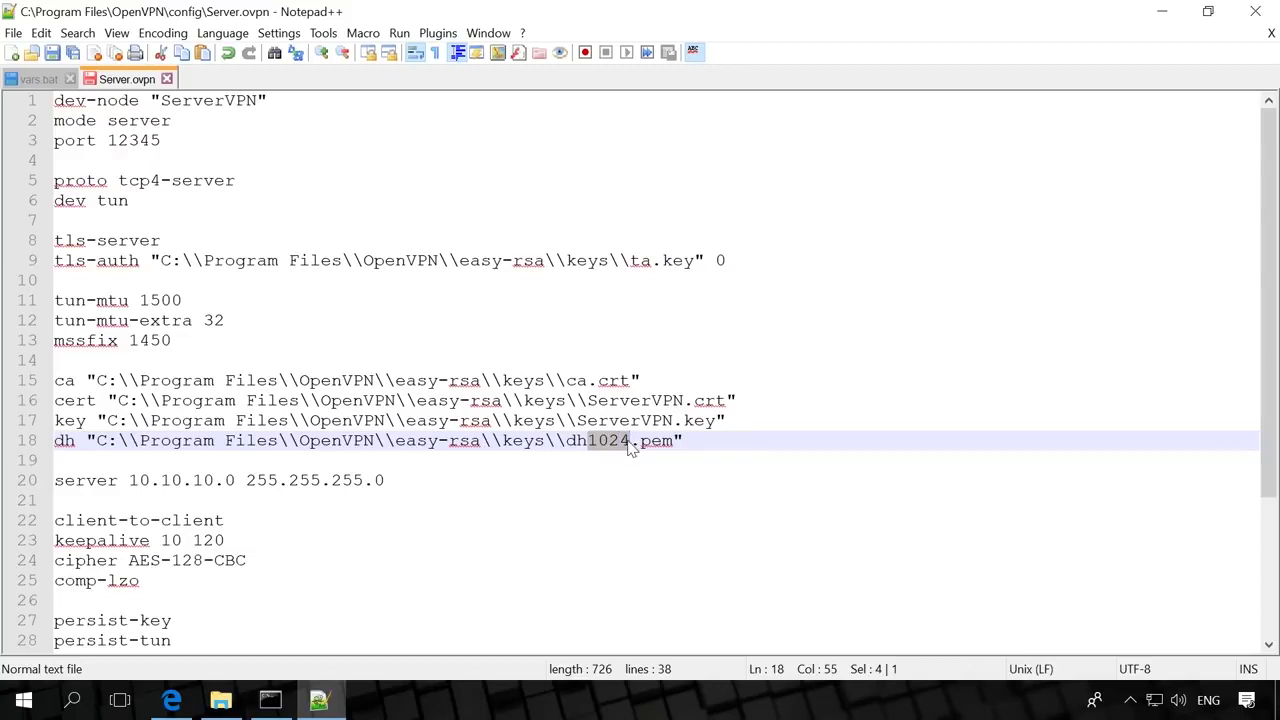
{"action": "type", "text": "4096"}
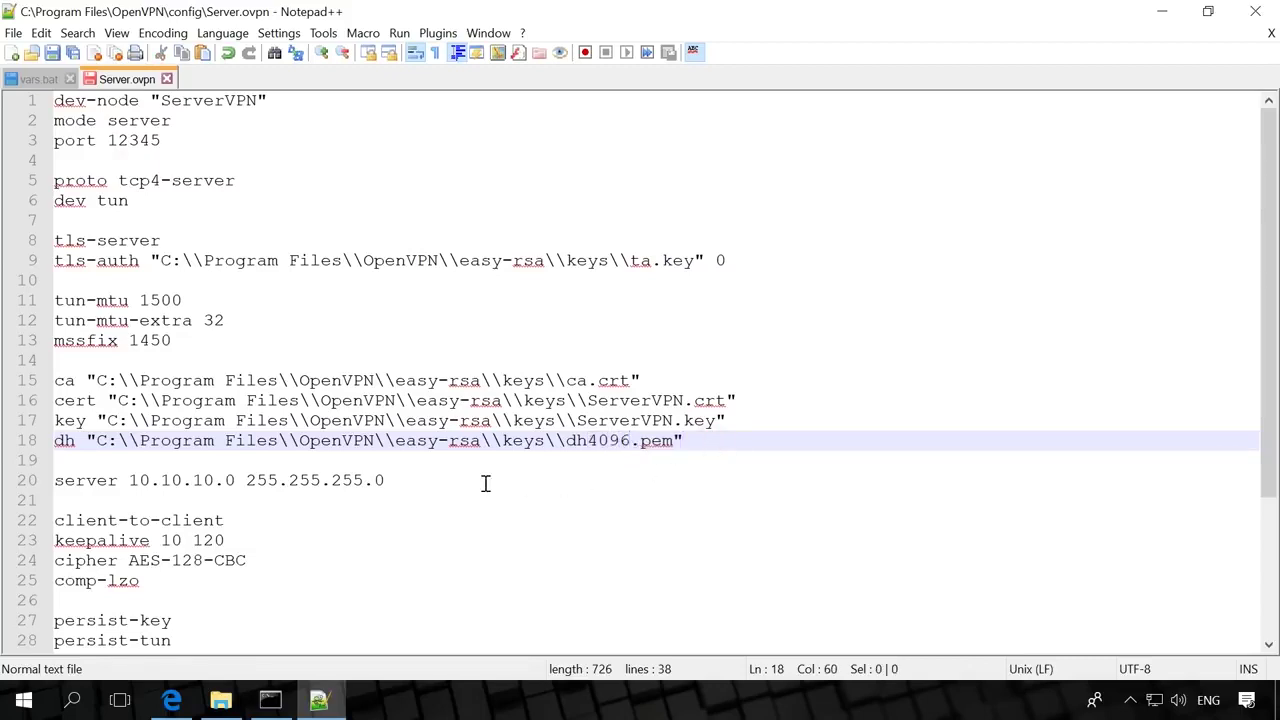
Review the server 10.10.10.0, client-to-client, keepalive, cipher AES-128-CBC and comp-lzo lines.
{"action": "left_click", "coordinate": [419, 479]}
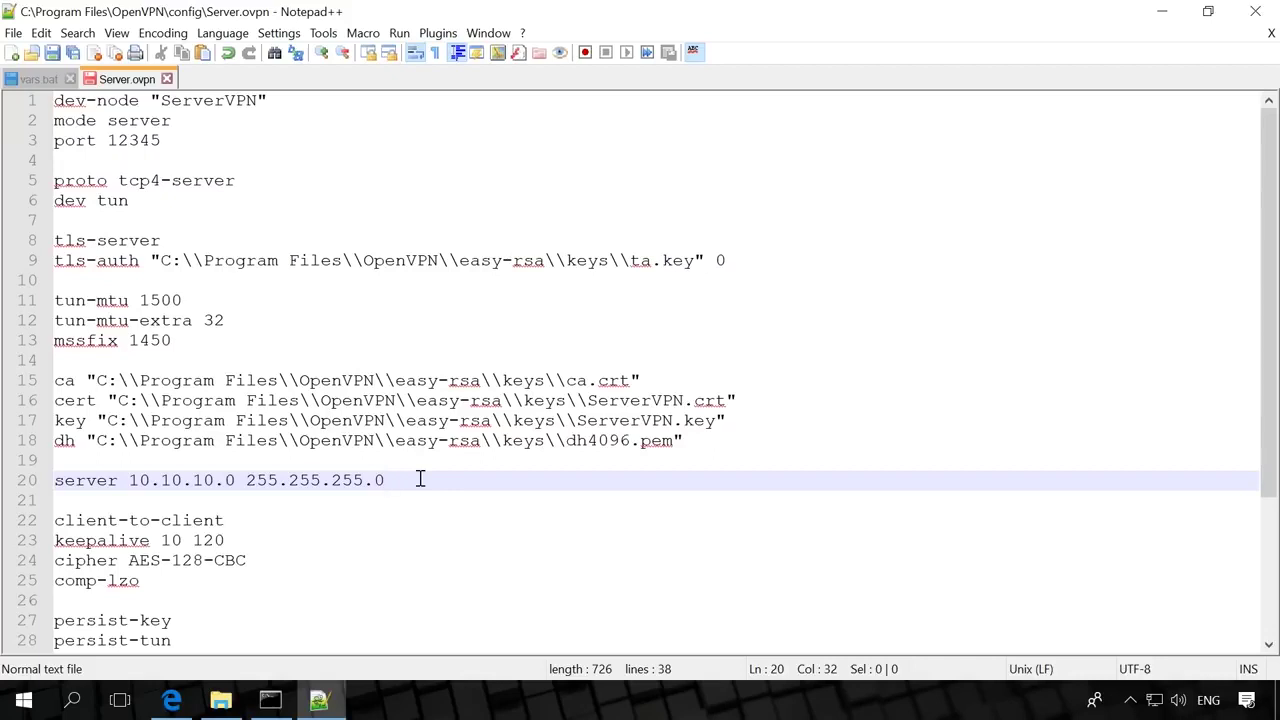
{"action": "left_click", "coordinate": [265, 520]}
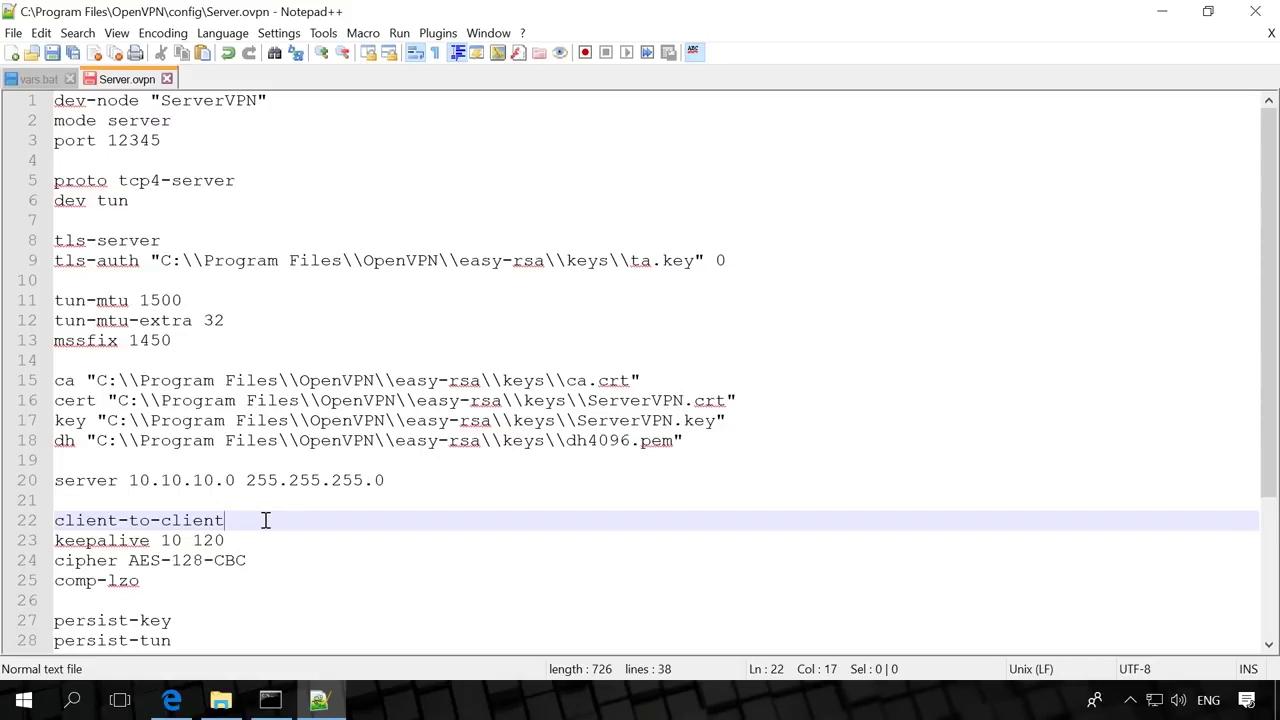
{"action": "left_click", "coordinate": [274, 537]}
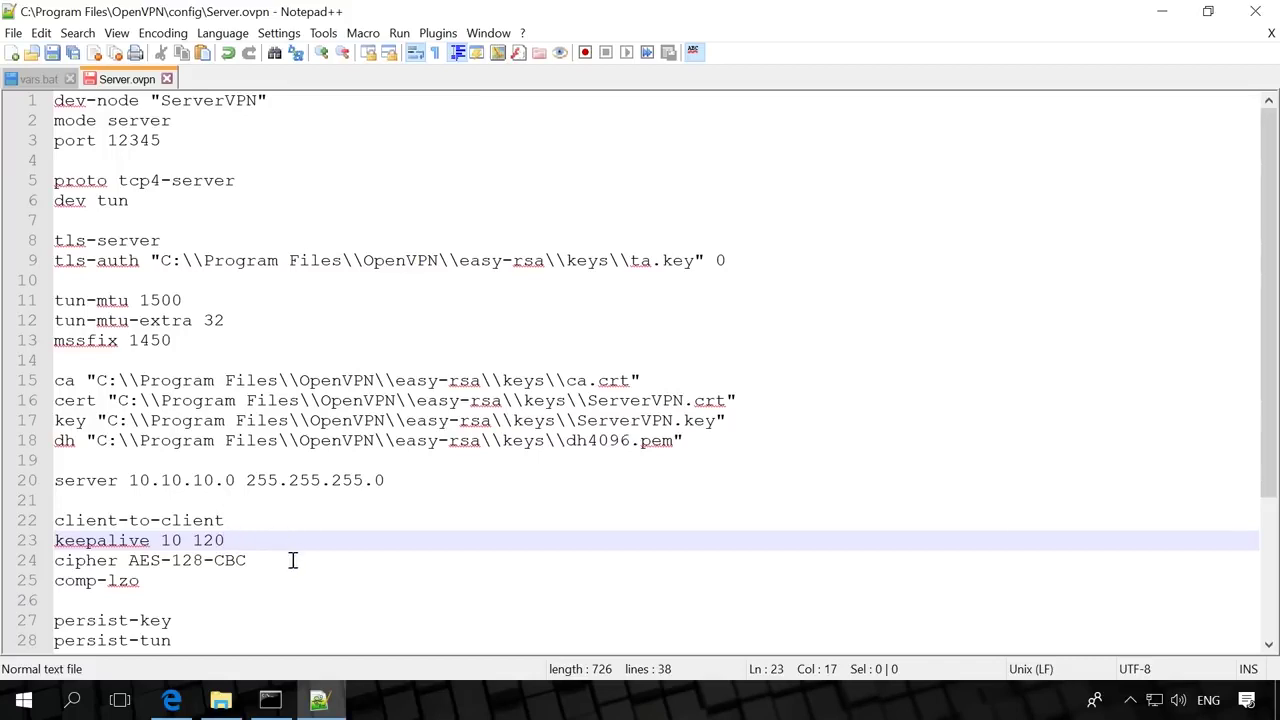
{"action": "left_click", "coordinate": [291, 560]}
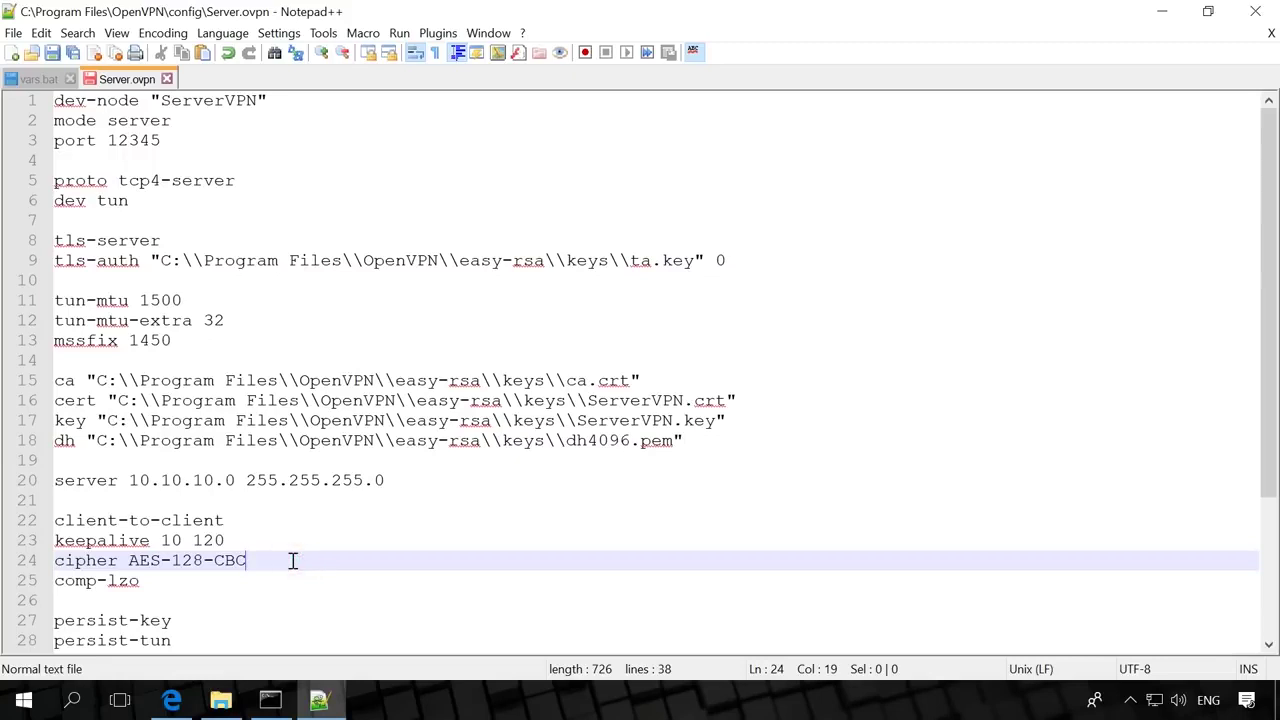
{"action": "left_click", "coordinate": [265, 578]}
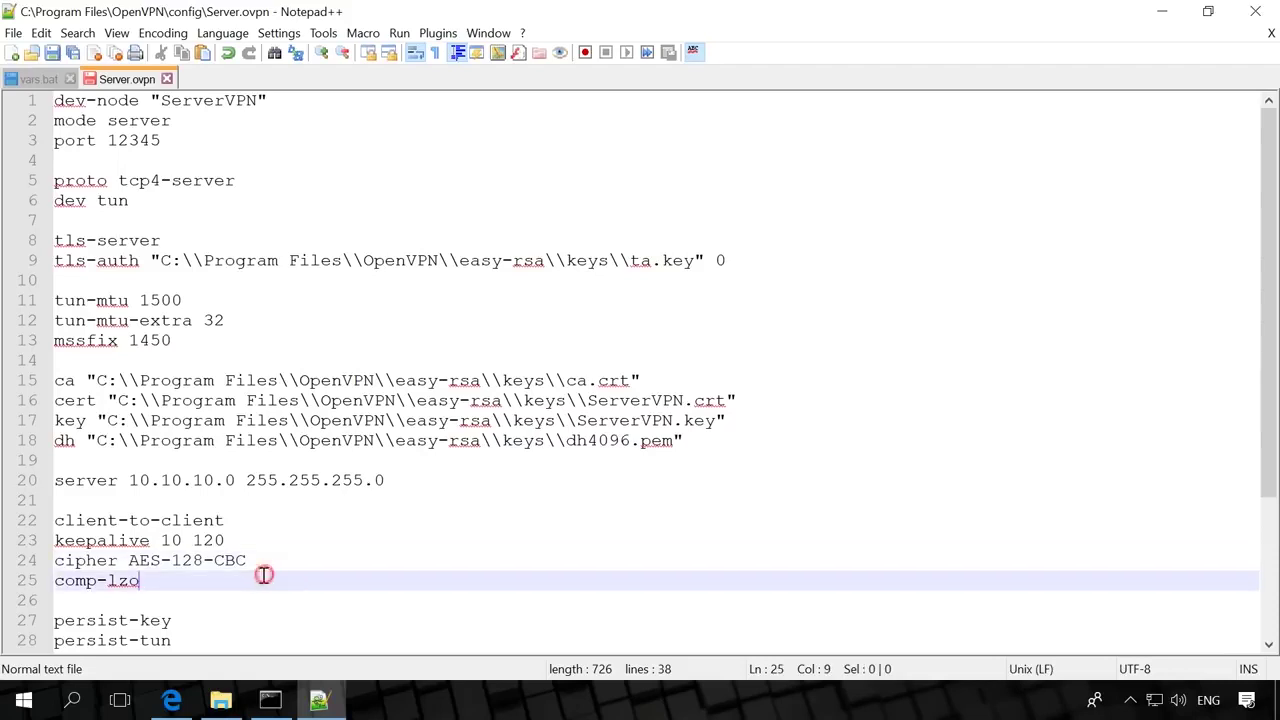
Check Server.ovpn from persist-key through route-delay 5, route-method exe and the 192.168.0.0 and 192.168.182.0 routes.
{"action": "scroll", "coordinate": [290, 572], "scroll_direction": "down", "scroll_amount": 4}
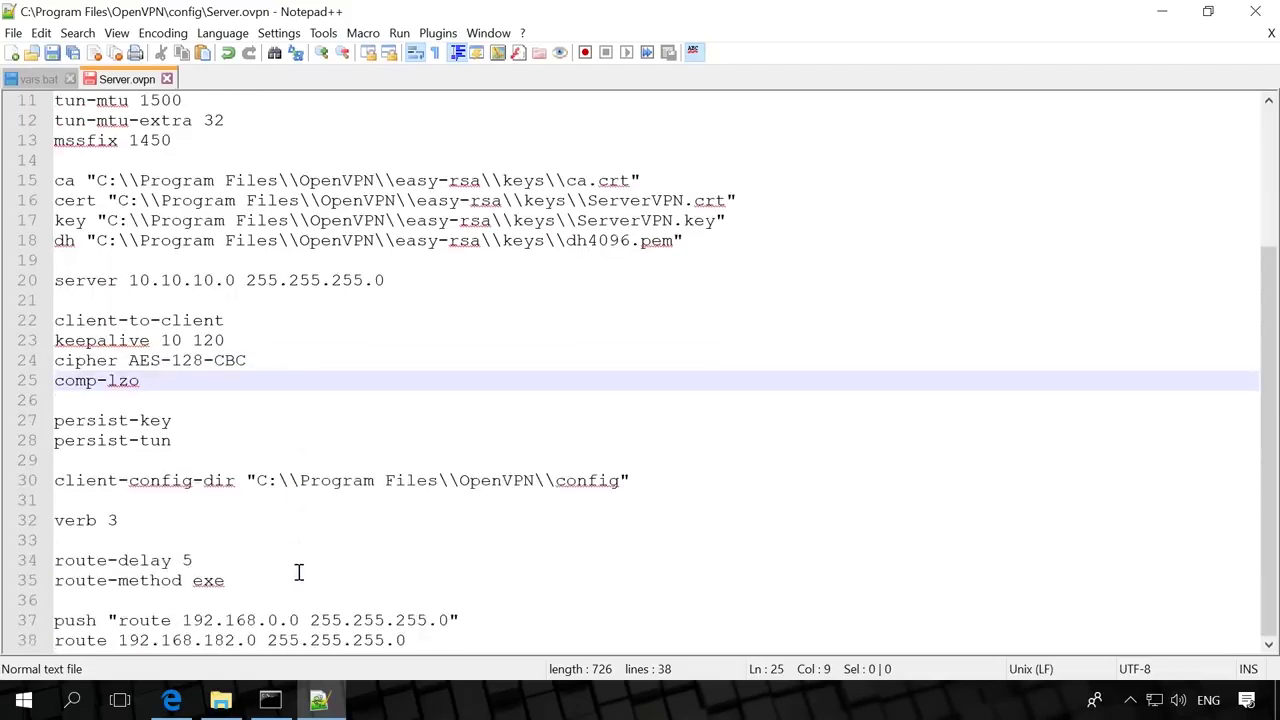
{"action": "left_click", "coordinate": [250, 419]}
{"action": "left_click", "coordinate": [249, 441]}
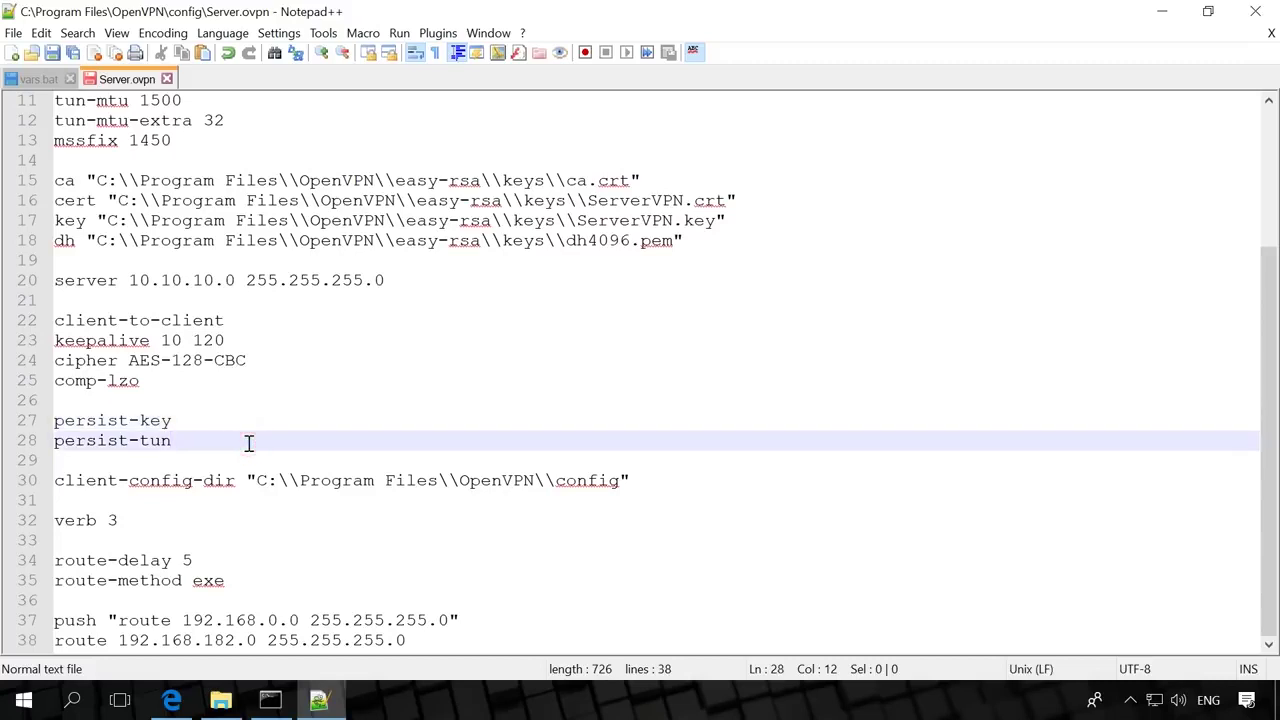
{"action": "left_click", "coordinate": [646, 480]}
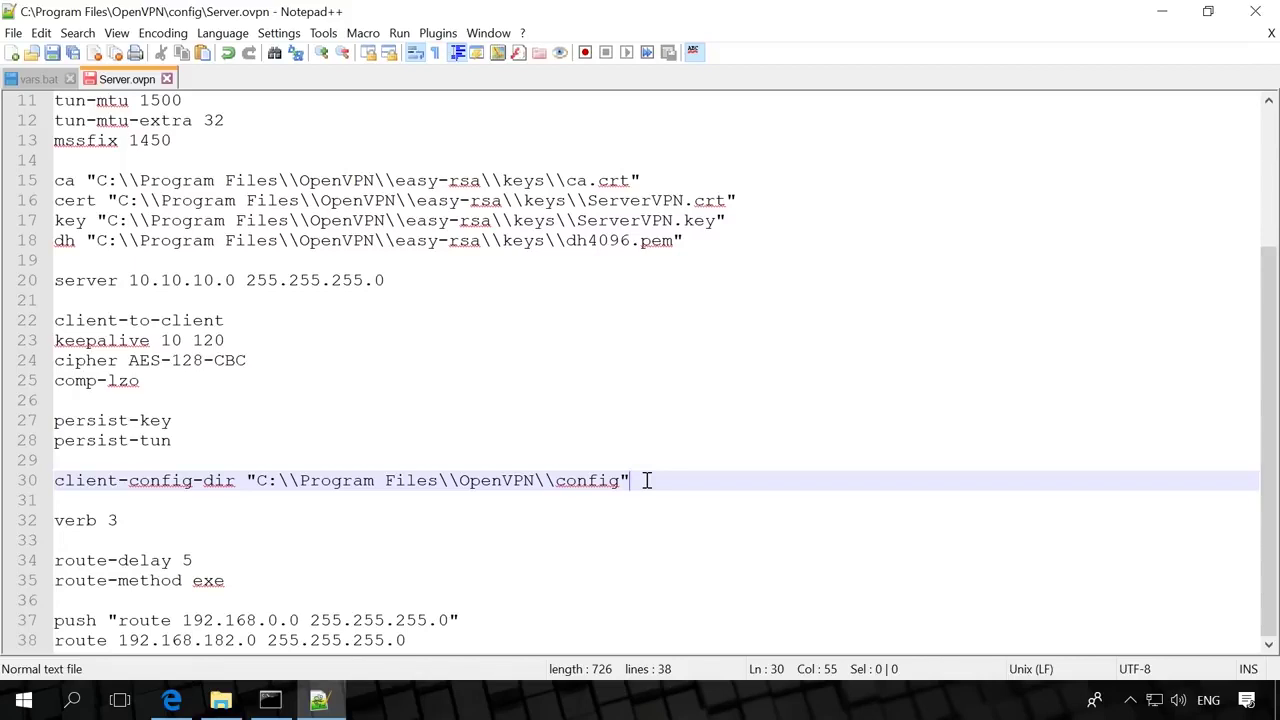
{"action": "left_click", "coordinate": [165, 516]}
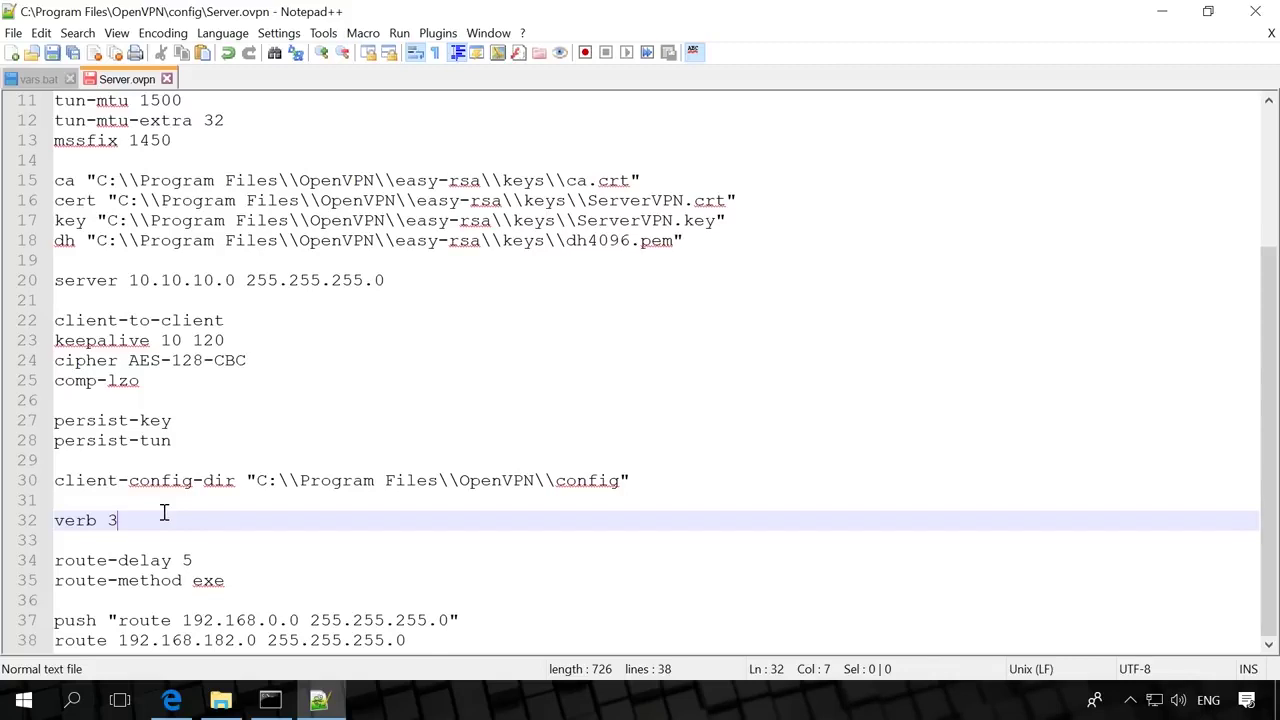
{"action": "left_click", "coordinate": [230, 558]}
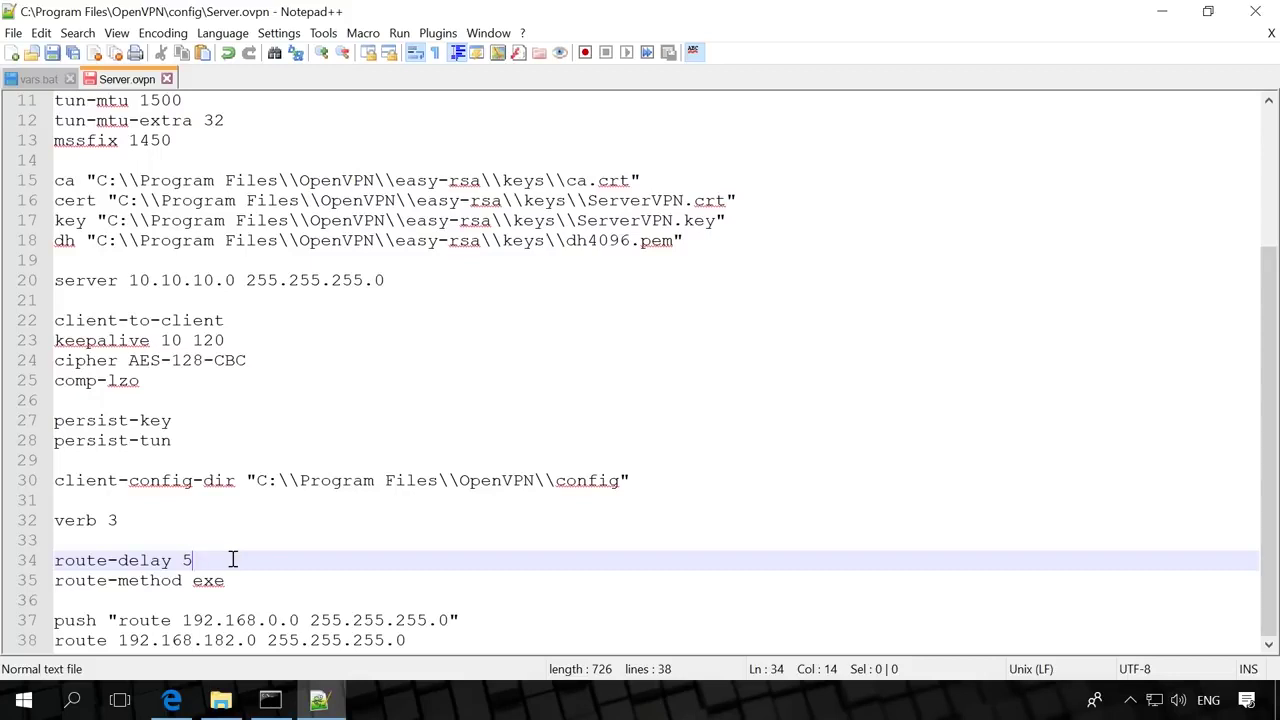
{"action": "left_click", "coordinate": [260, 578]}
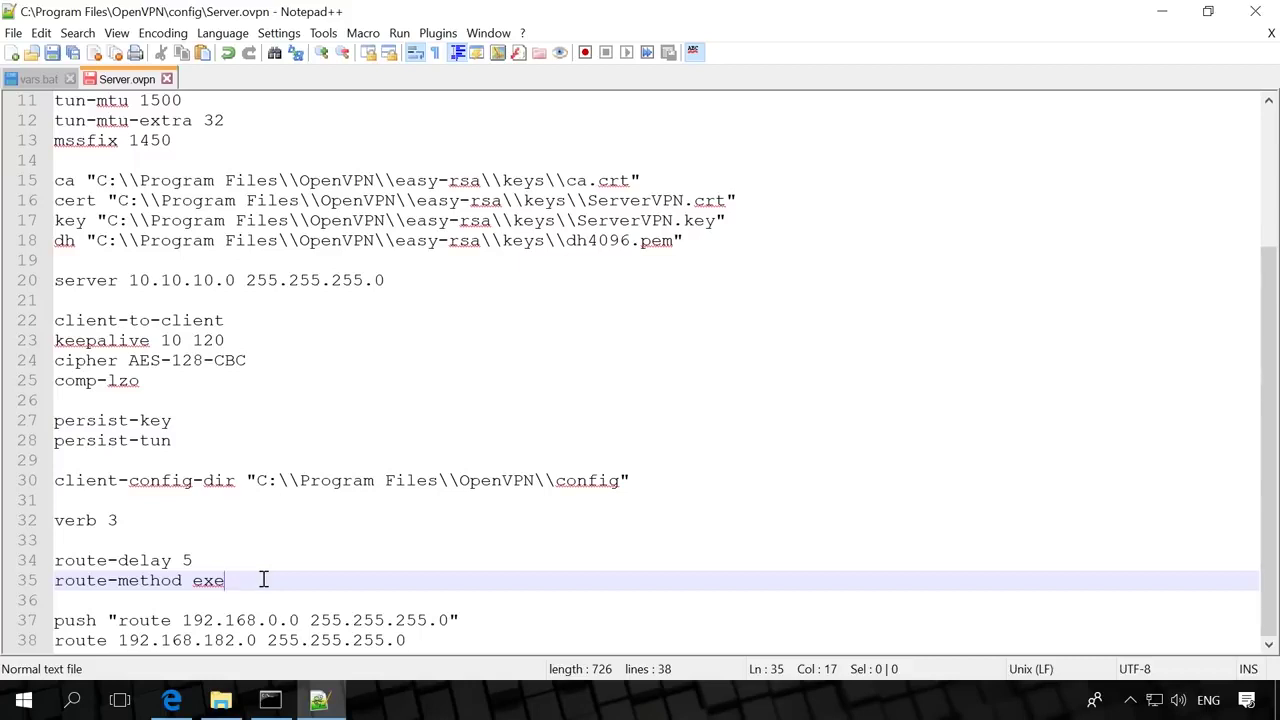
{"action": "left_click", "coordinate": [469, 612]}
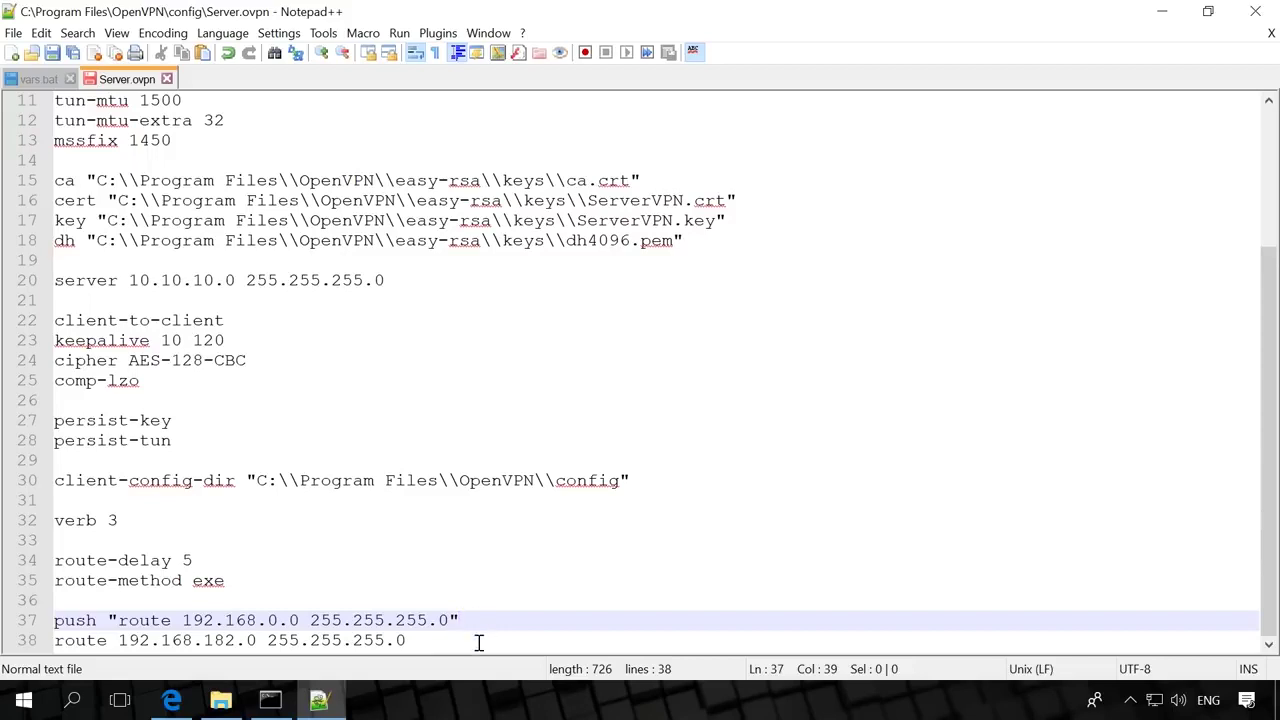
{"action": "left_click", "coordinate": [478, 642]}
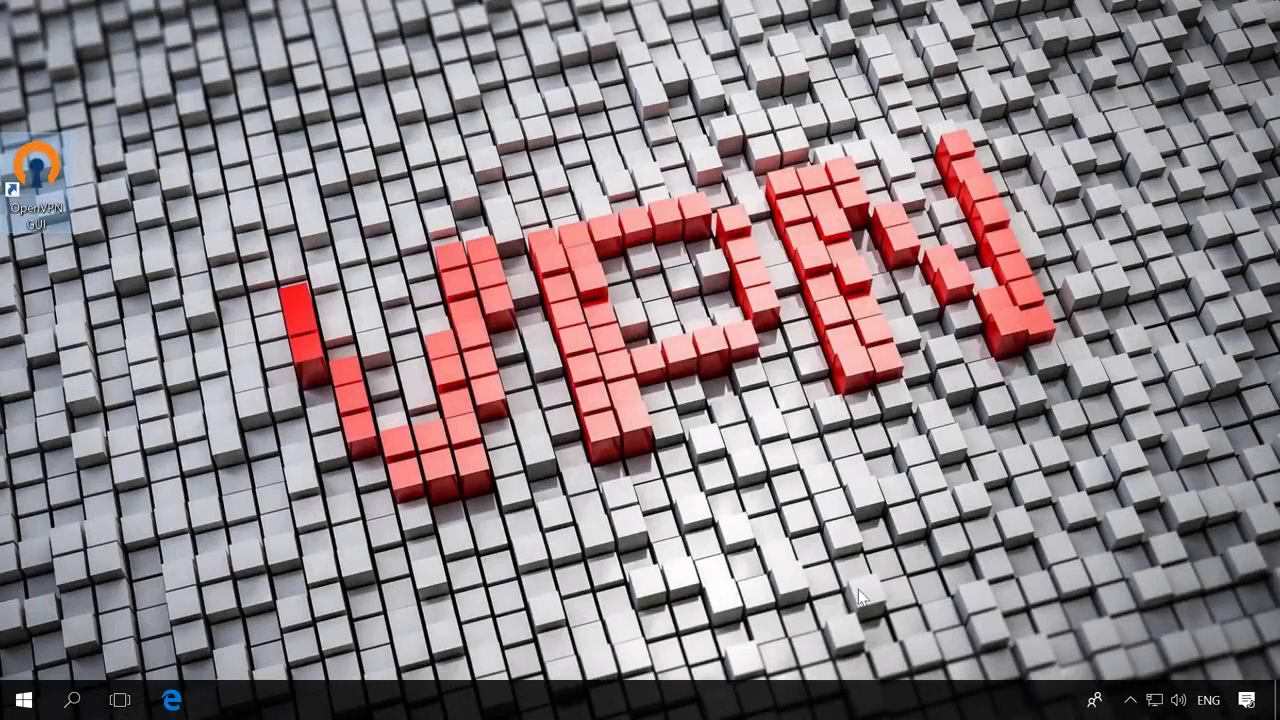
Pin the OpenVPN GUI icon to the visible taskbar tray and connect the server tunnel.
{"action": "left_click", "coordinate": [1131, 702]}
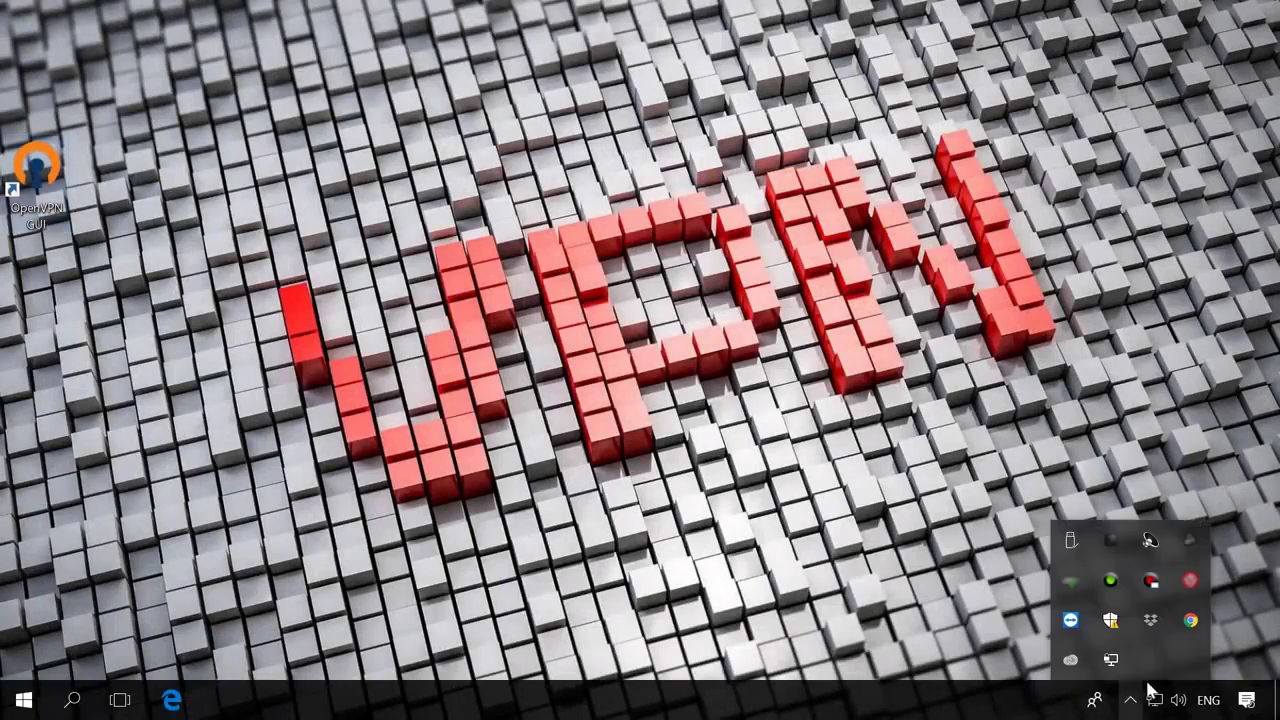
{"action": "left_click_drag", "start_coordinate": [1110, 662], "coordinate": [1131, 701]}
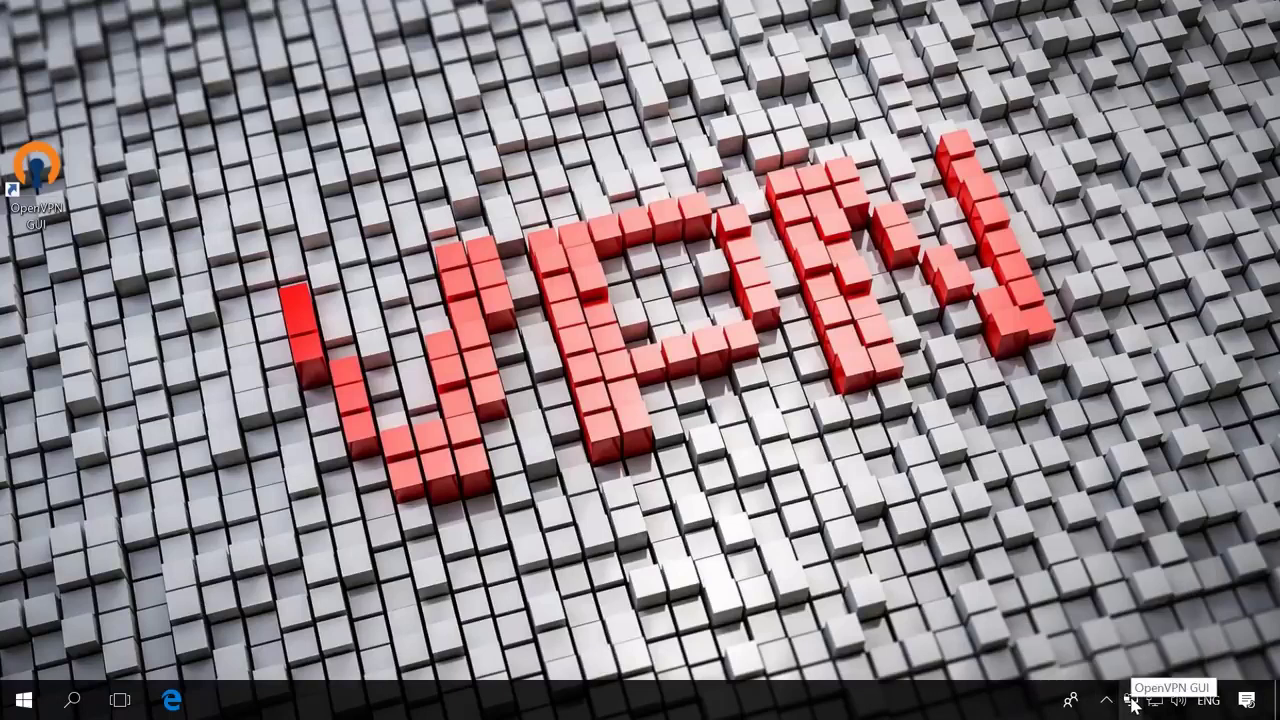
{"action": "right_click", "coordinate": [1131, 703]}
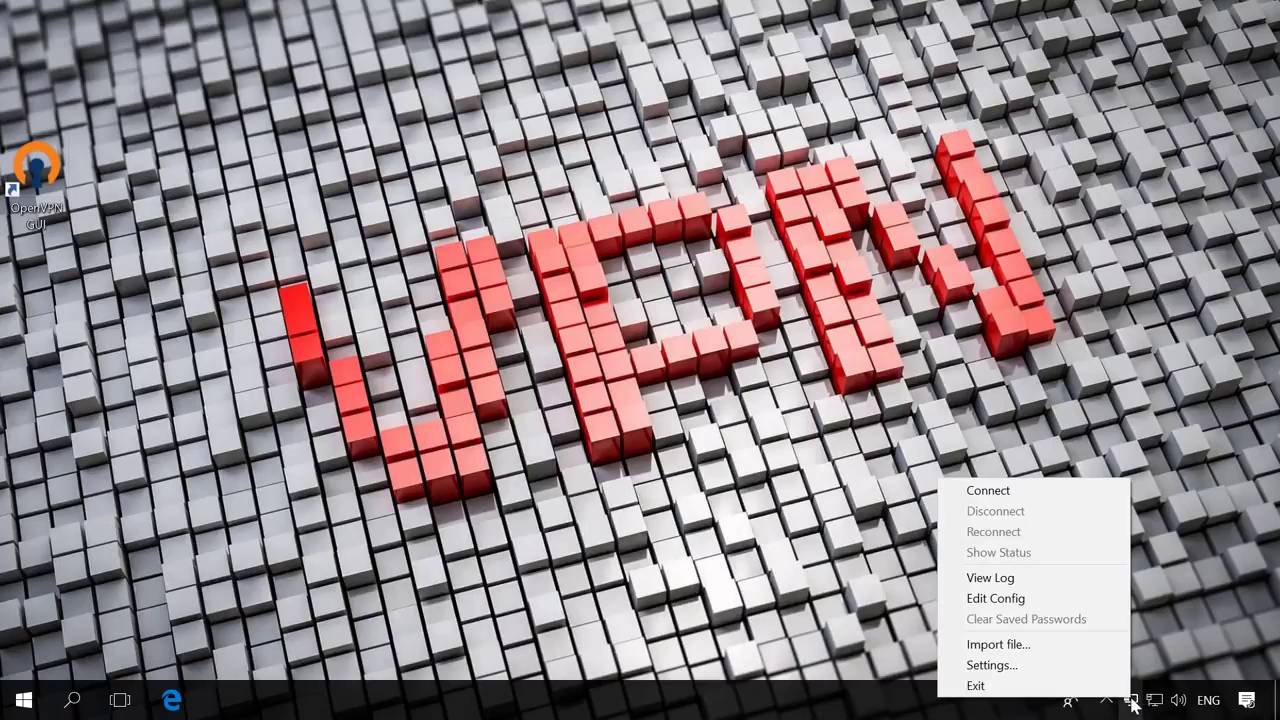
{"action": "left_click", "coordinate": [988, 491]}
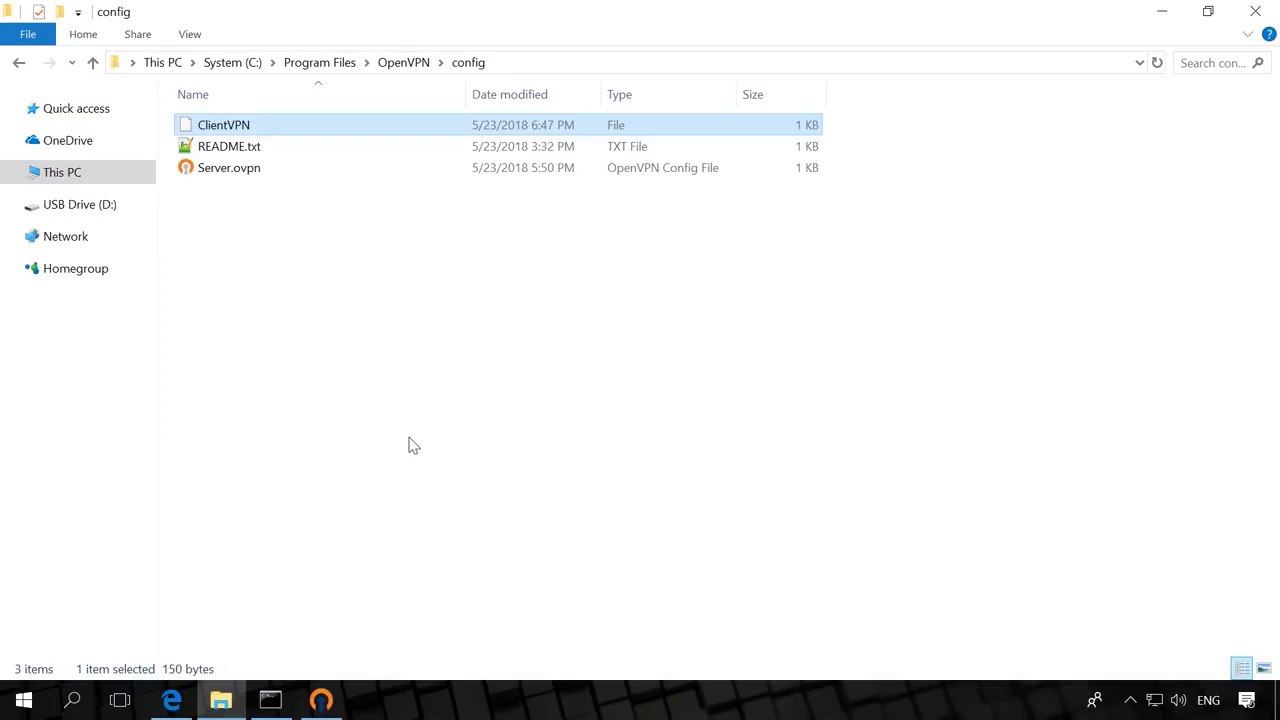
Open ClientVPN in Notepad++ and check its ifconfig-push 10.10.10.5 10.10.10.6 and iroute 192.168.182.0 lines.
{"action": "right_click", "coordinate": [266, 130]}
{"action": "left_click", "coordinate": [305, 186]}
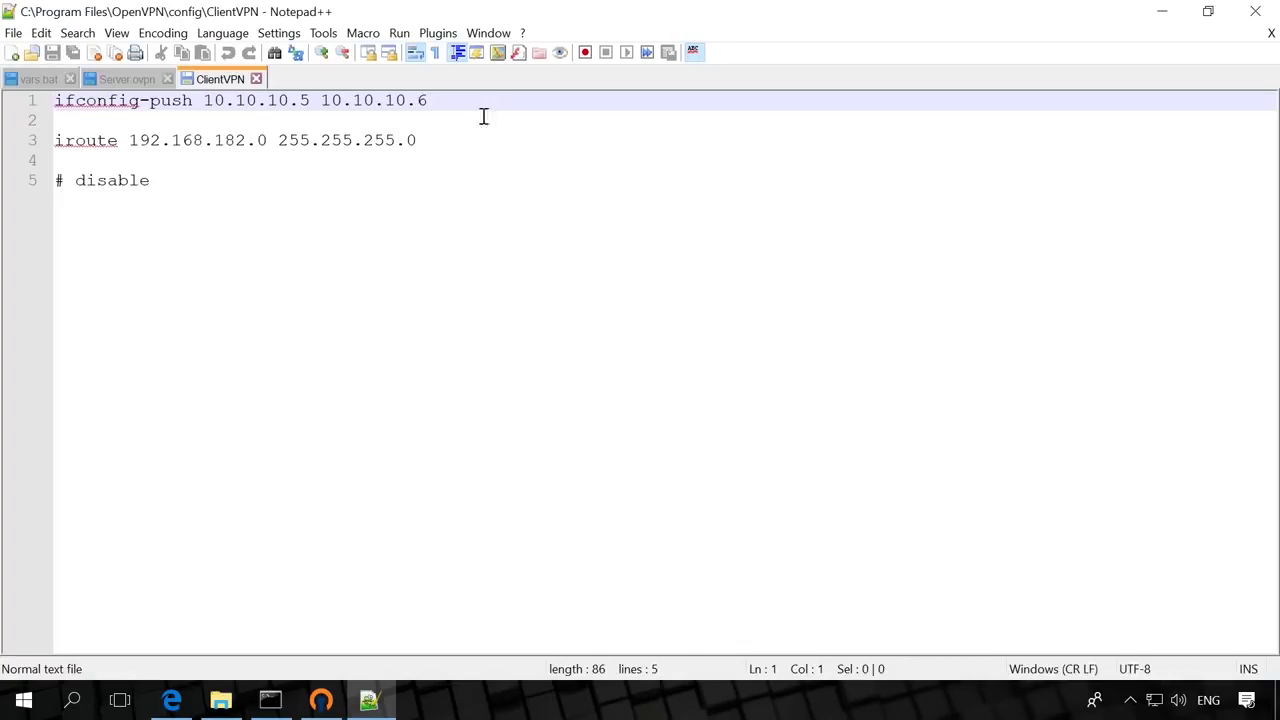
{"action": "left_click", "coordinate": [466, 104]}
{"action": "left_click", "coordinate": [467, 135]}
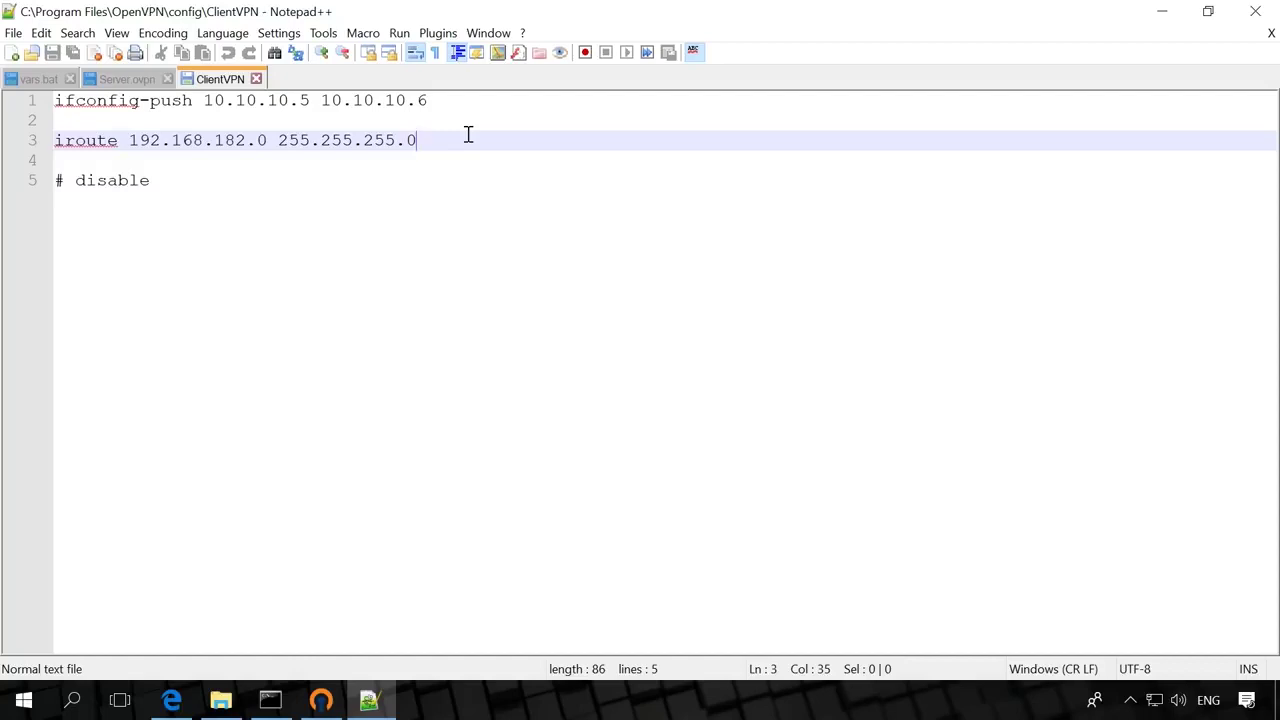
{"action": "left_click", "coordinate": [215, 183]}
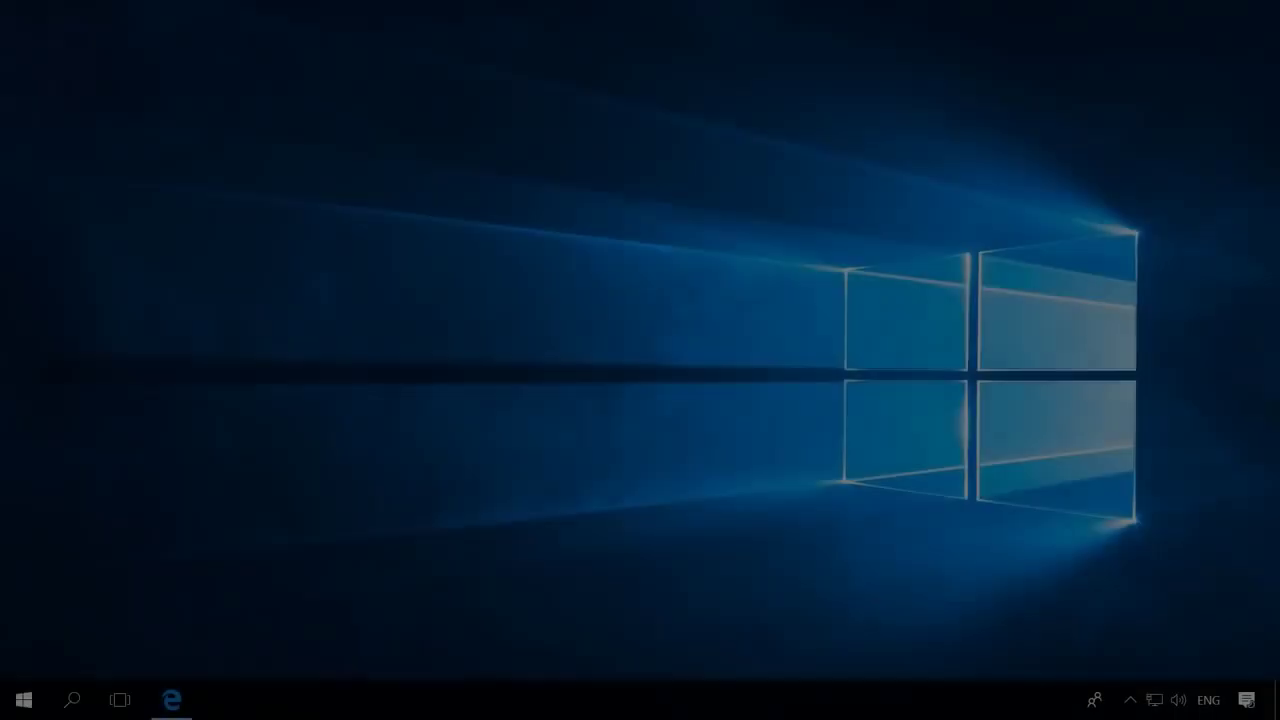
Install OpenVPN 2.4.4-I601 with default options, skipping the readme at the finish.
{"action": "key", "text": "Return"}
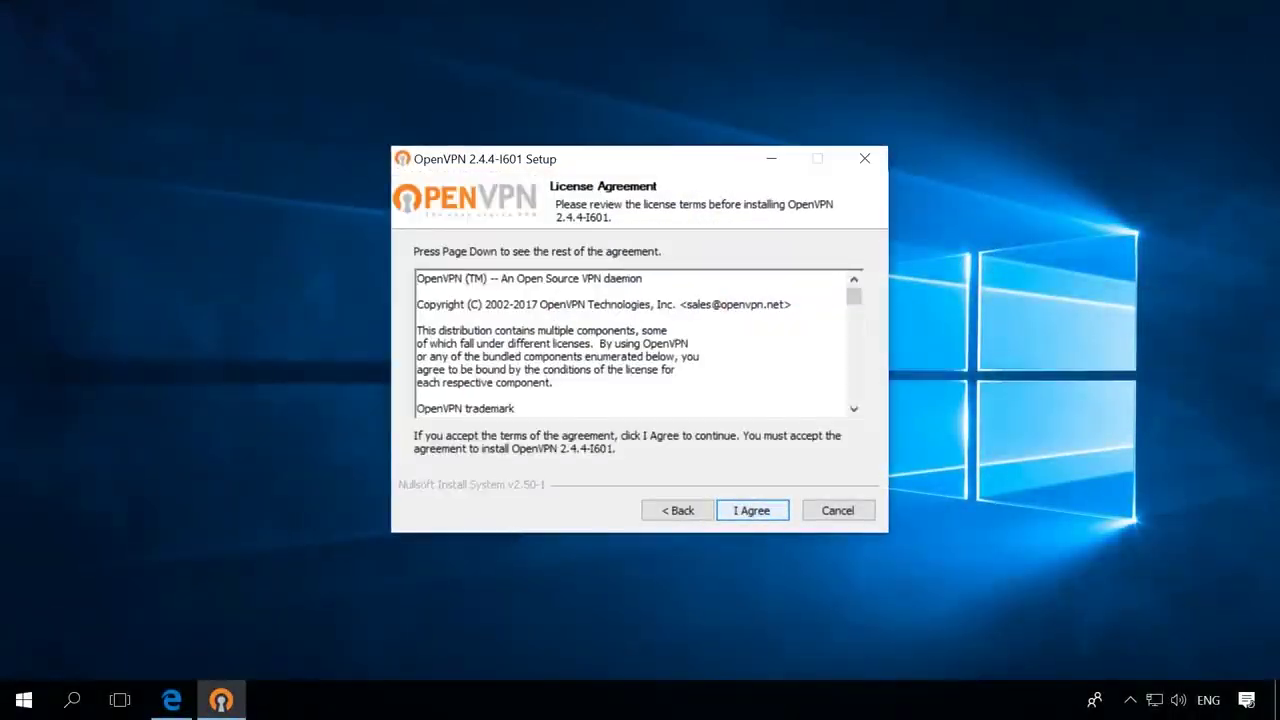
{"action": "key", "text": "Return"}
{"action": "key", "text": "Return"}
{"action": "key", "text": "Return"}
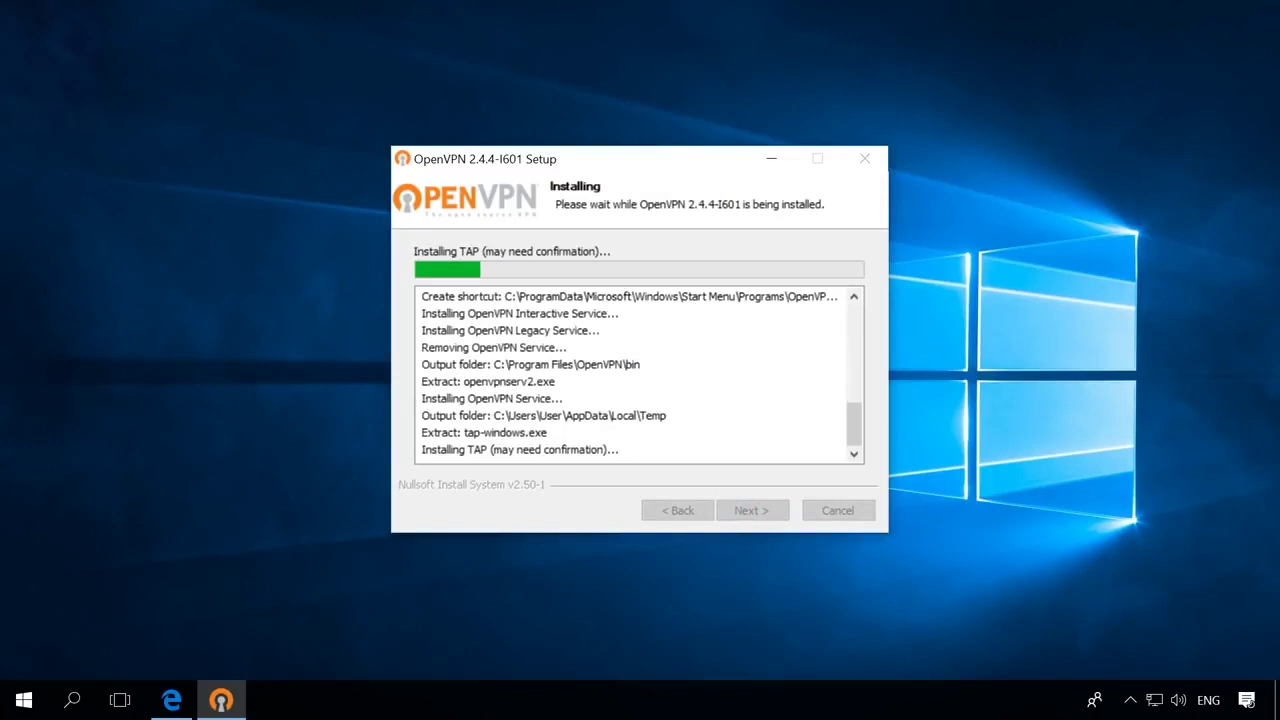
{"action": "key", "text": "Return"}
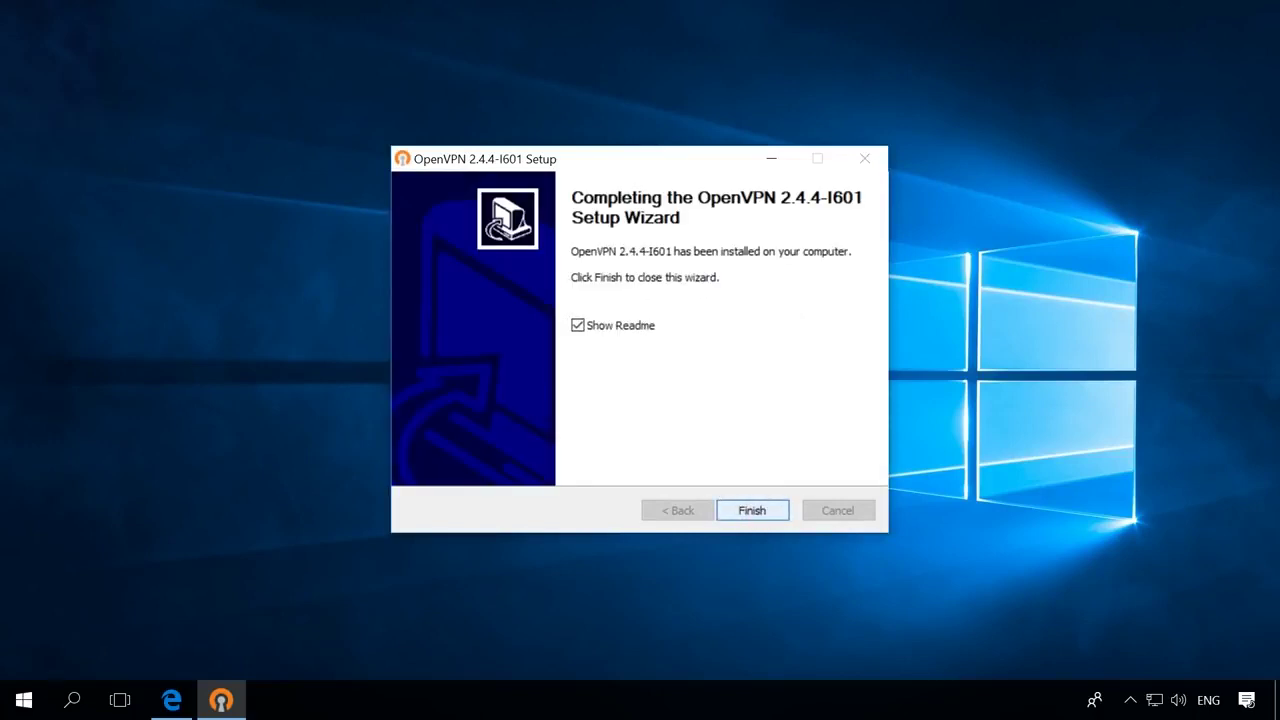
{"action": "left_click", "coordinate": [578, 325]}
{"action": "key", "text": "Return"}
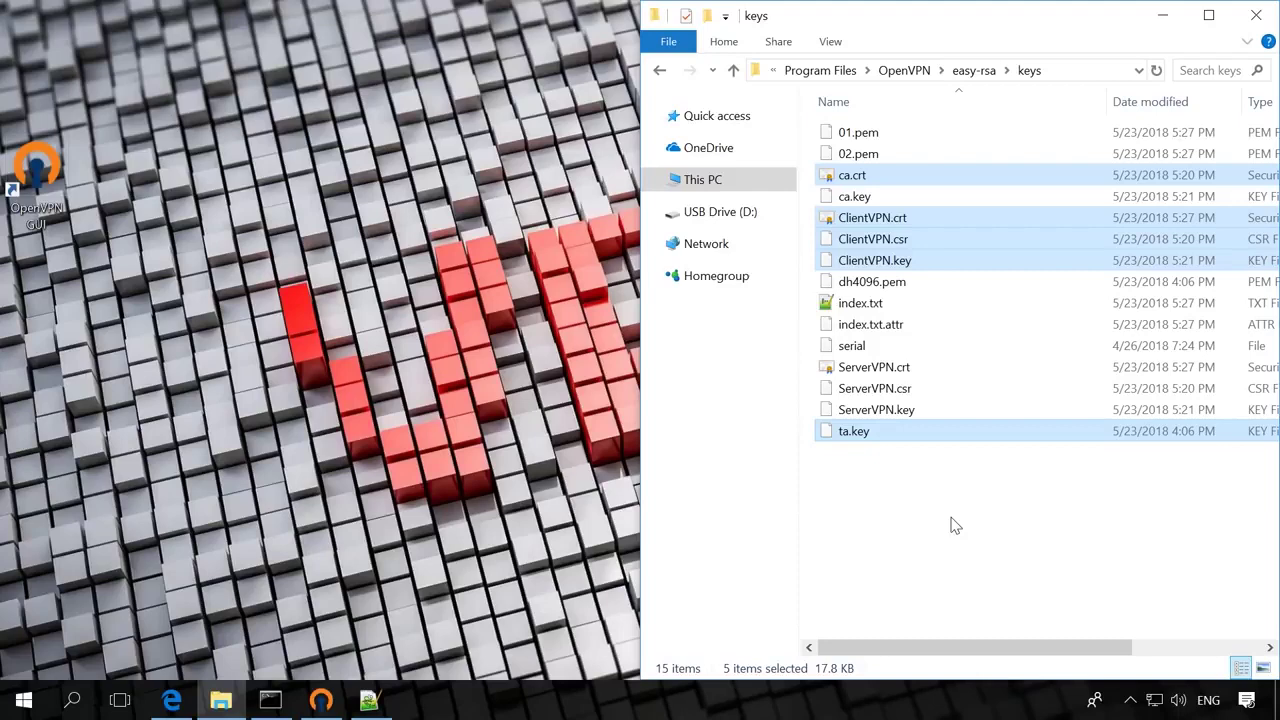
Copy ca.crt, ClientVPN.crt, ClientVPN.csr, ClientVPN.key and ta.key onto USB Drive (D:).
{"action": "right_click", "coordinate": [966, 222]}
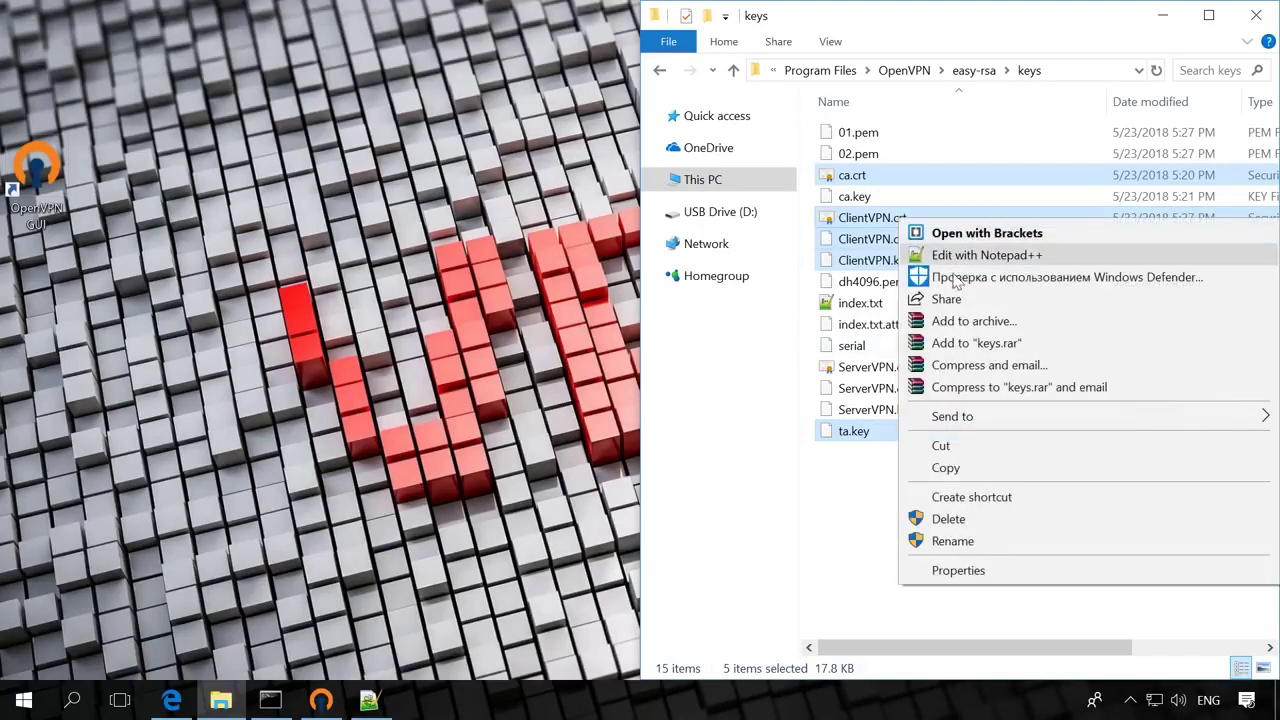
{"action": "left_click", "coordinate": [945, 467]}
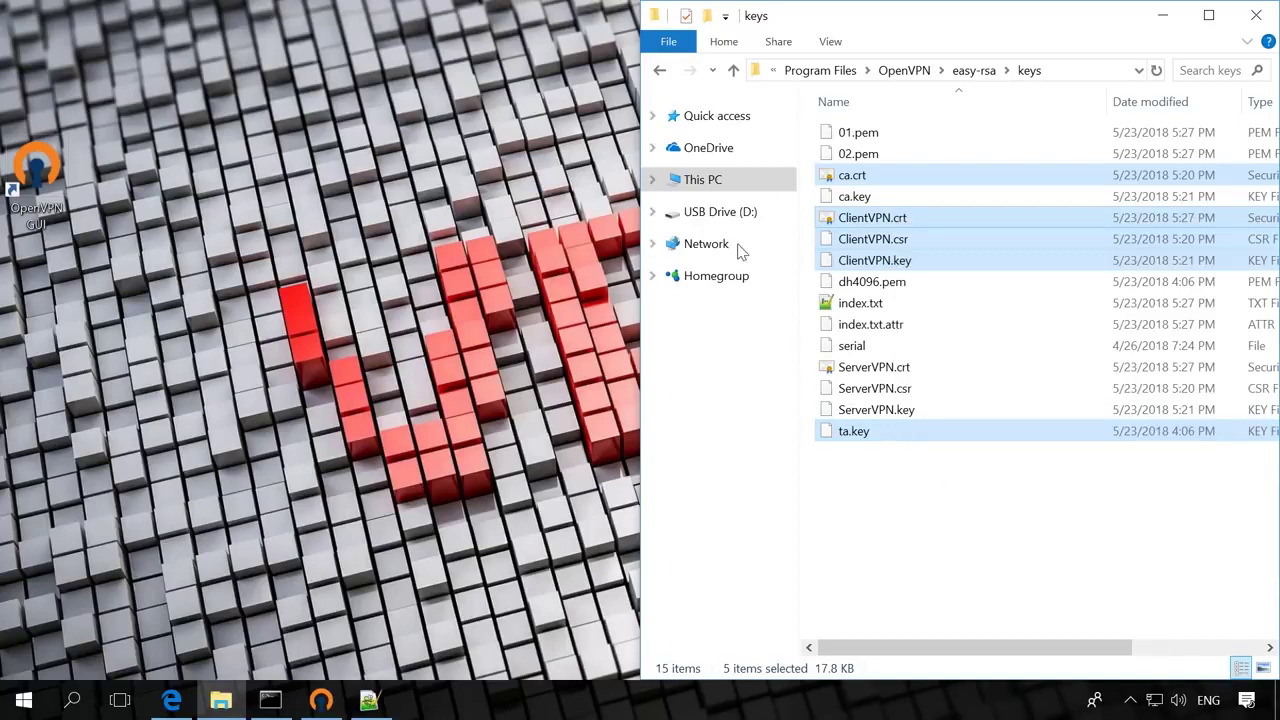
{"action": "left_click", "coordinate": [718, 211]}
{"action": "right_click", "coordinate": [1052, 353]}
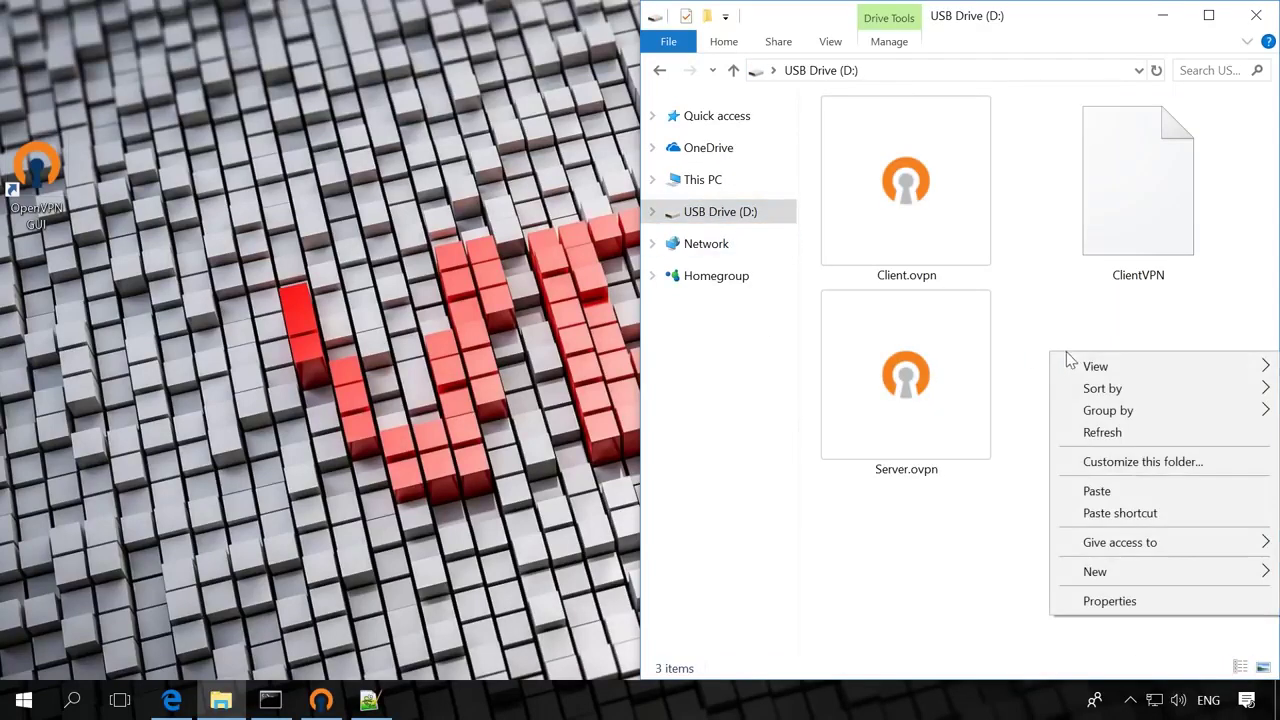
{"action": "left_click", "coordinate": [1099, 496]}
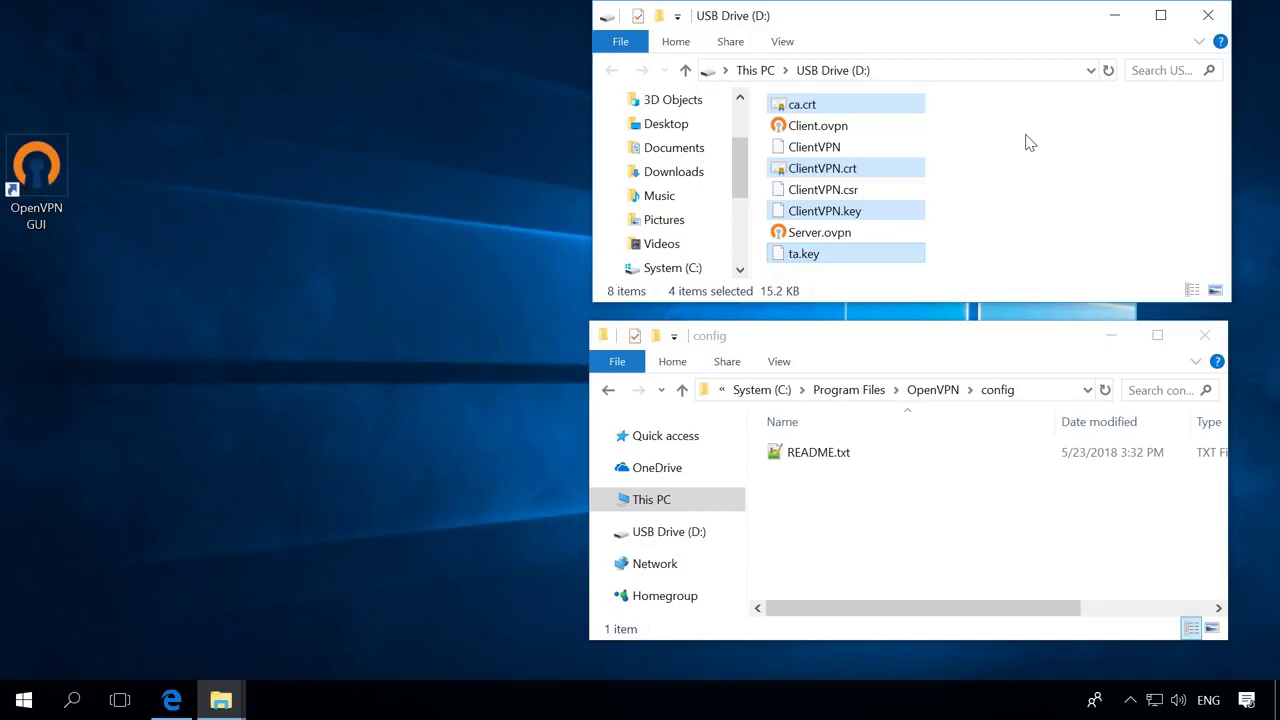
Copy ca.crt, ClientVPN.crt, ClientVPN.key and ta.key into the OpenVPN config folder, granting administrator permission.
{"action": "right_click", "coordinate": [872, 108]}
{"action": "left_click", "coordinate": [912, 357]}
{"action": "right_click", "coordinate": [907, 505]}
{"action": "left_click", "coordinate": [955, 356]}
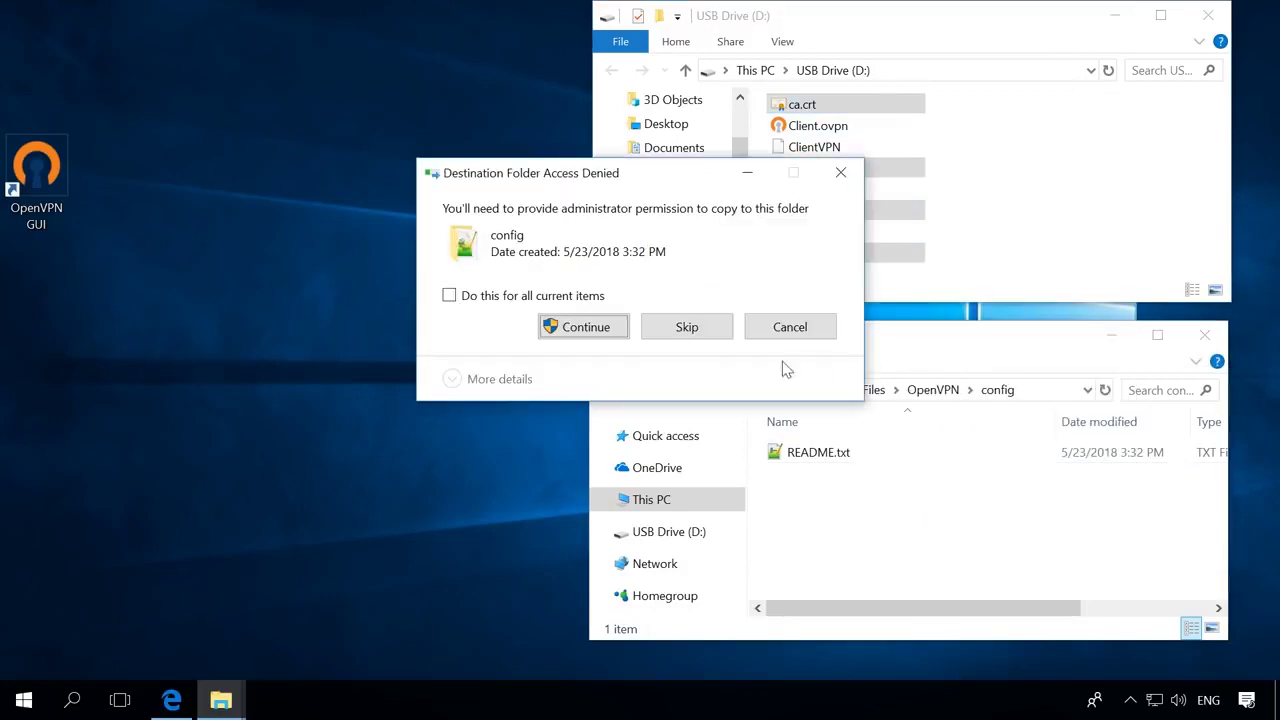
{"action": "left_click", "coordinate": [586, 328]}
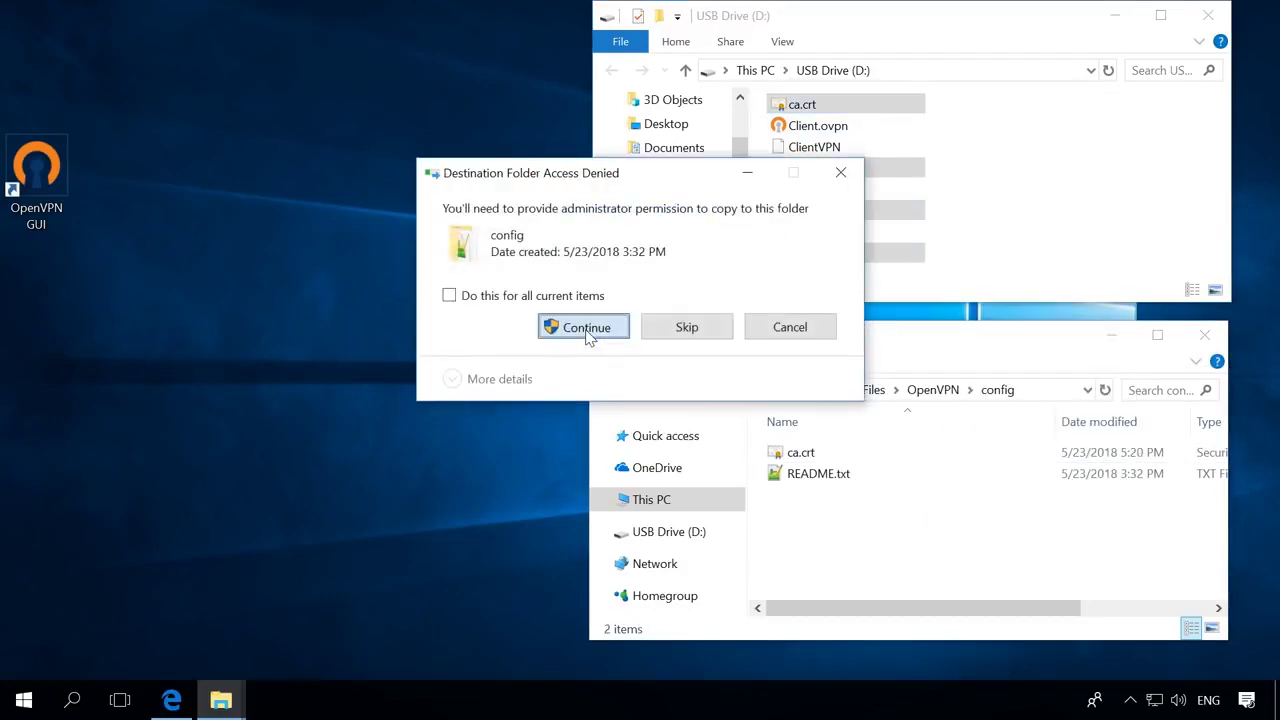
{"action": "left_click", "coordinate": [585, 328]}
{"action": "left_click", "coordinate": [572, 297]}
{"action": "left_click", "coordinate": [586, 327]}
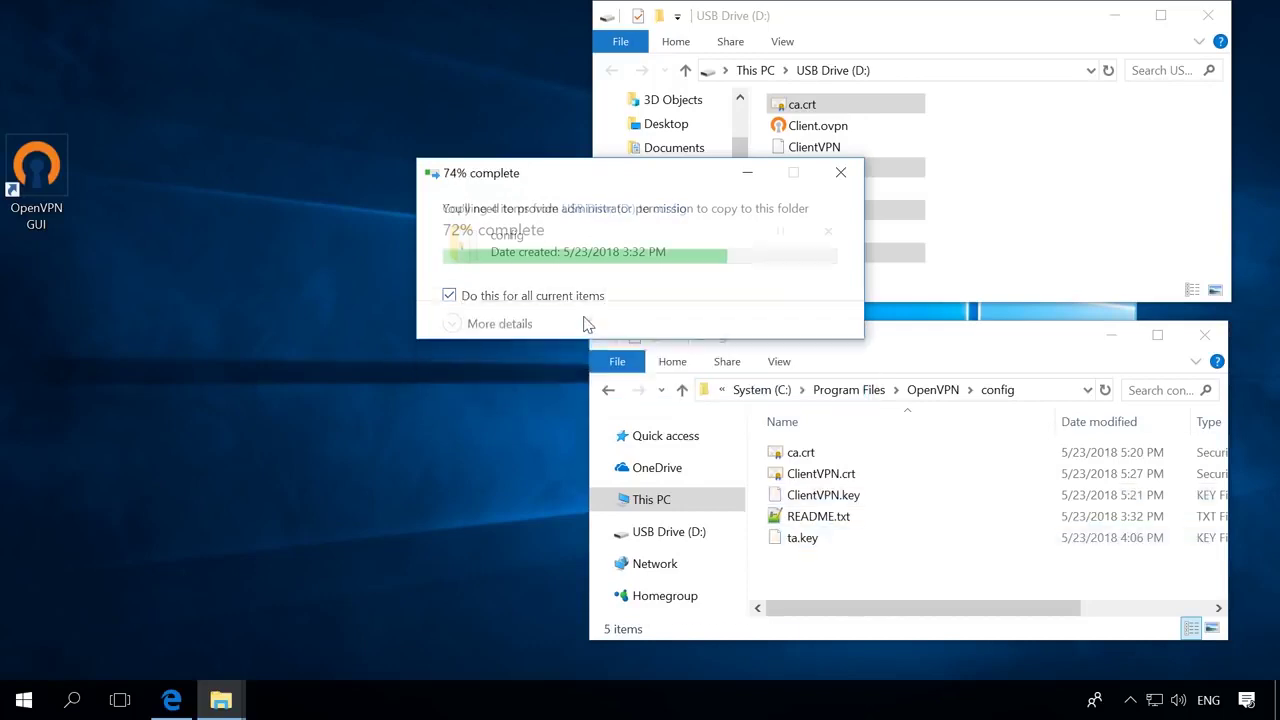
{"action": "left_click", "coordinate": [870, 566]}
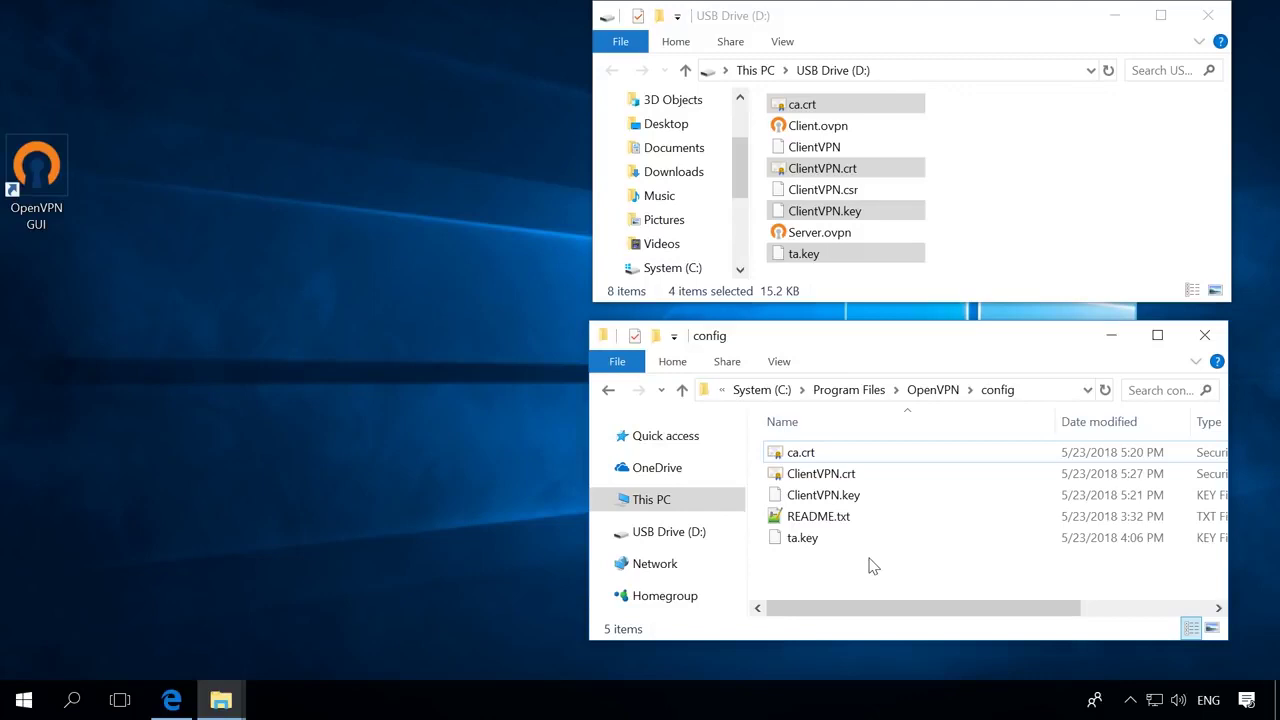
Copy Client.ovpn from the USB drive into the config folder with administrator permission.
{"action": "left_click", "coordinate": [836, 128]}
{"action": "right_click", "coordinate": [836, 128]}
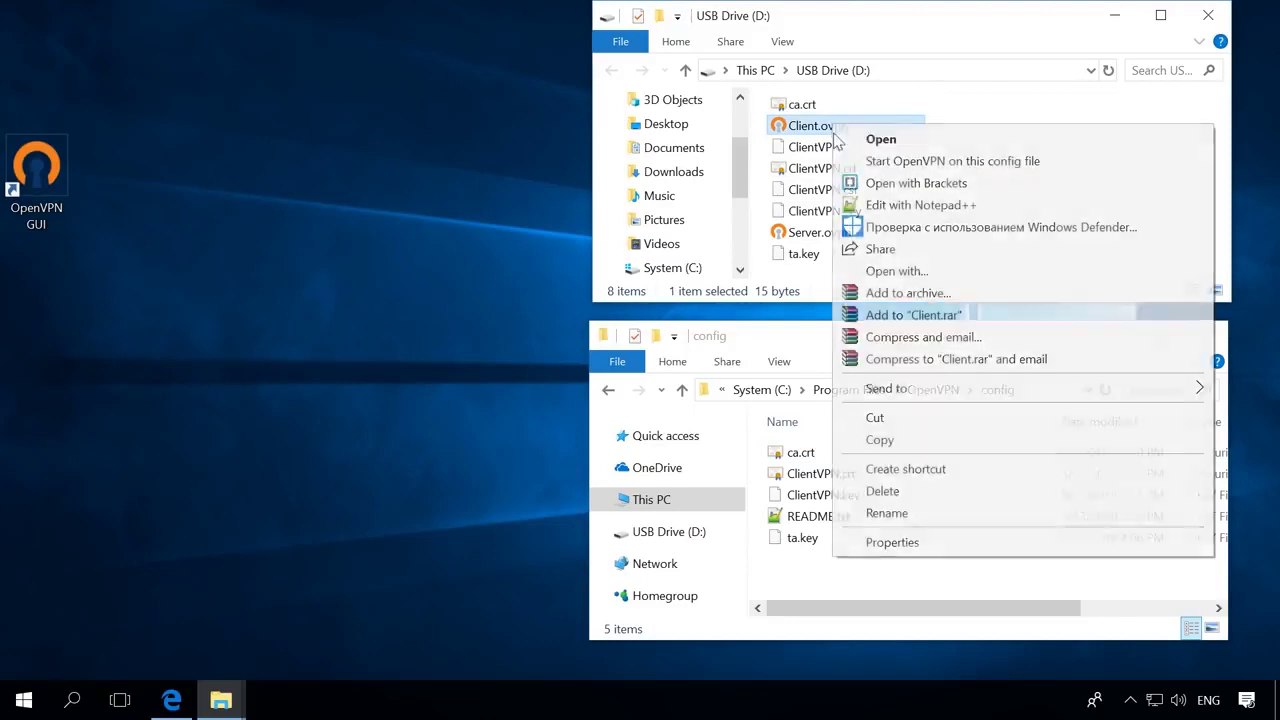
{"action": "left_click", "coordinate": [880, 440]}
{"action": "right_click", "coordinate": [844, 572]}
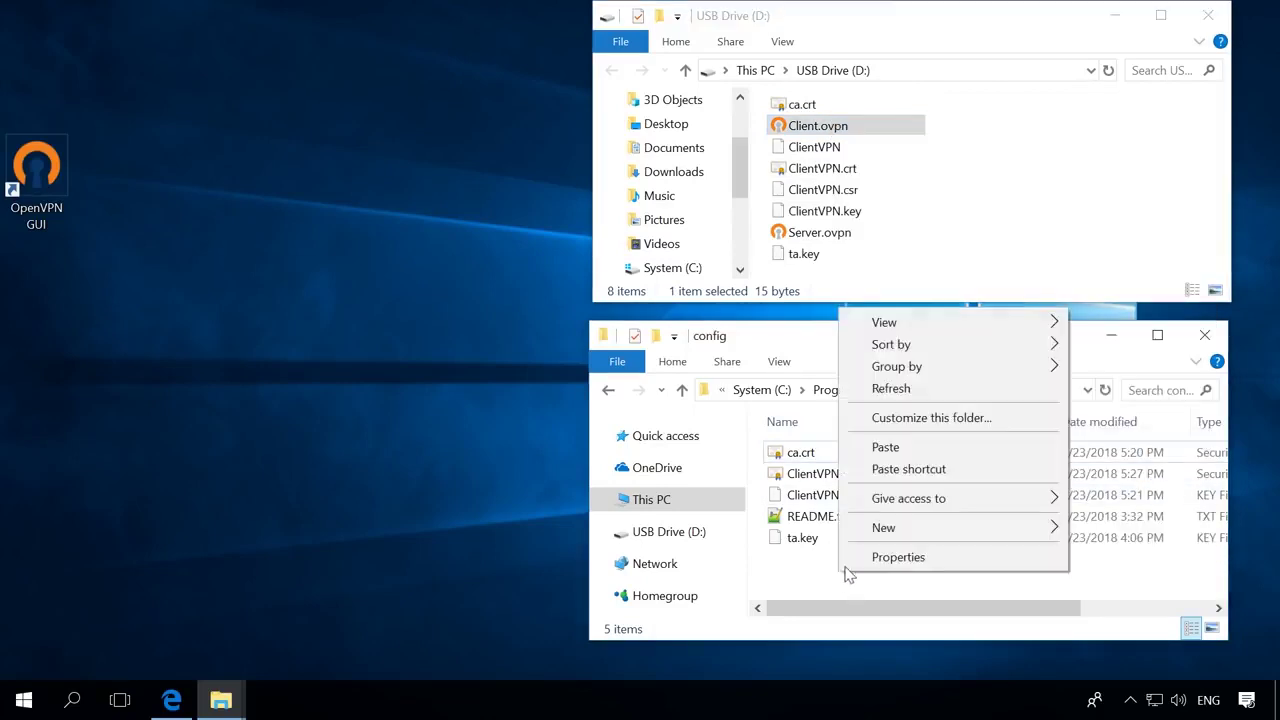
{"action": "left_click", "coordinate": [889, 449]}
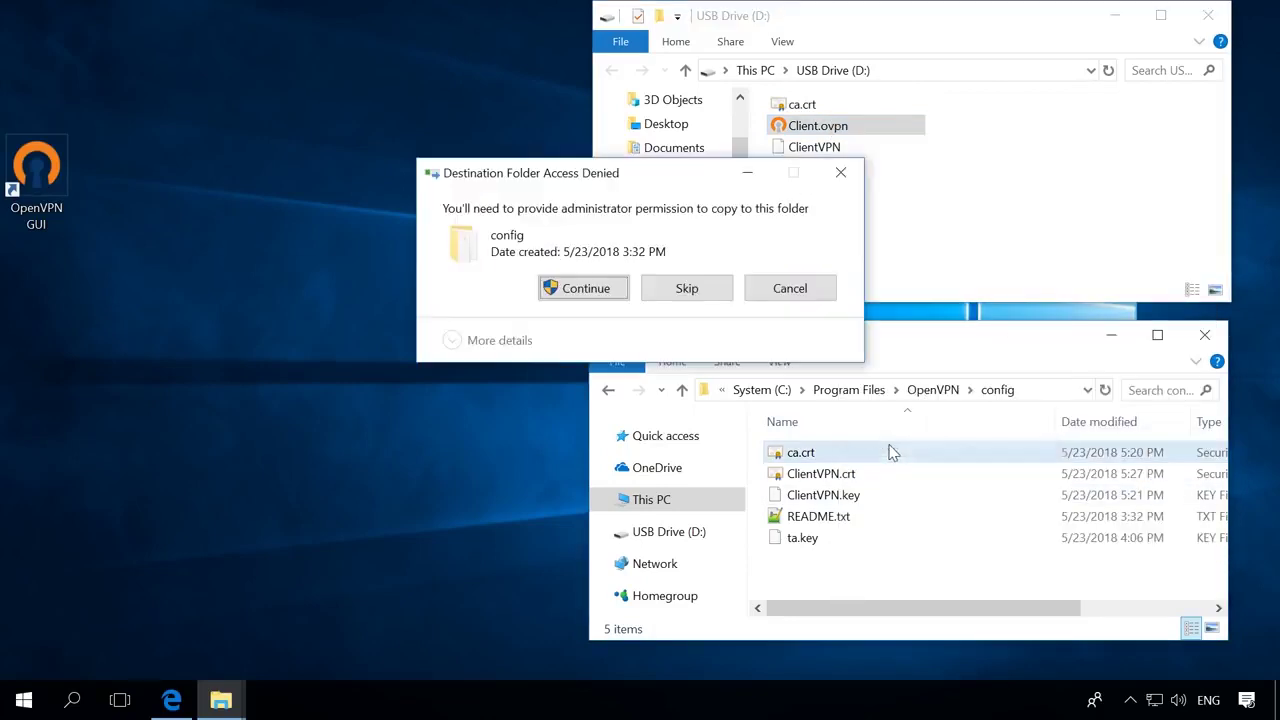
{"action": "left_click", "coordinate": [585, 291]}
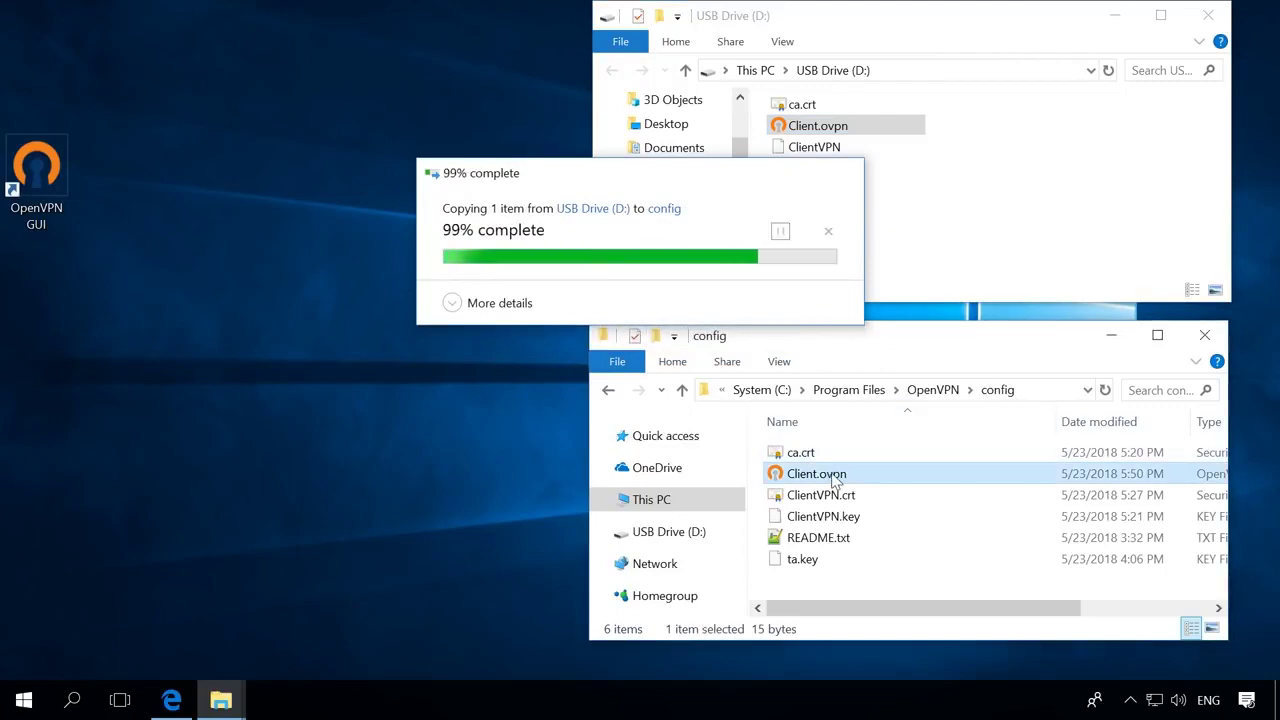
Open Client.ovpn in Notepad++ and review its client, port 12345, proto tcp4-client, dev tun and tls-auth lines.
{"action": "right_click", "coordinate": [832, 477]}
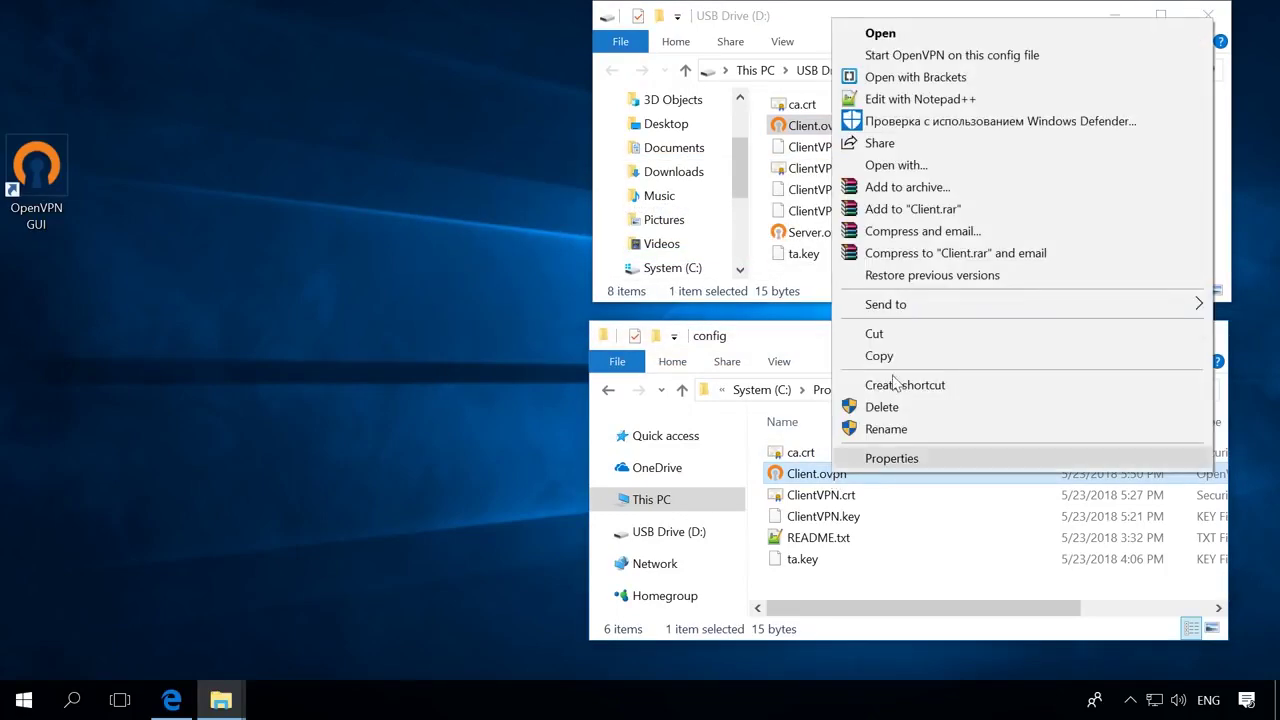
{"action": "left_click", "coordinate": [908, 99]}
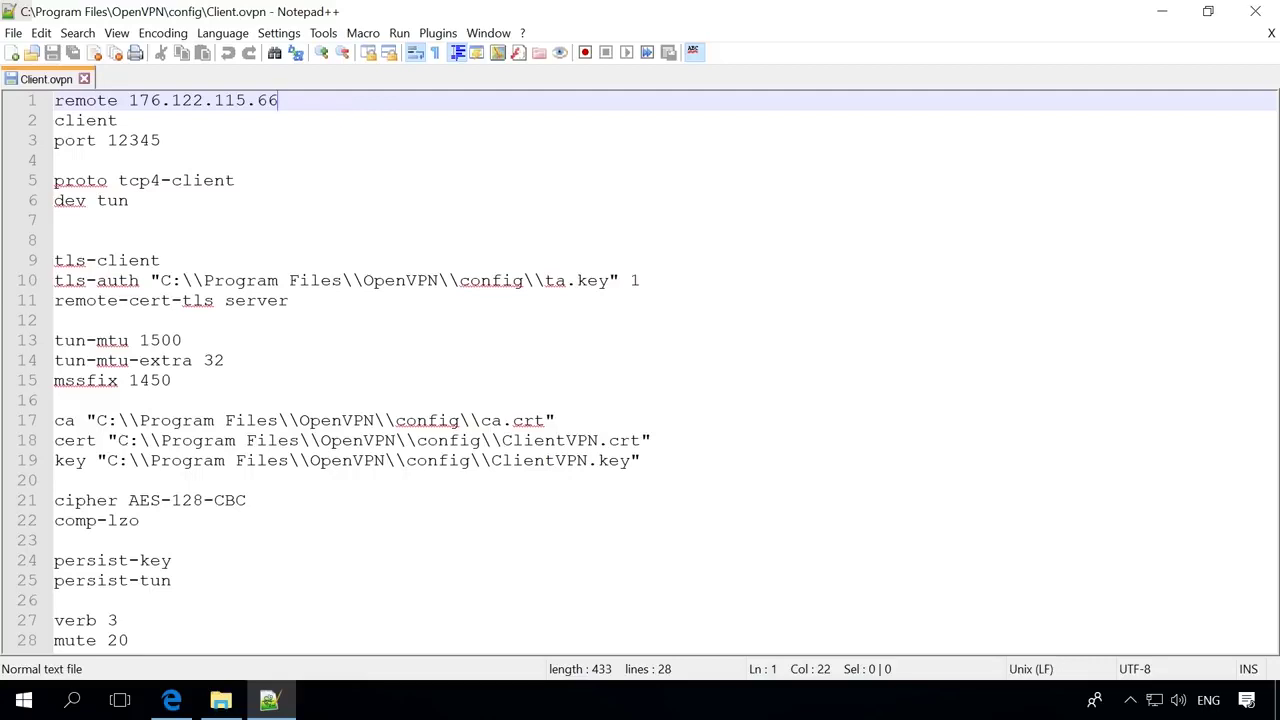
{"action": "left_click", "coordinate": [336, 121]}
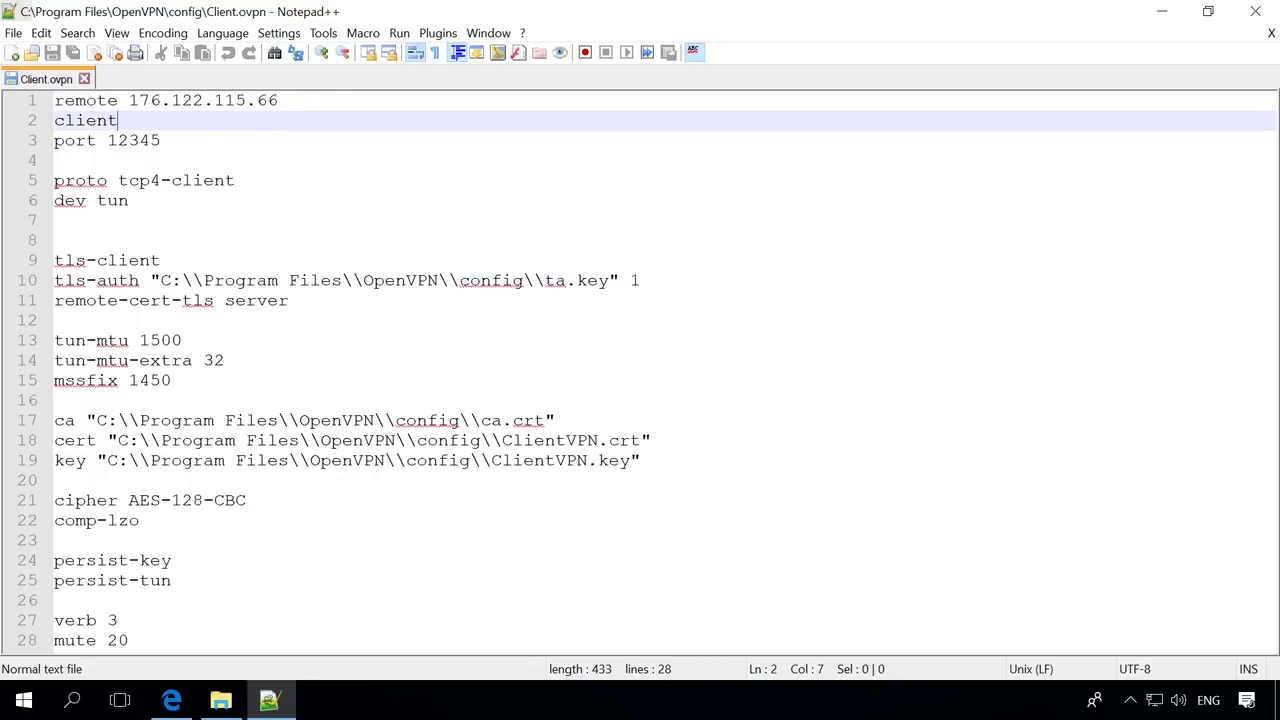
{"action": "left_click", "coordinate": [335, 137]}
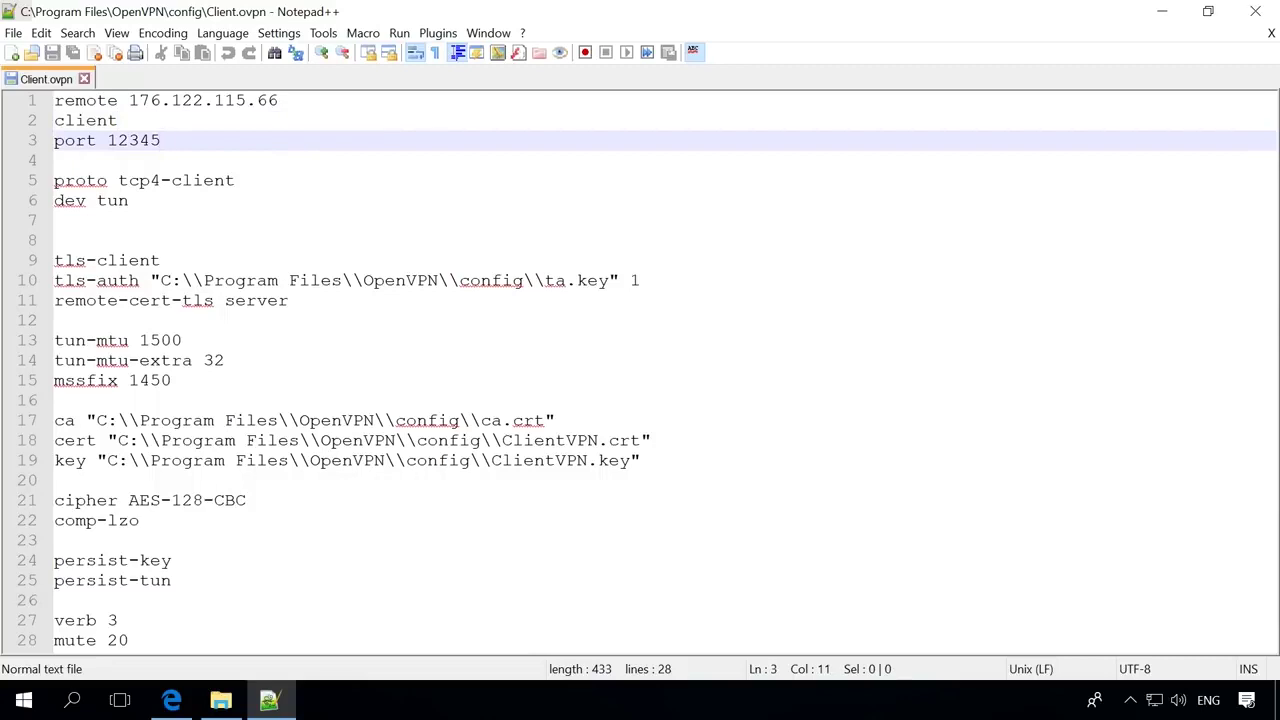
{"action": "left_click", "coordinate": [337, 178]}
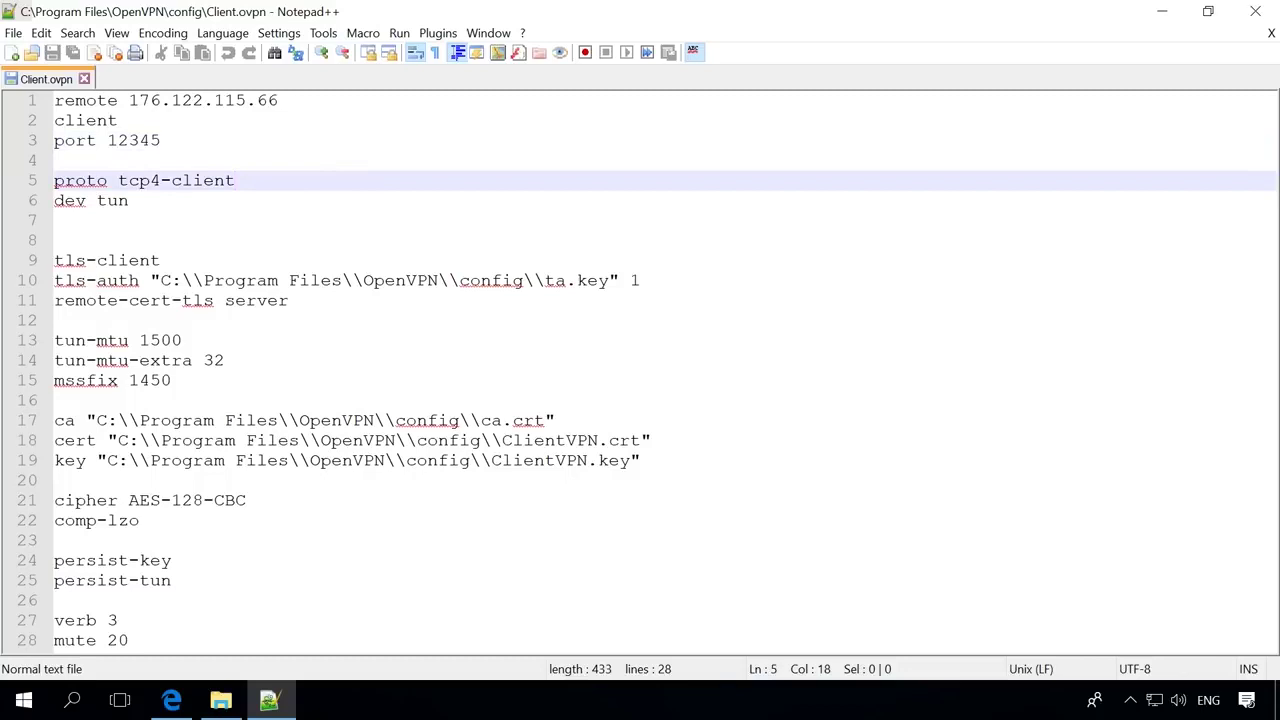
{"action": "left_click", "coordinate": [332, 201]}
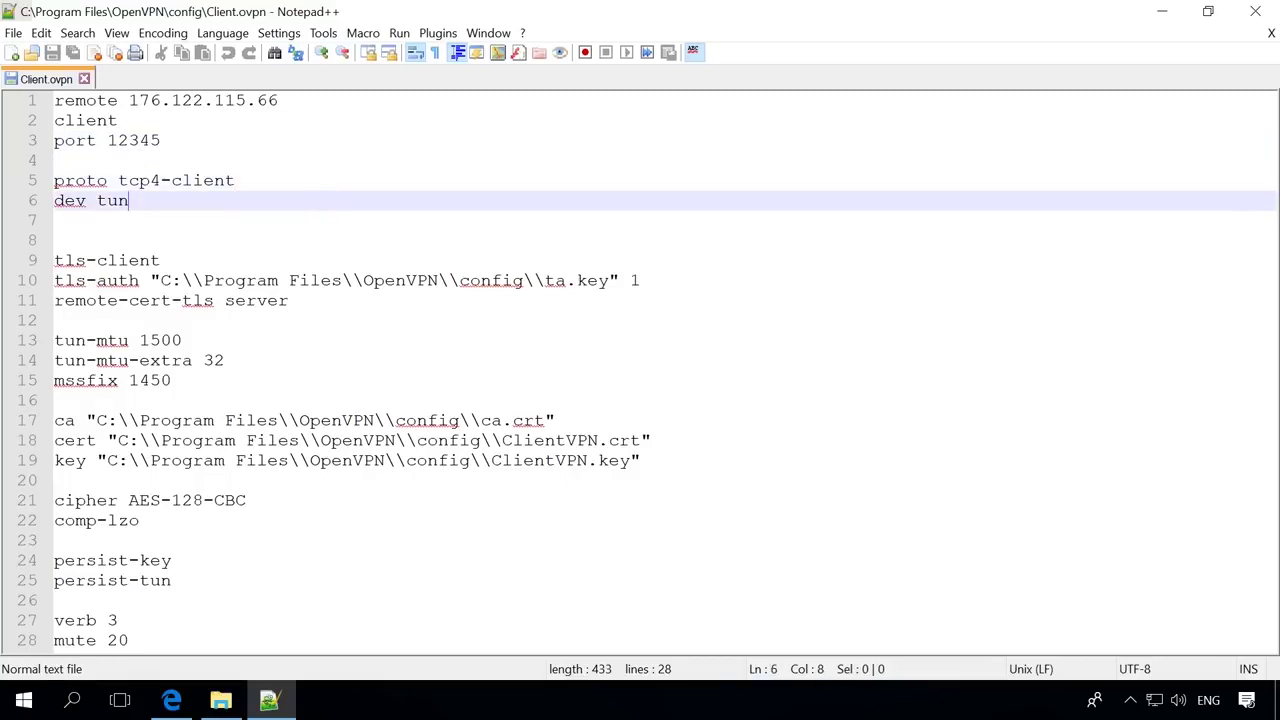
{"action": "left_click", "coordinate": [334, 258]}
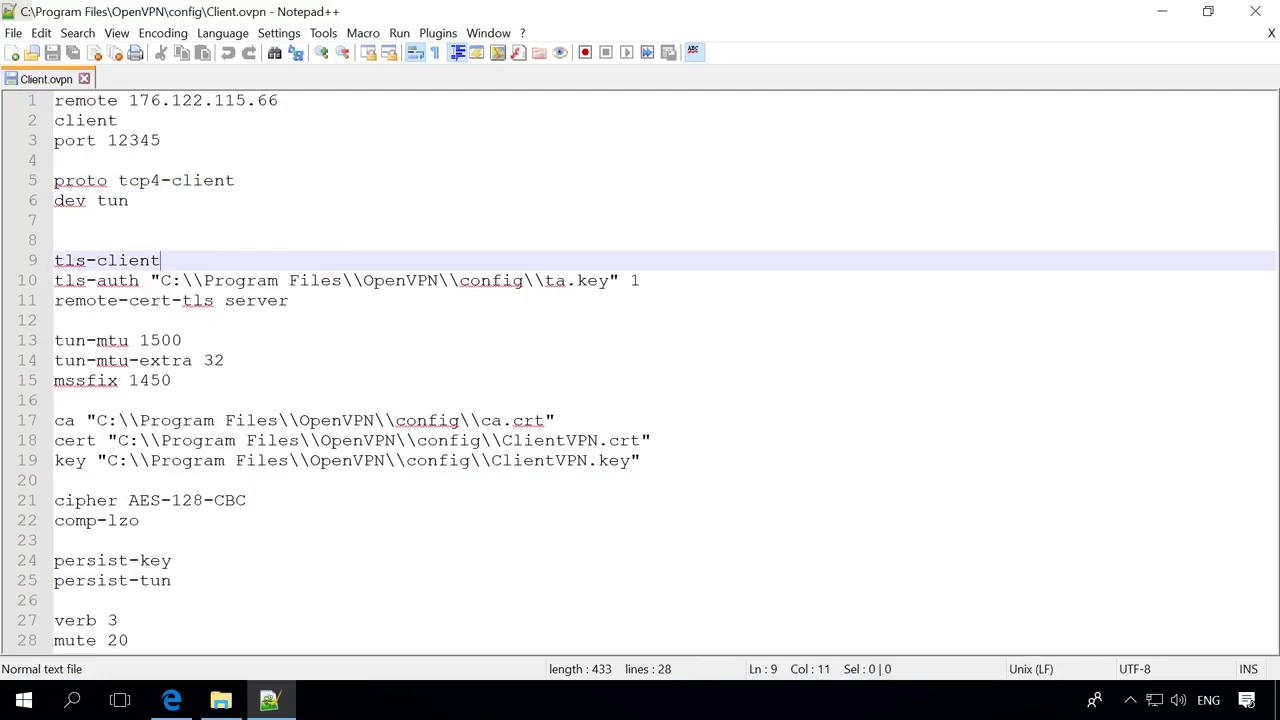
{"action": "left_click", "coordinate": [660, 278]}
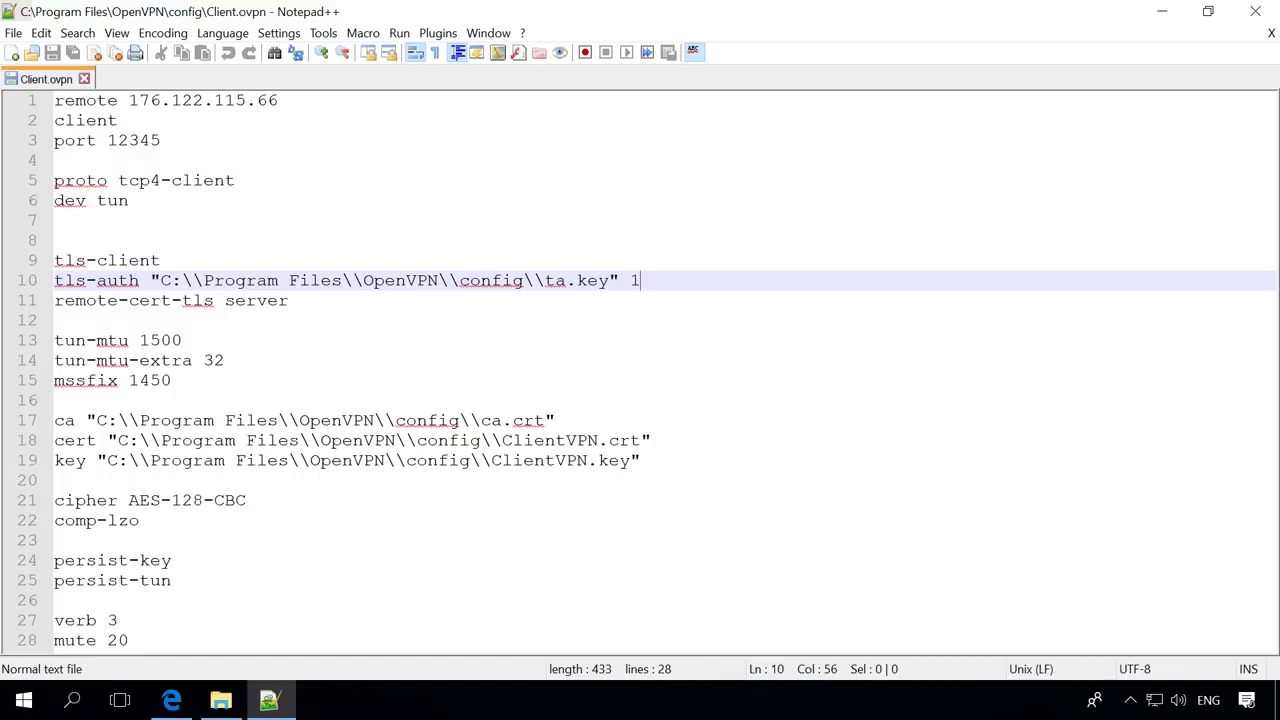
Check Client.ovpn's remote-cert-tls, tun-mtu 1500, tun-mtu-extra 32, mssfix 1450 and ca/cert/key path lines.
{"action": "key", "text": "Down"}
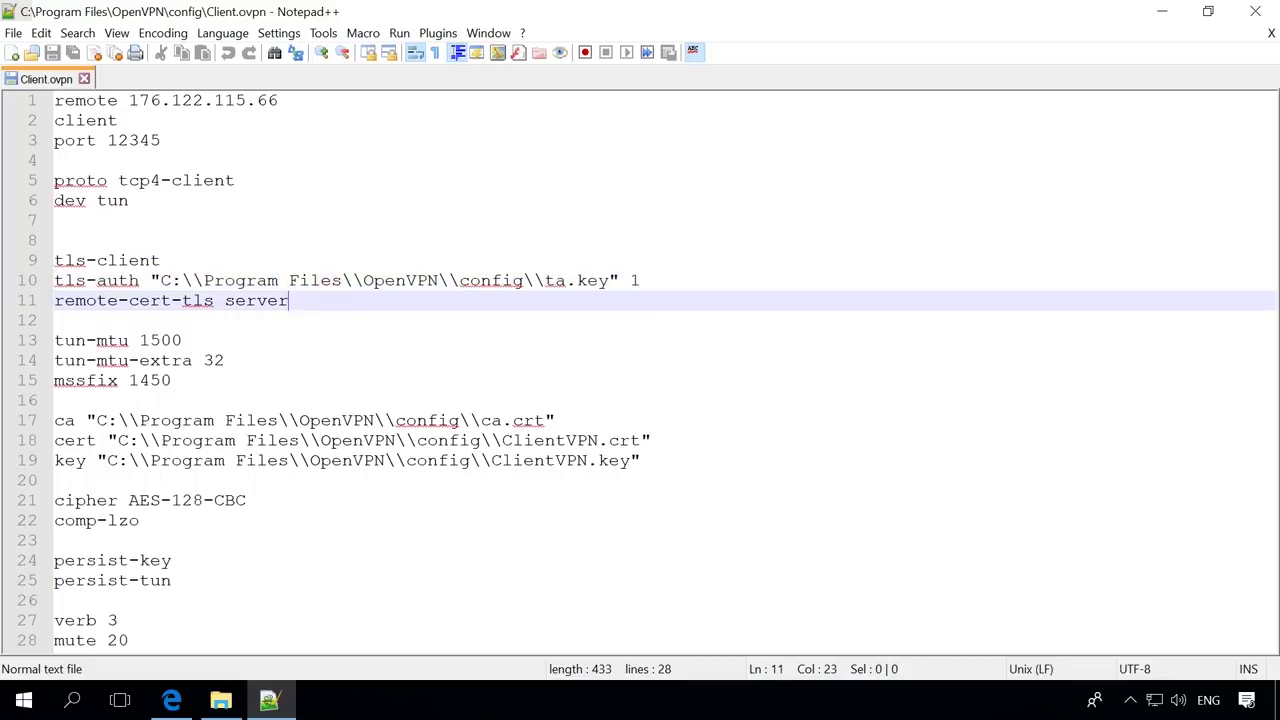
{"action": "left_click", "coordinate": [275, 338]}
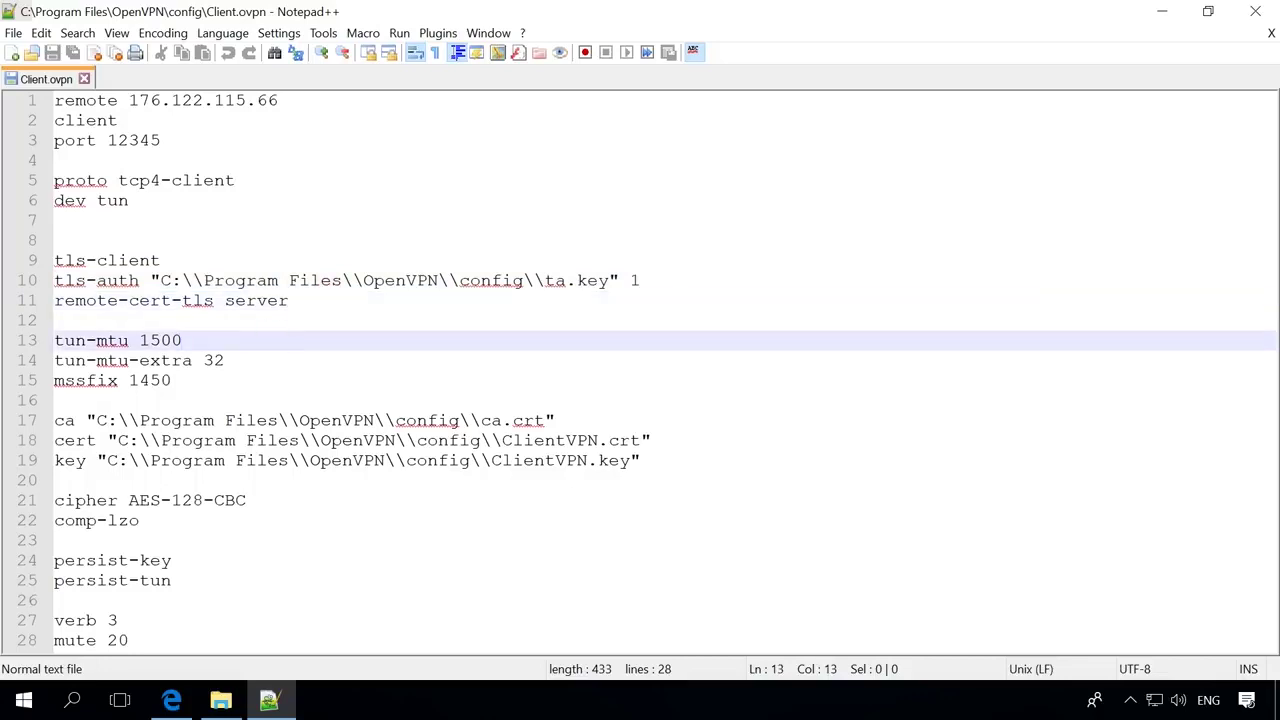
{"action": "left_click", "coordinate": [282, 358]}
{"action": "left_click", "coordinate": [204, 380]}
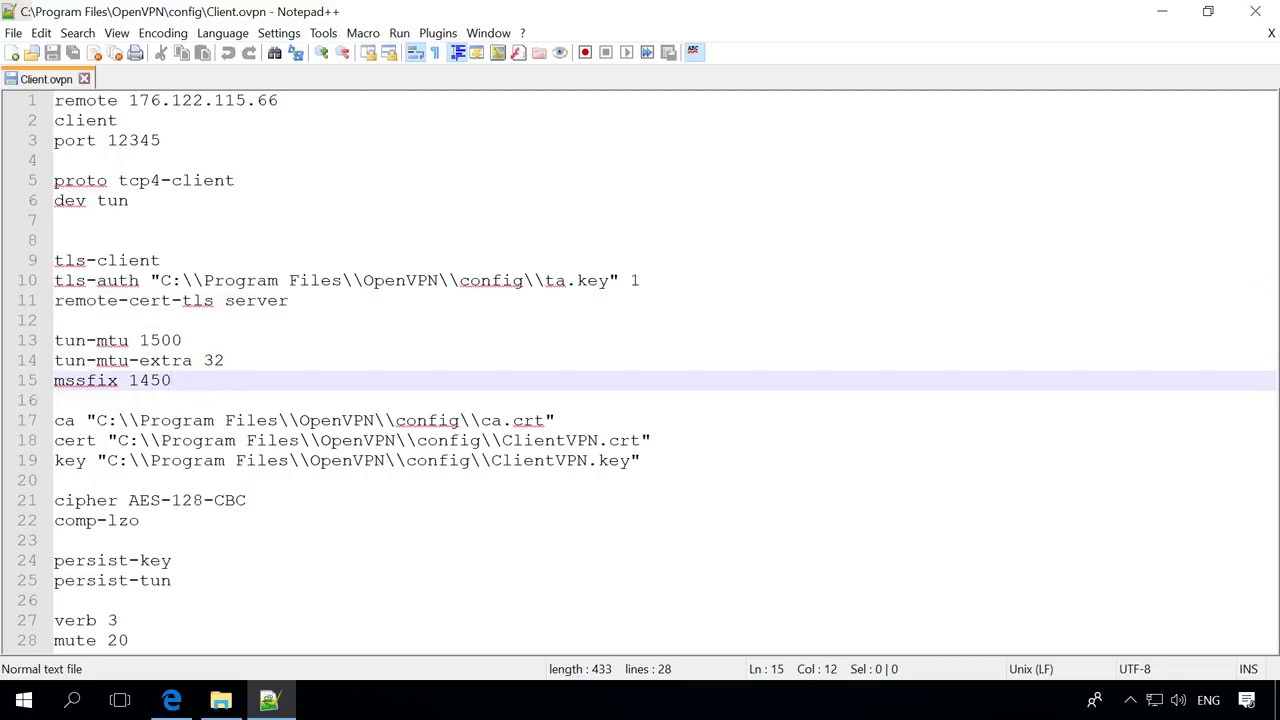
{"action": "left_click", "coordinate": [589, 418]}
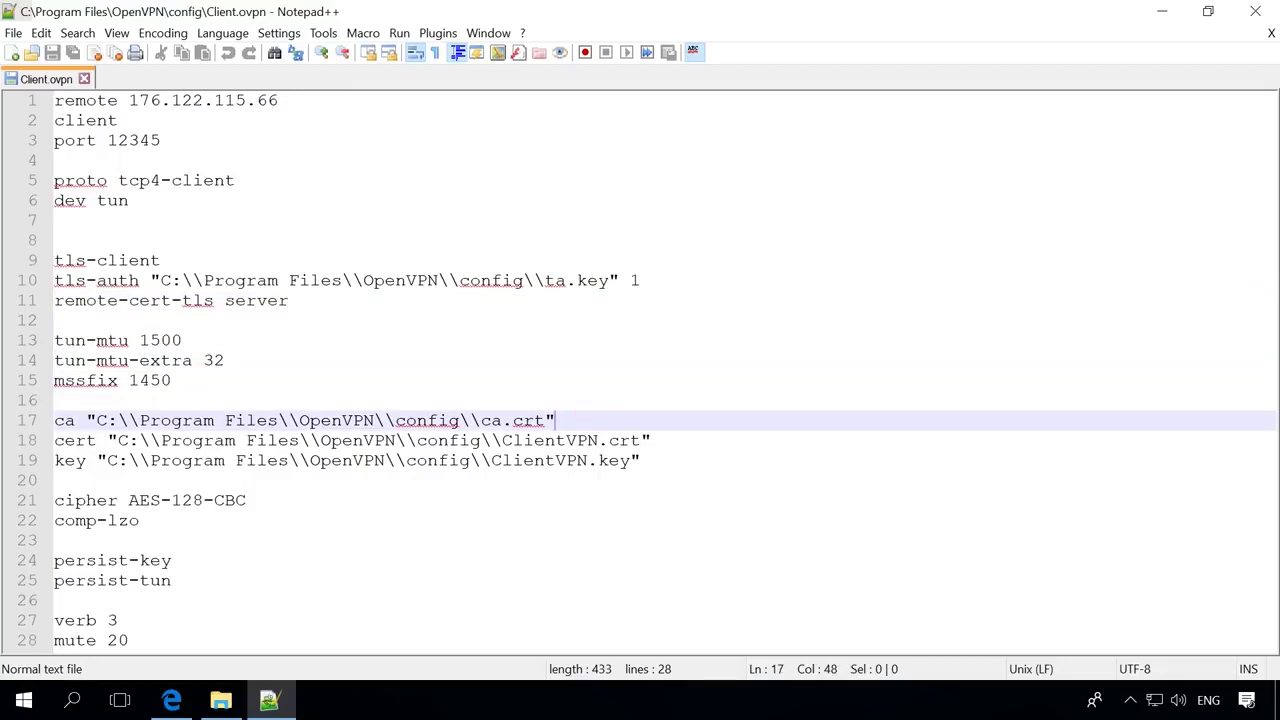
{"action": "left_click", "coordinate": [675, 440]}
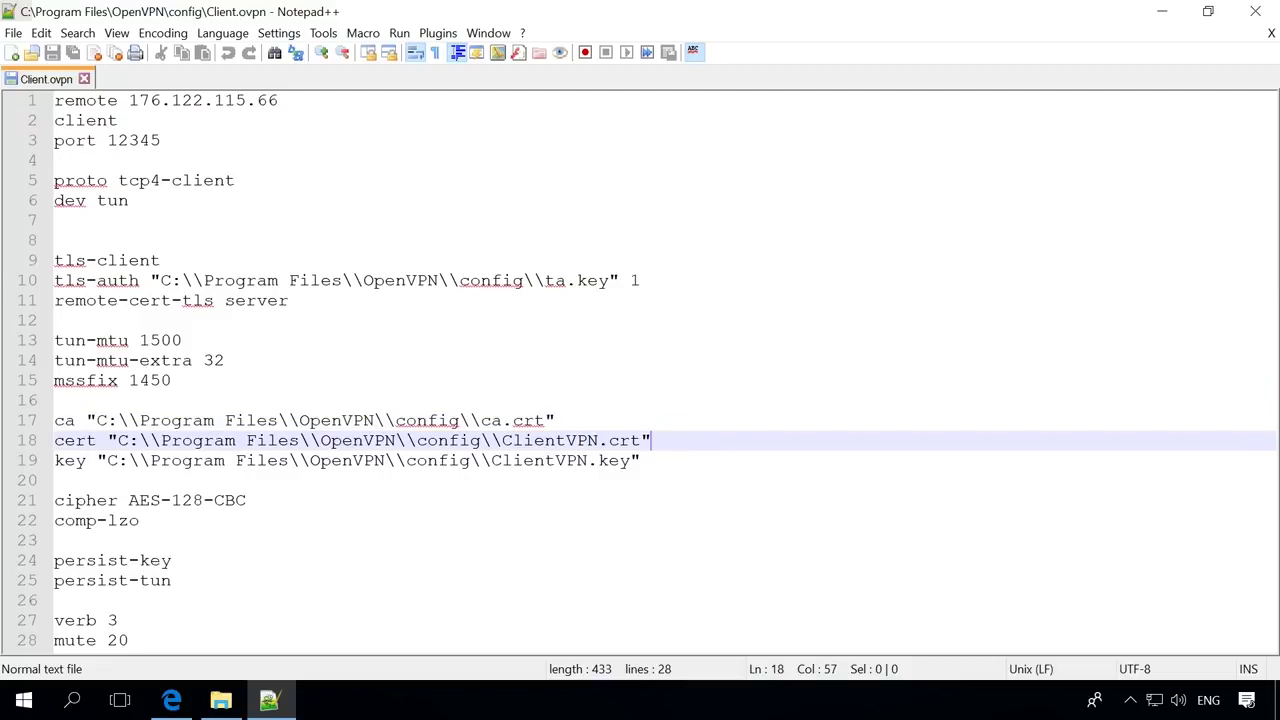
{"action": "left_click", "coordinate": [679, 463]}
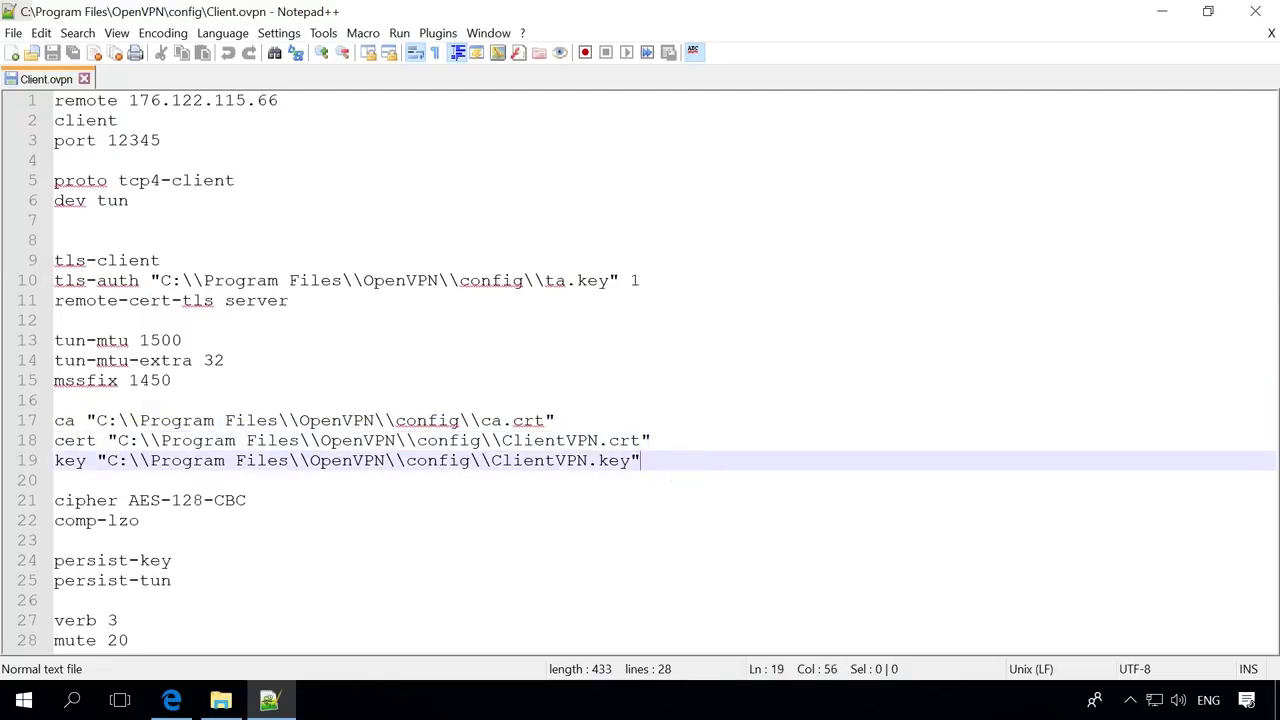
Check the comp-lzo, cipher AES-128-CBC, persist-key, persist-tun, verb 3 and mute 20 lines.
{"action": "left_click", "coordinate": [316, 514]}
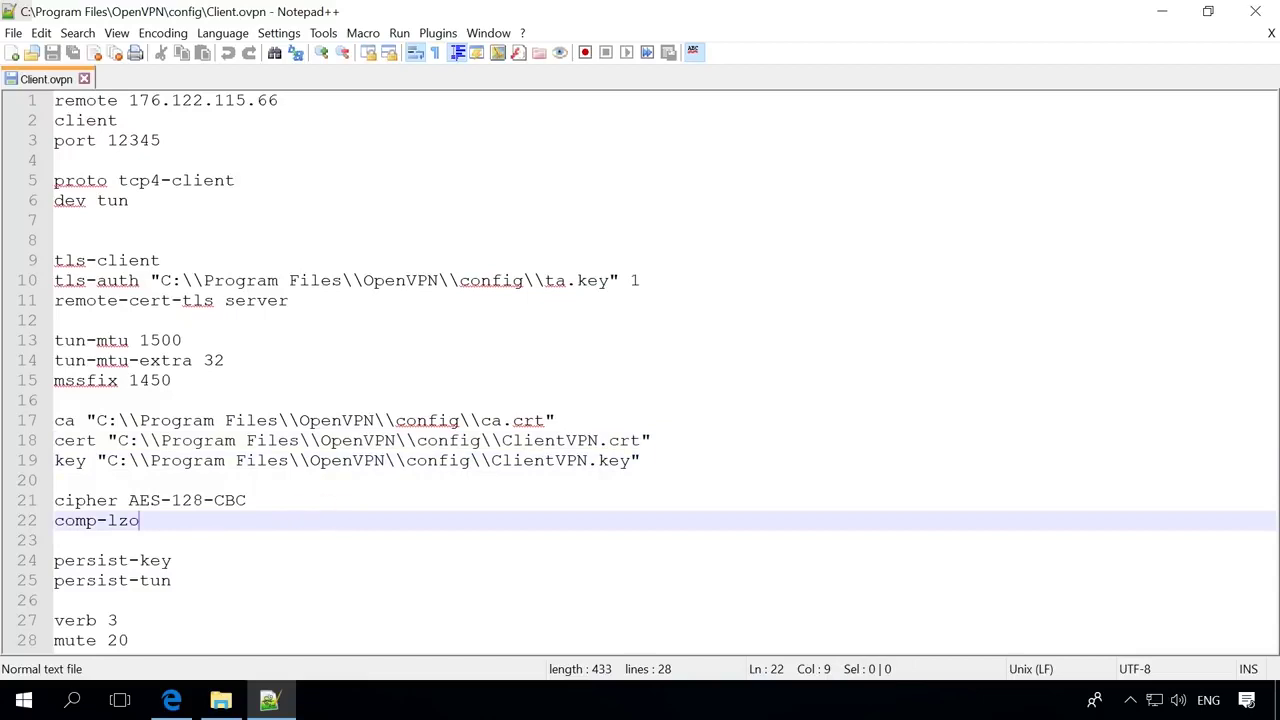
{"action": "left_click", "coordinate": [307, 507]}
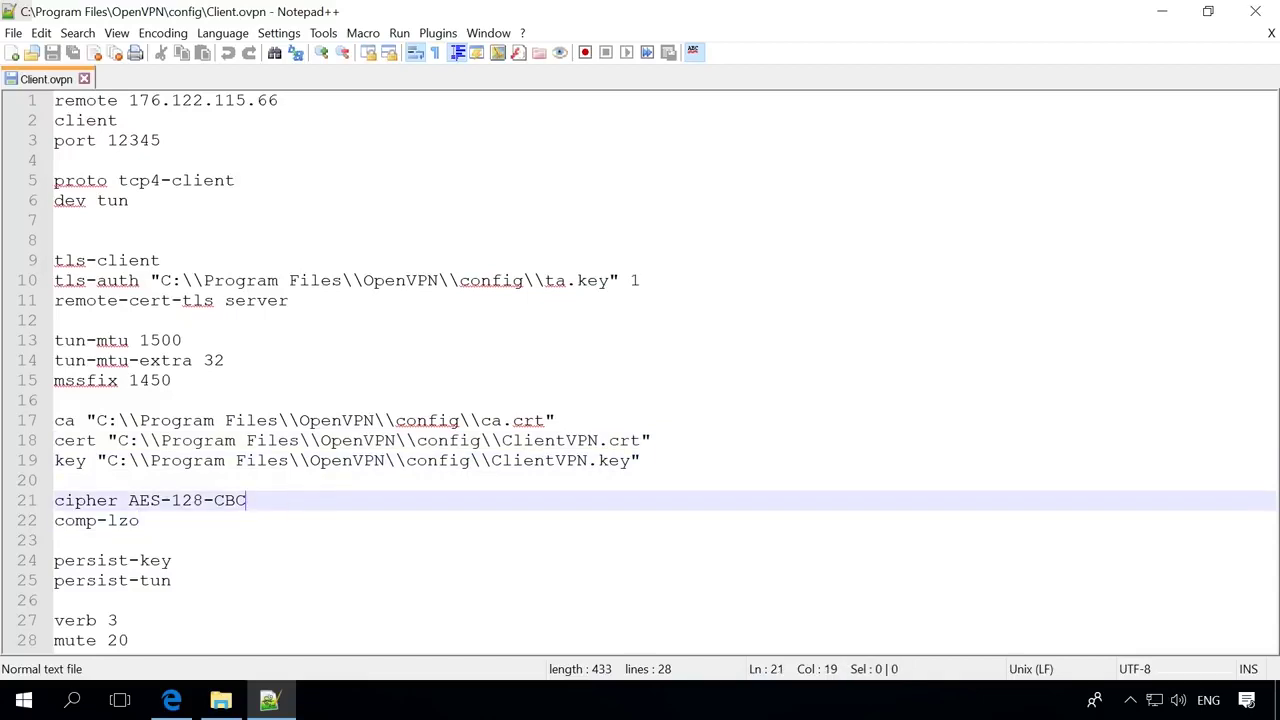
{"action": "left_click", "coordinate": [298, 524]}
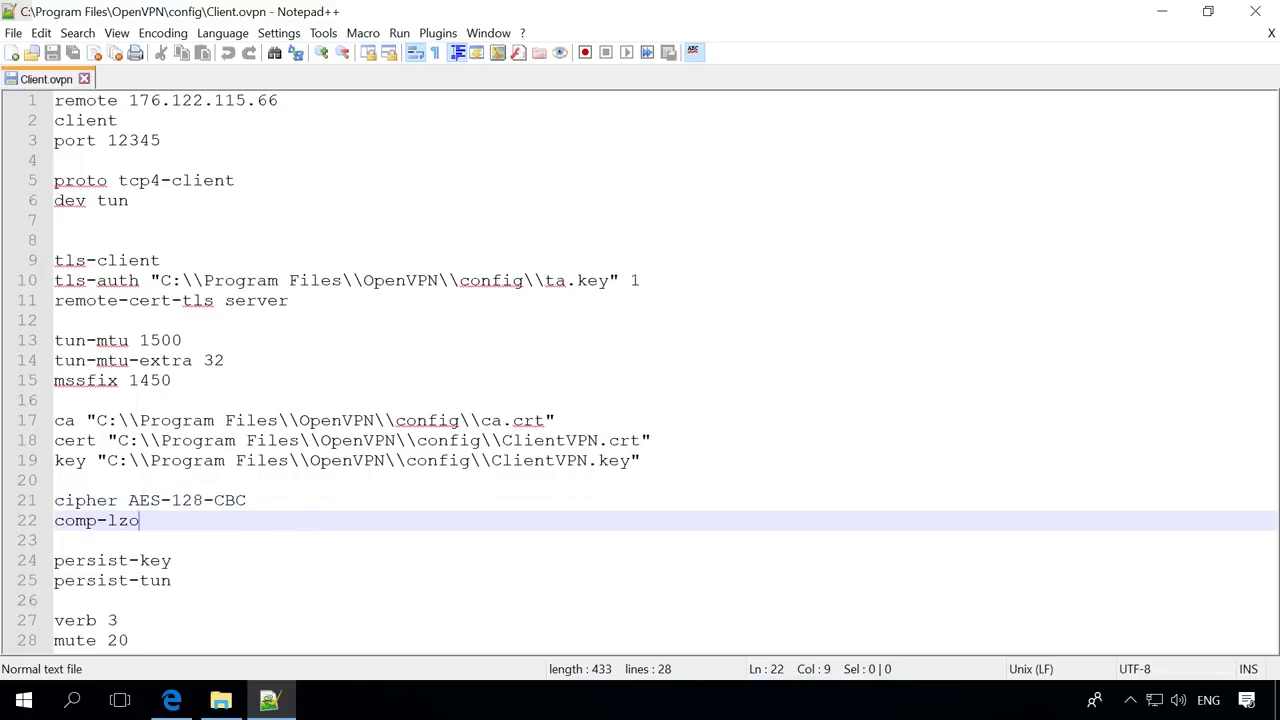
{"action": "left_click", "coordinate": [250, 563]}
{"action": "left_click", "coordinate": [250, 584]}
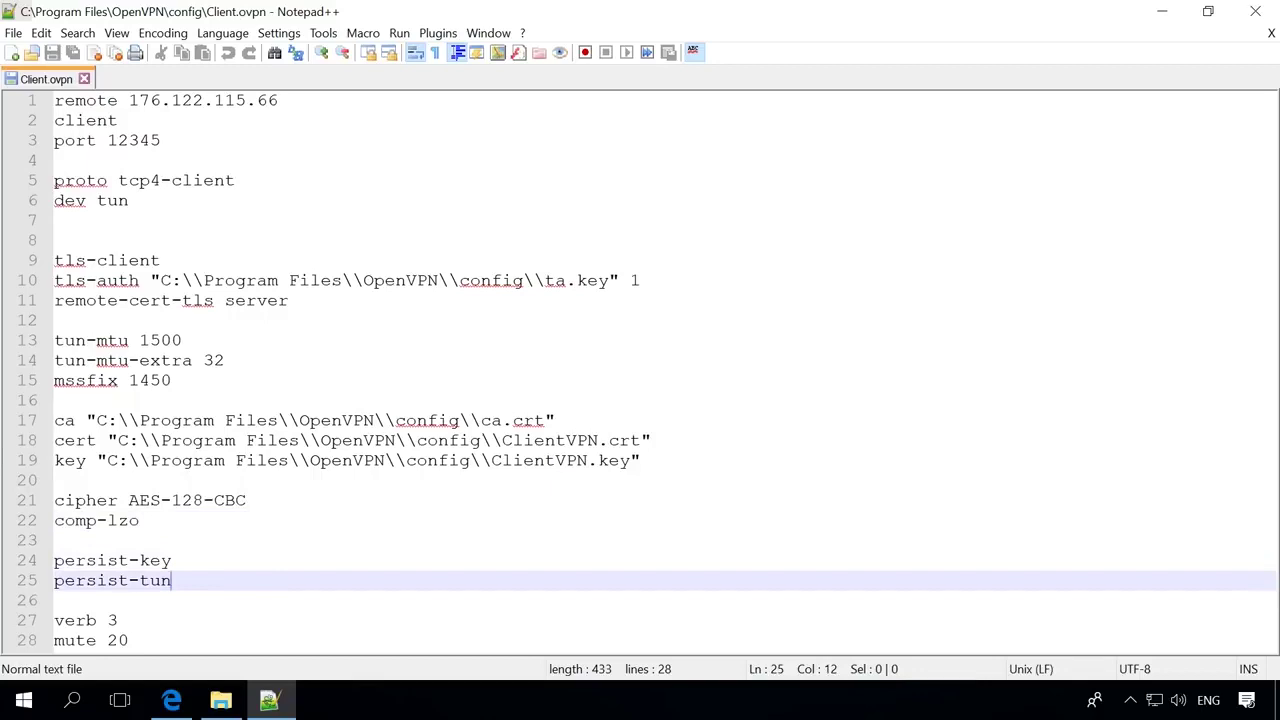
{"action": "left_click", "coordinate": [230, 613]}
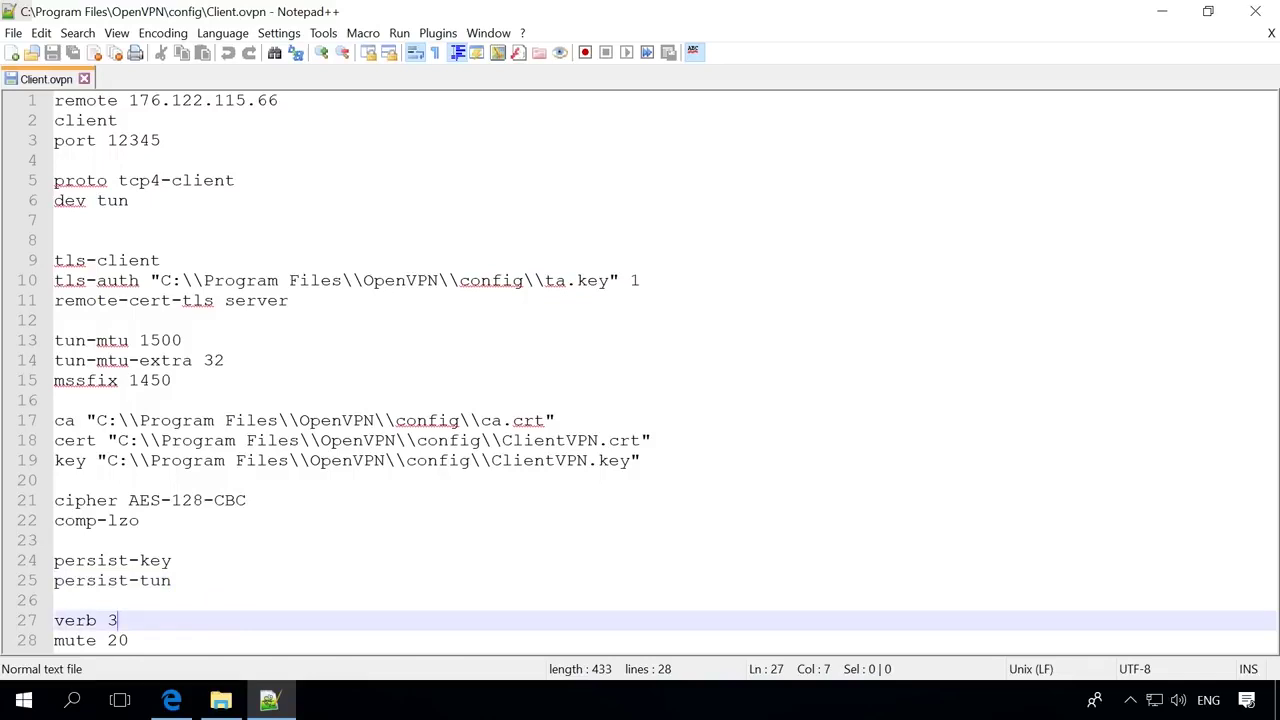
{"action": "left_click", "coordinate": [178, 640]}
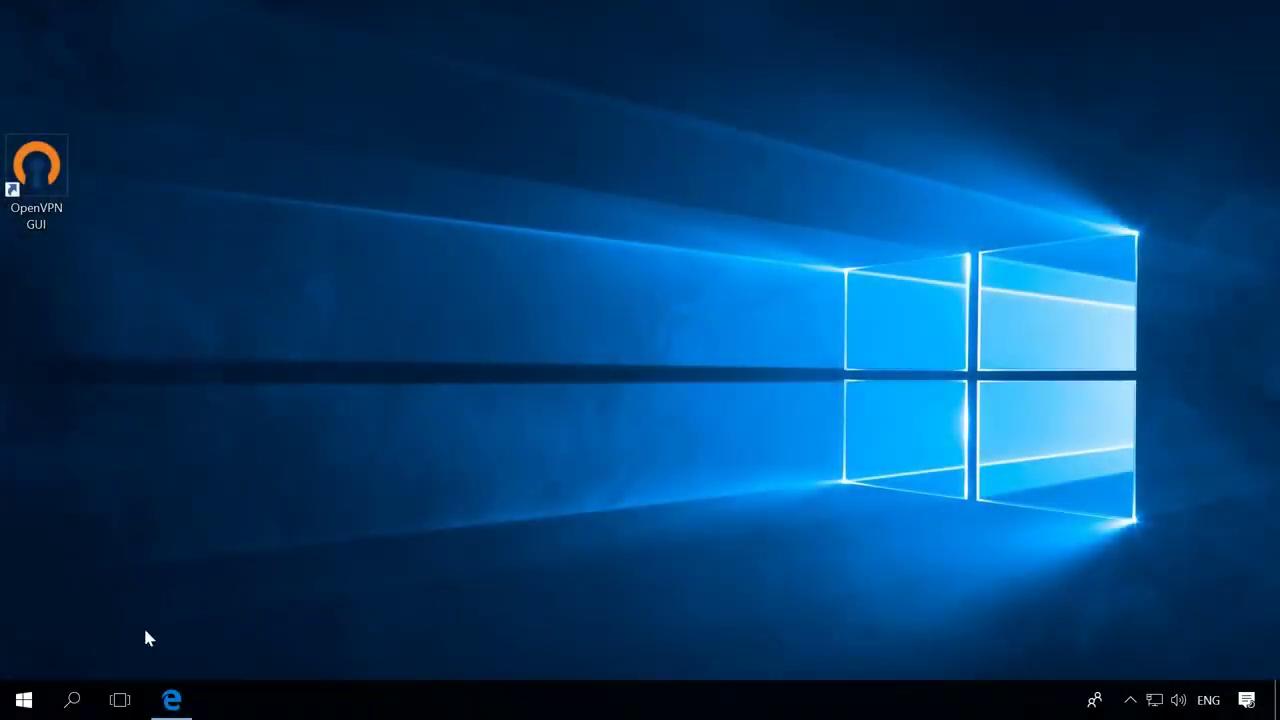
Launch Registry Editor via a regedit search, approving the administrator prompt.
{"action": "left_click", "coordinate": [74, 699]}
{"action": "type", "text": "regedit"}
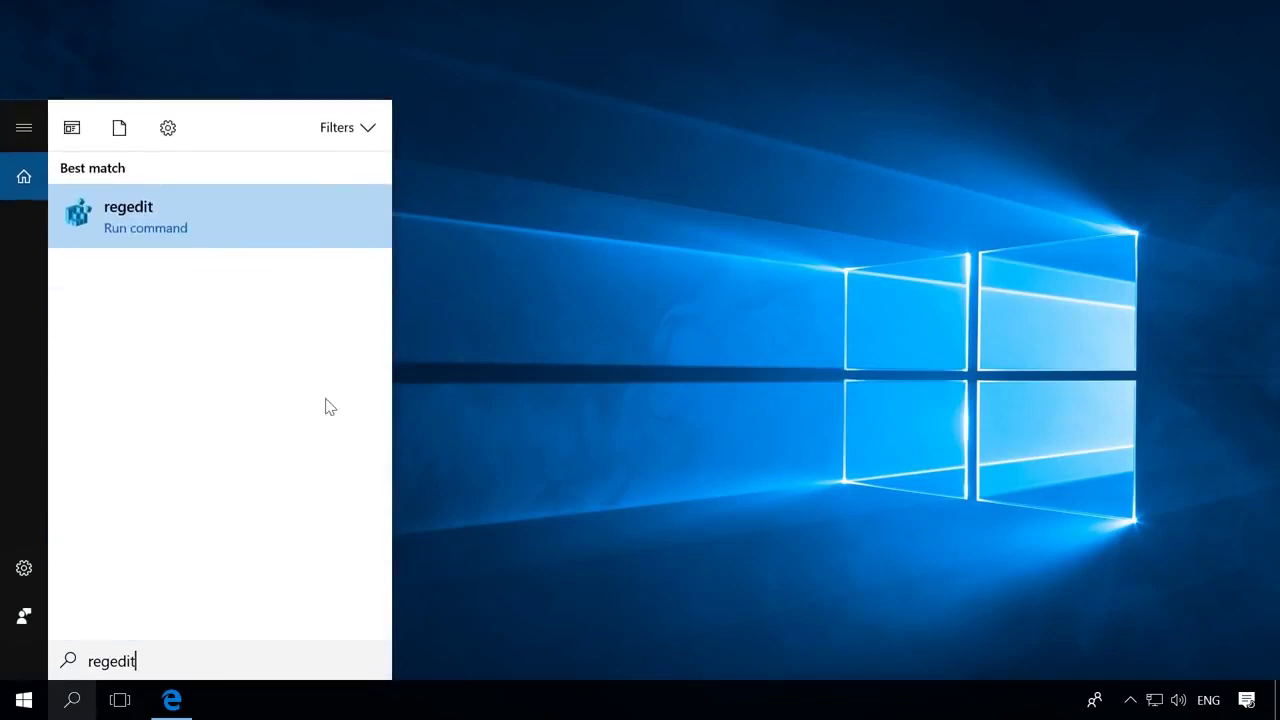
{"action": "left_click", "coordinate": [288, 224]}
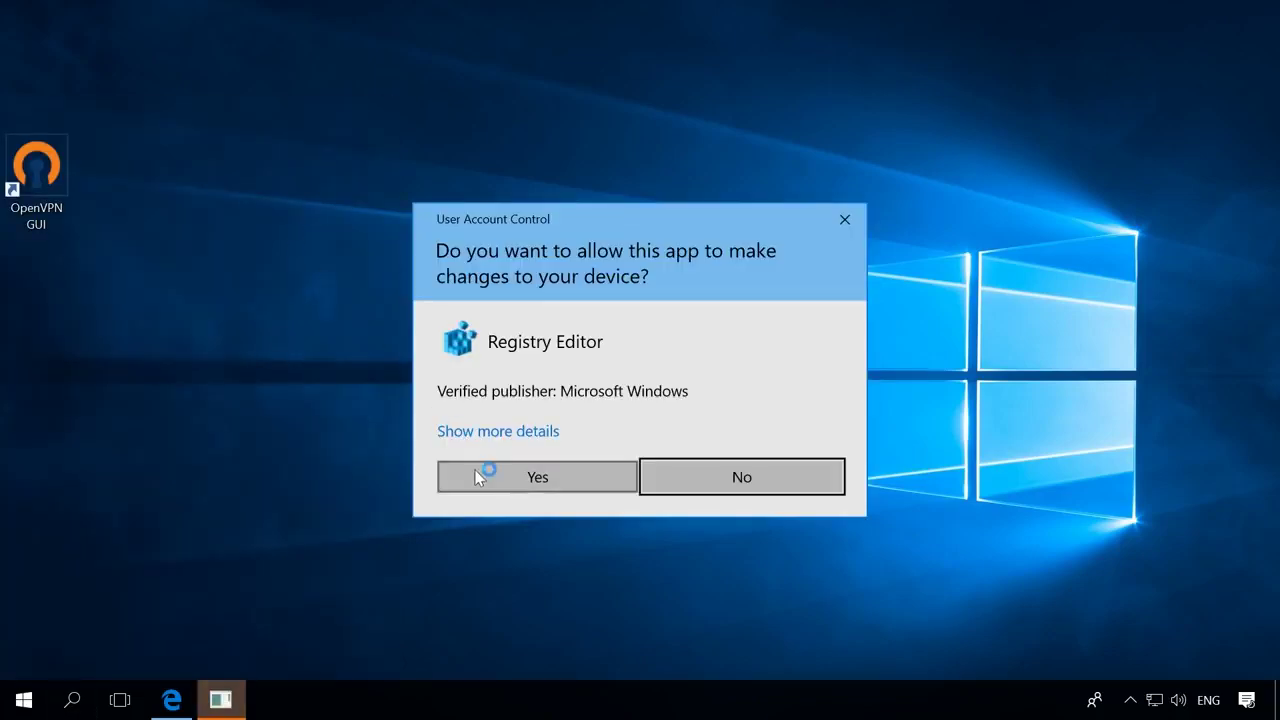
{"action": "left_click", "coordinate": [477, 478]}
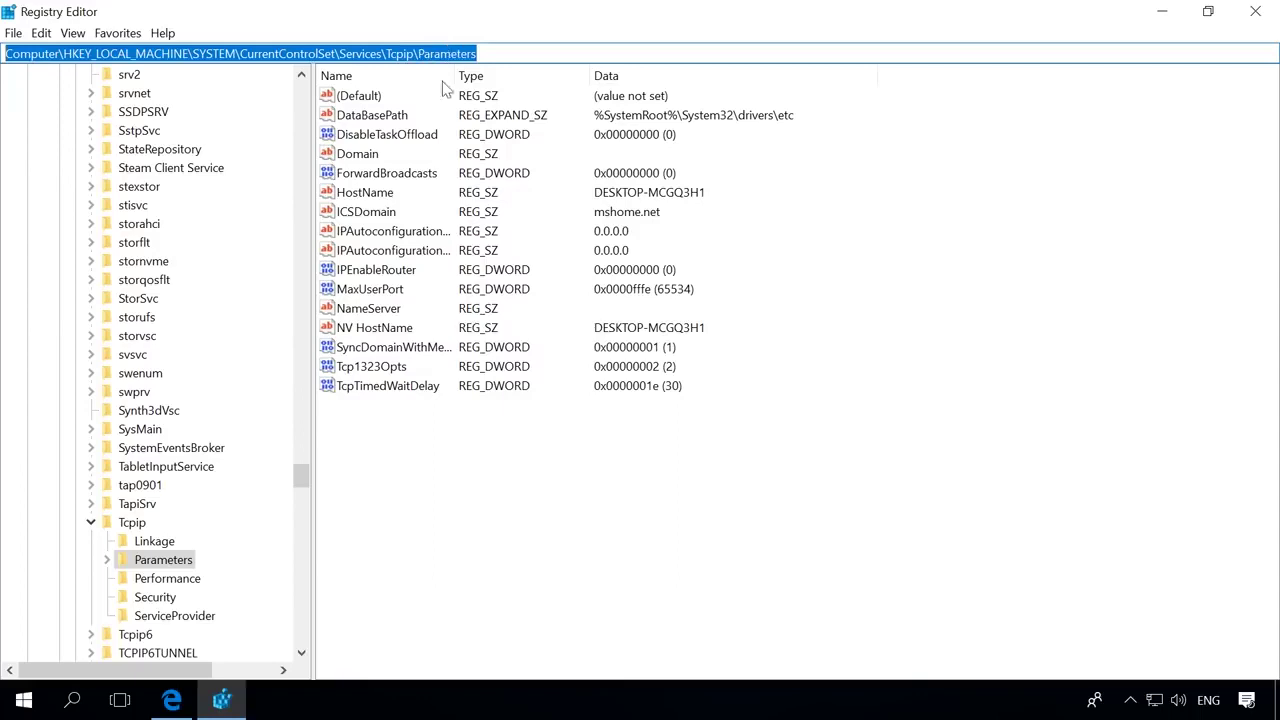
Set IPEnableRouter under HKLM\SYSTEM\CurrentControlSet\Services\Tcpip\Parameters to 1.
{"action": "left_click", "coordinate": [390, 274]}
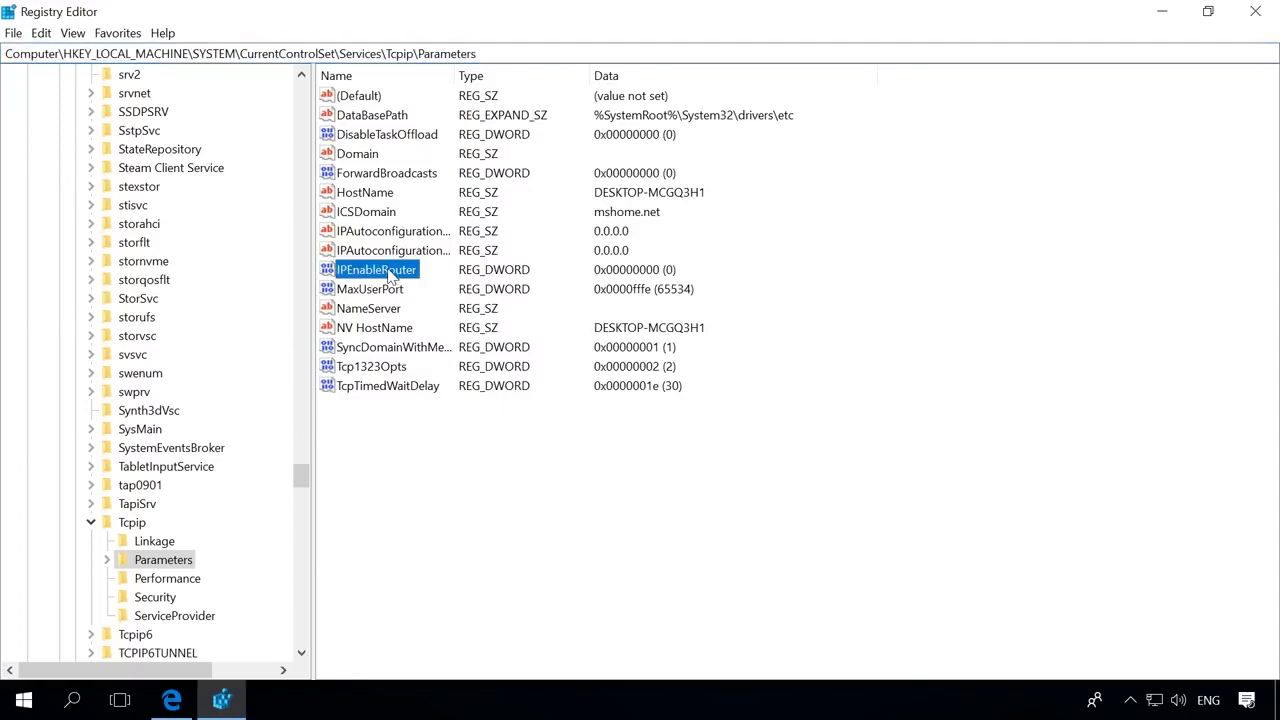
{"action": "double_click", "coordinate": [390, 274]}
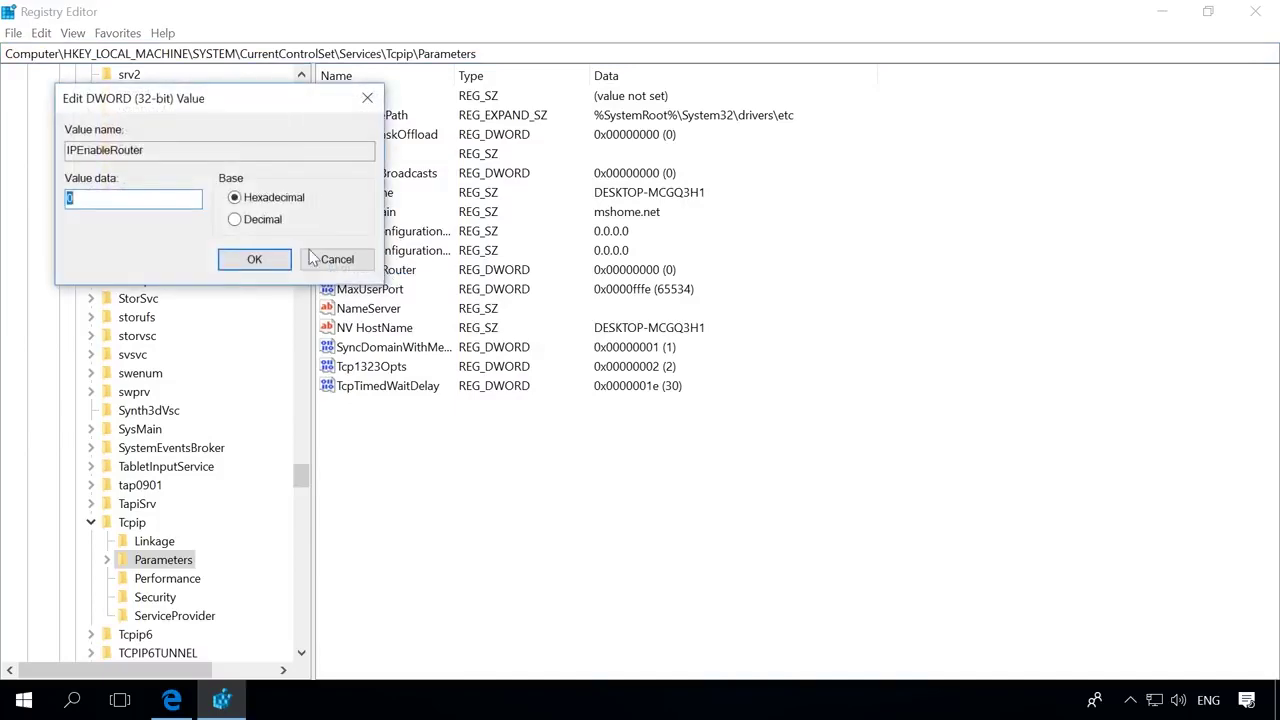
{"action": "type", "text": "1"}
{"action": "left_click", "coordinate": [254, 260]}
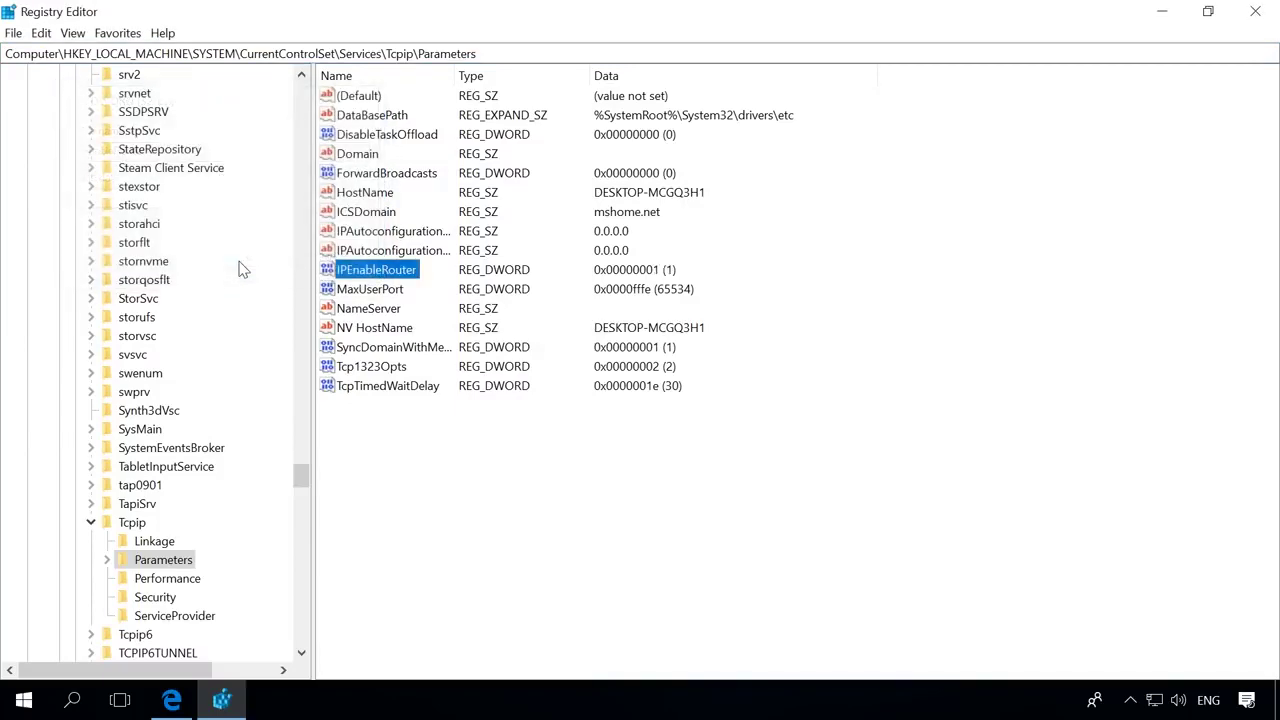
{"action": "left_click", "coordinate": [24, 702]}
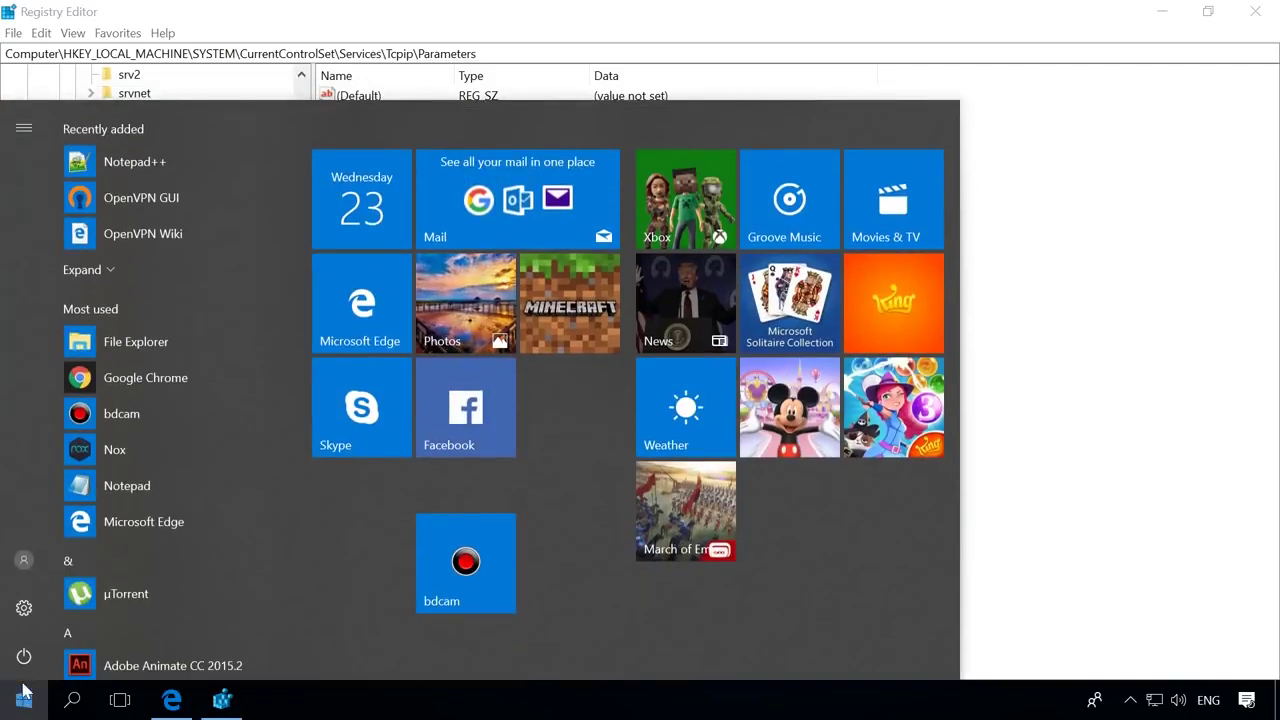
Restart the computer from the Start menu power options.
{"action": "left_click", "coordinate": [24, 658]}
{"action": "left_click", "coordinate": [86, 608]}
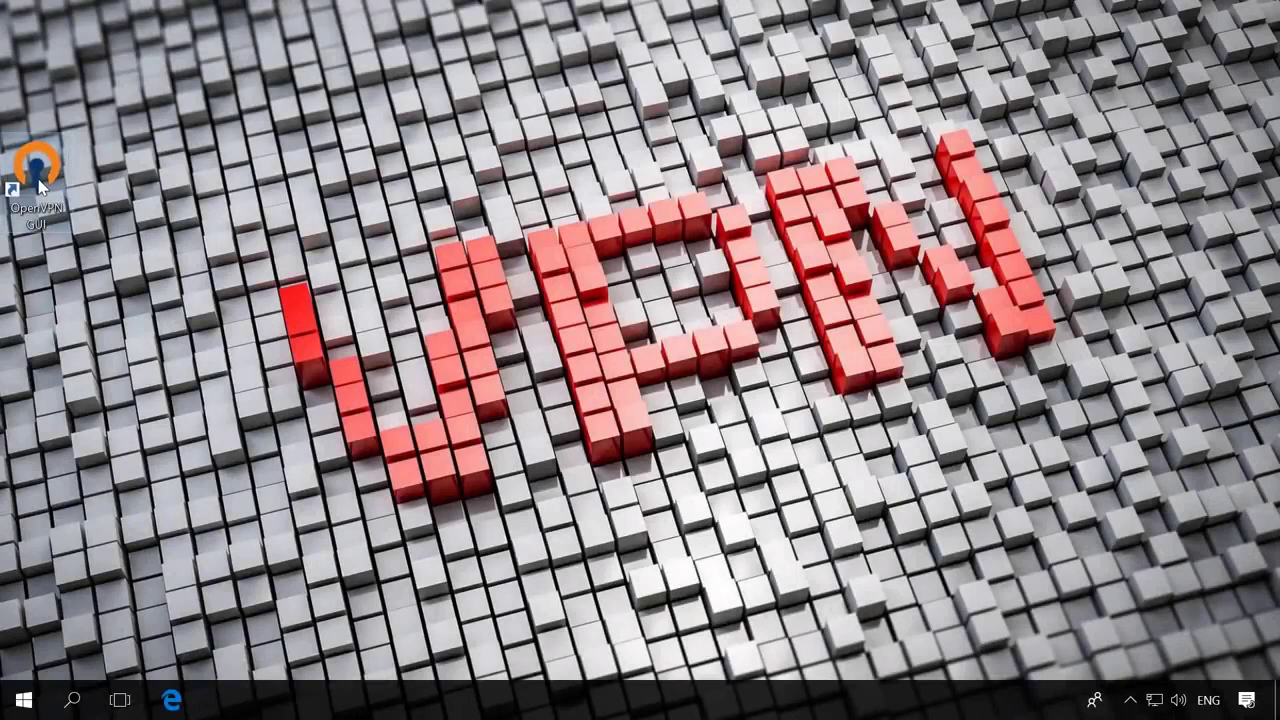
Pin the OpenVPN icon to the visible tray and connect this PC's VPN tunnel.
{"action": "left_click", "coordinate": [40, 180]}
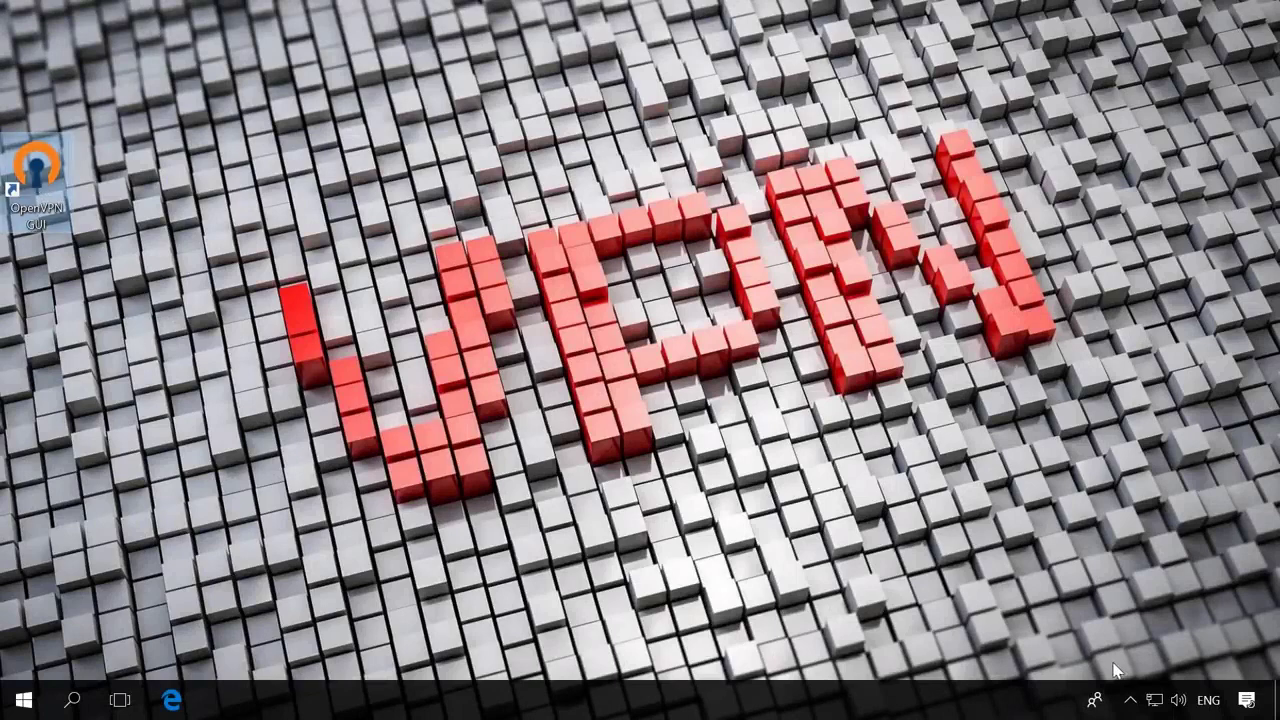
{"action": "left_click", "coordinate": [1131, 702]}
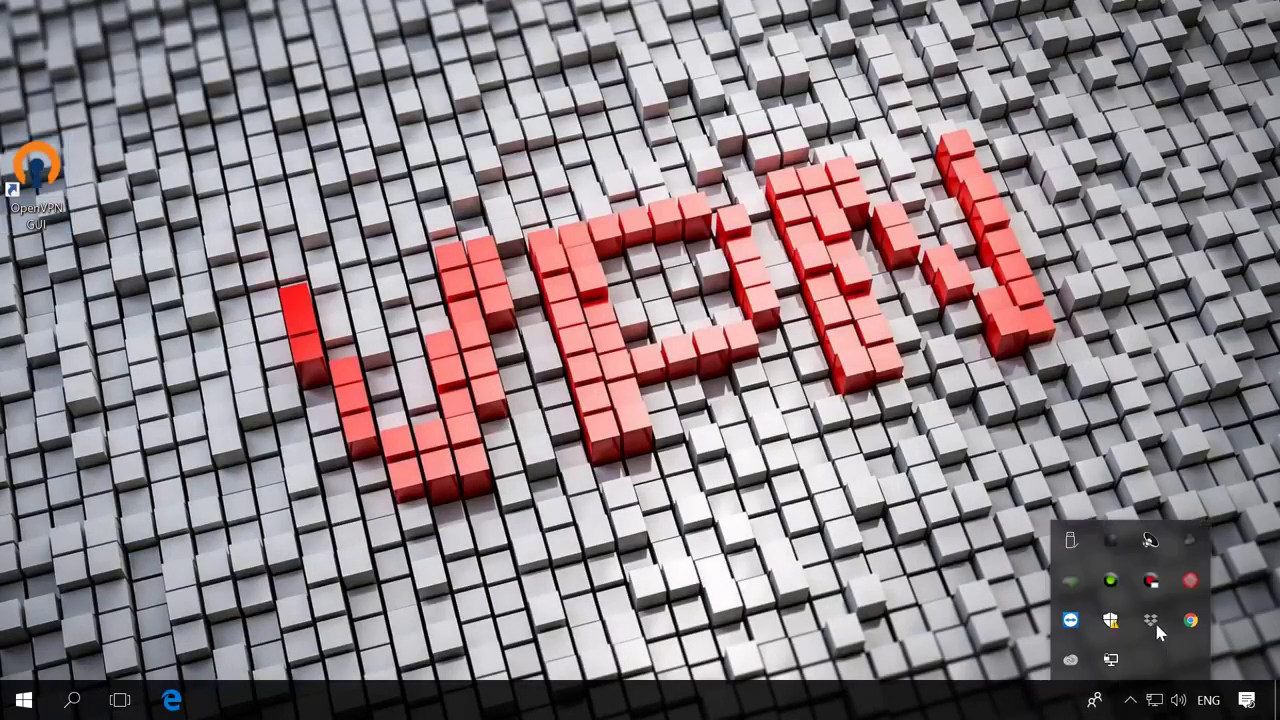
{"action": "left_click_drag", "start_coordinate": [1115, 658], "coordinate": [1130, 703]}
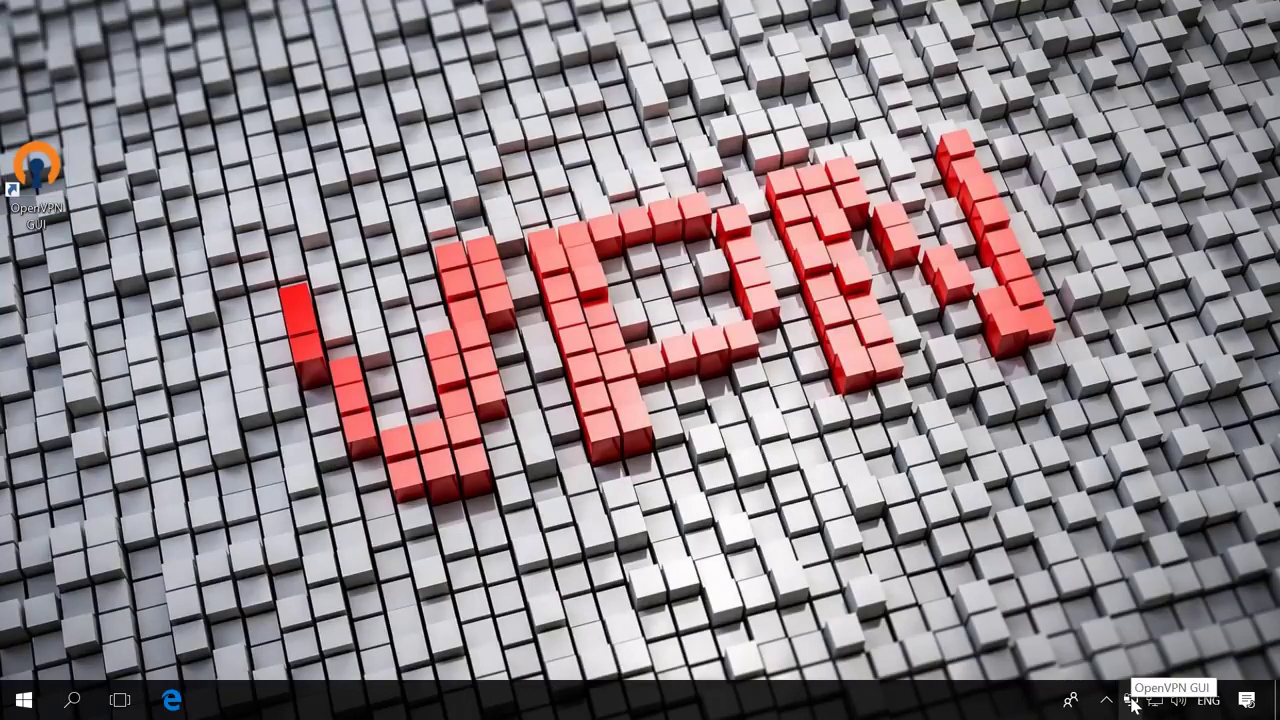
{"action": "right_click", "coordinate": [1133, 703]}
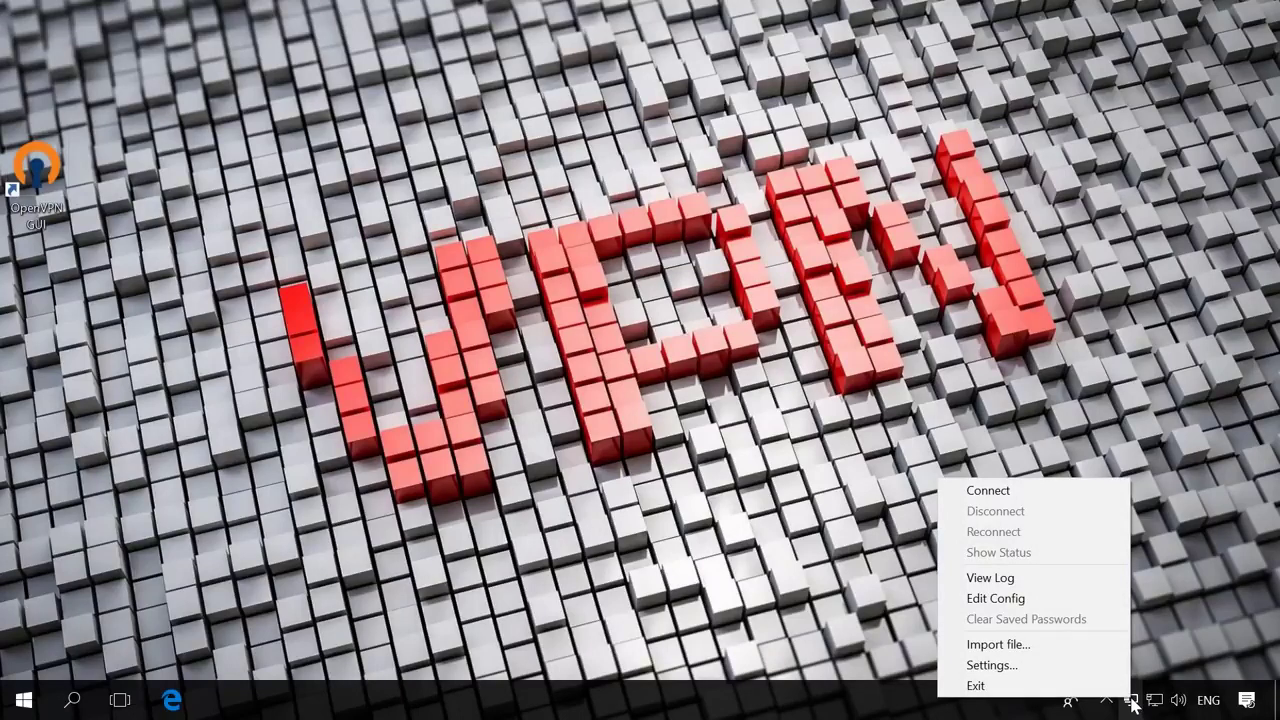
{"action": "left_click", "coordinate": [998, 492]}
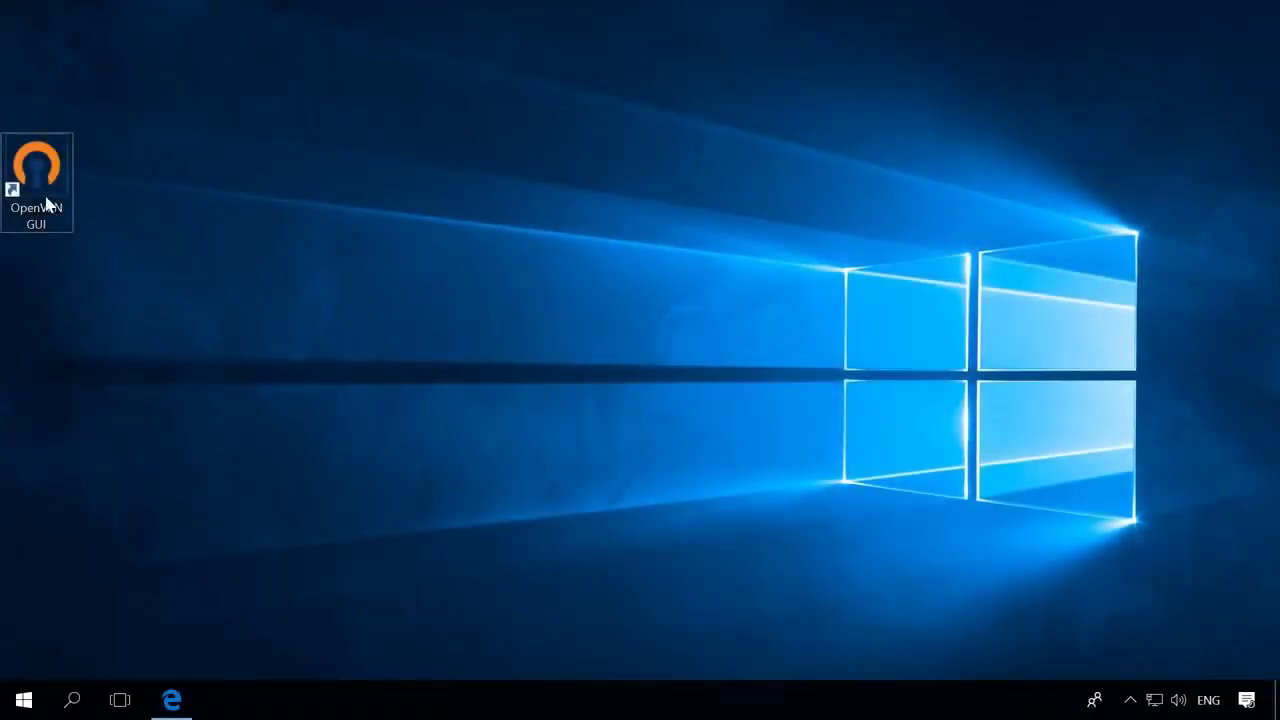
Connect the second PC to the VPN from its OpenVPN tray icon.
{"action": "left_click", "coordinate": [1122, 688]}
{"action": "right_click", "coordinate": [1110, 659]}
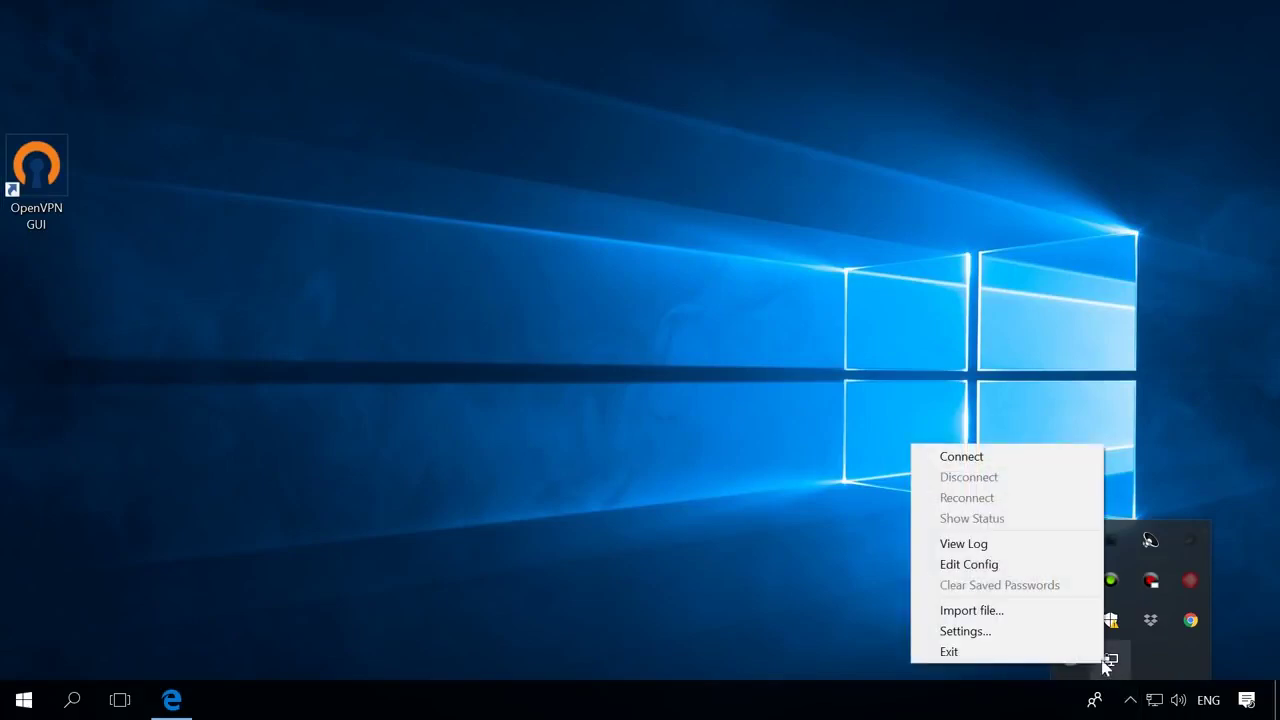
{"action": "left_click", "coordinate": [1020, 465]}
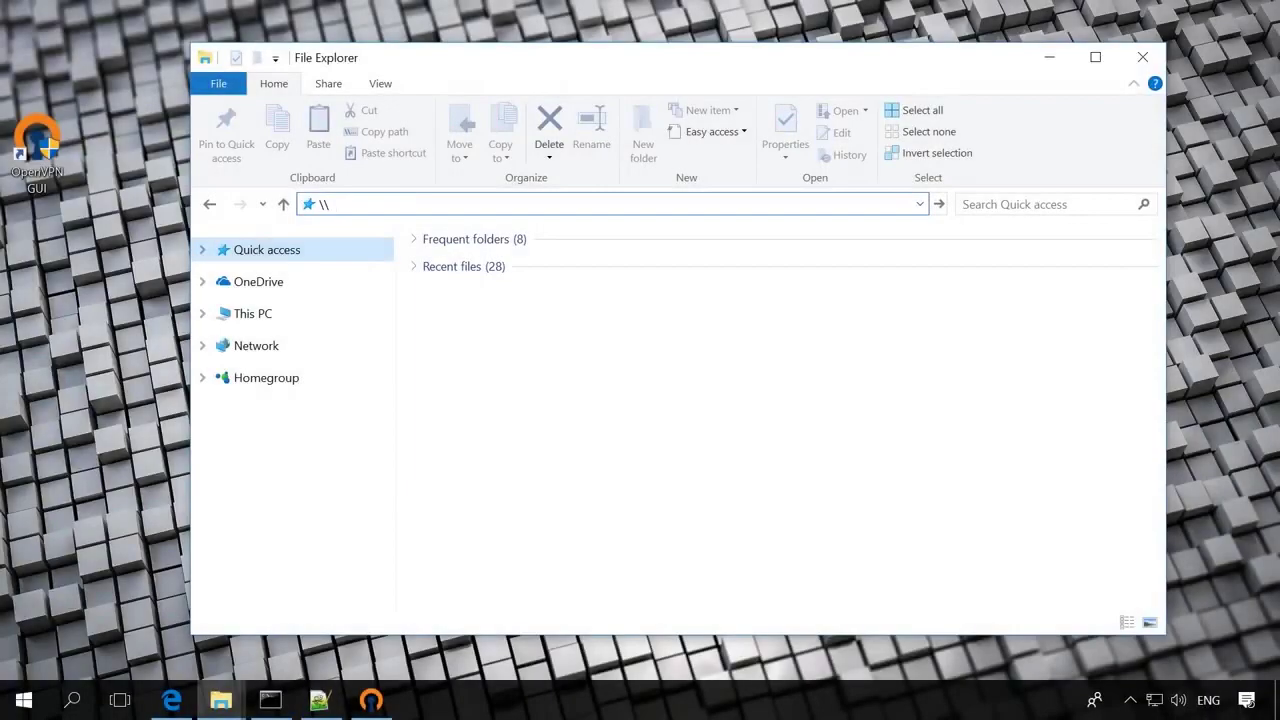
Browse to \\10.10.10.5 and open its Users\User folder.
{"action": "type", "text": "10.10.10.5"}
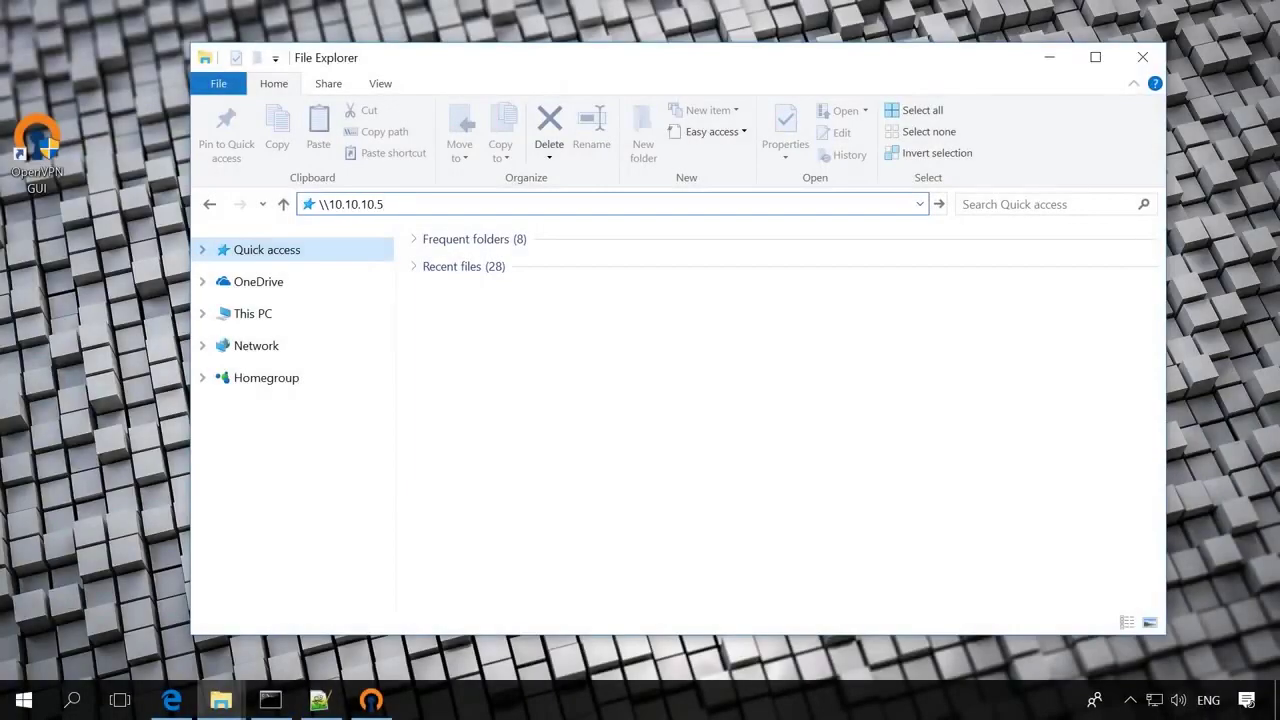
{"action": "key", "text": "Return"}
{"action": "double_click", "coordinate": [486, 252]}
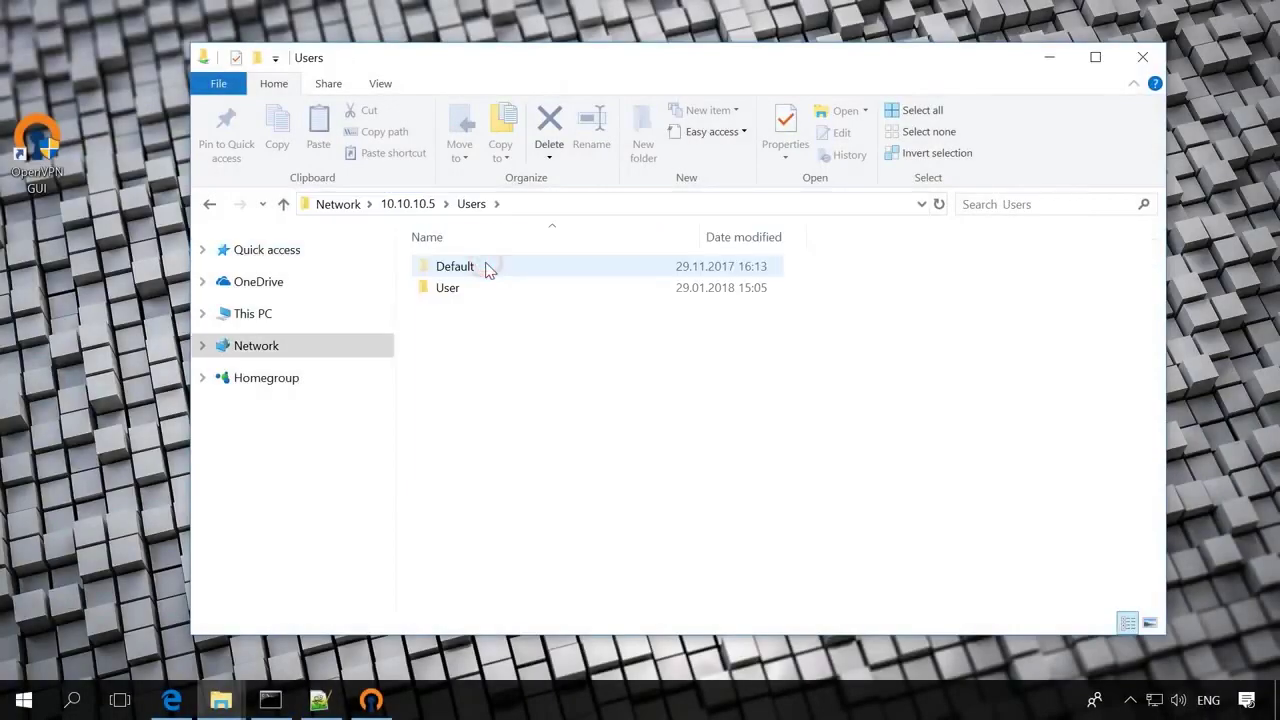
{"action": "left_click", "coordinate": [482, 294]}
{"action": "double_click", "coordinate": [482, 294]}
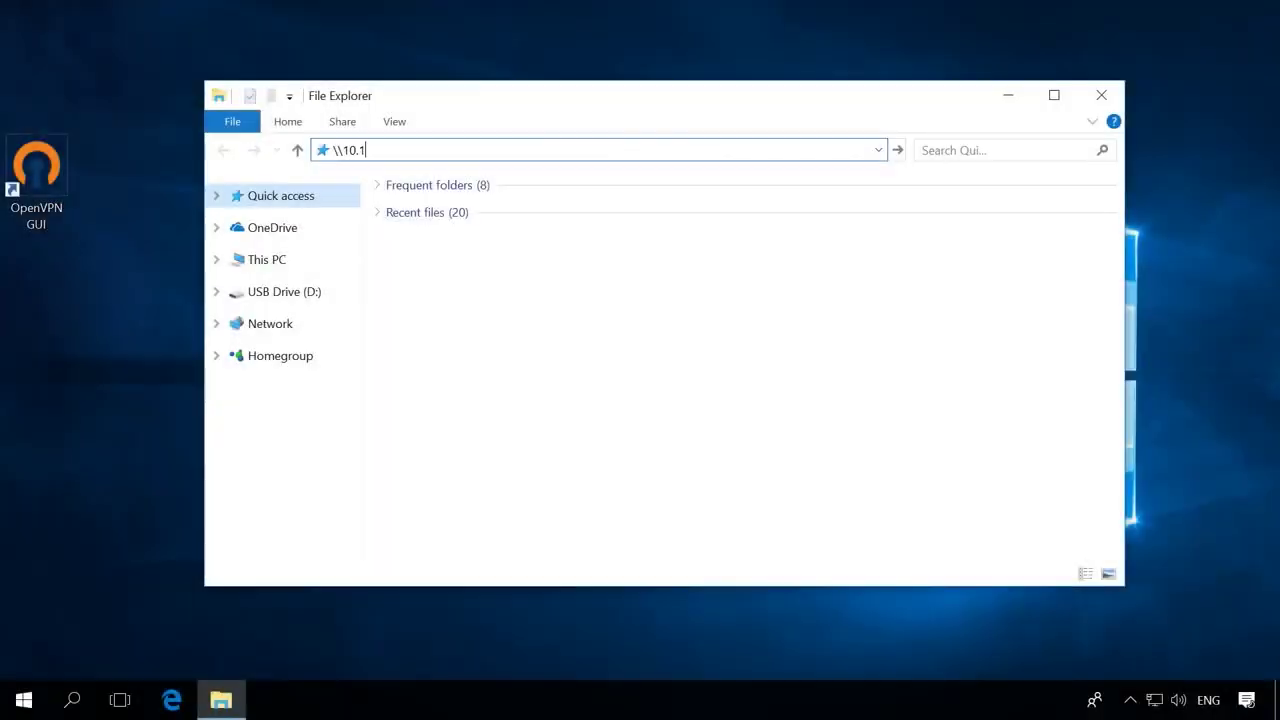
Browse to \\10.10.10.1 and open its Server share.
{"action": "type", "text": "0.10.10.1"}
{"action": "key", "text": "Return"}
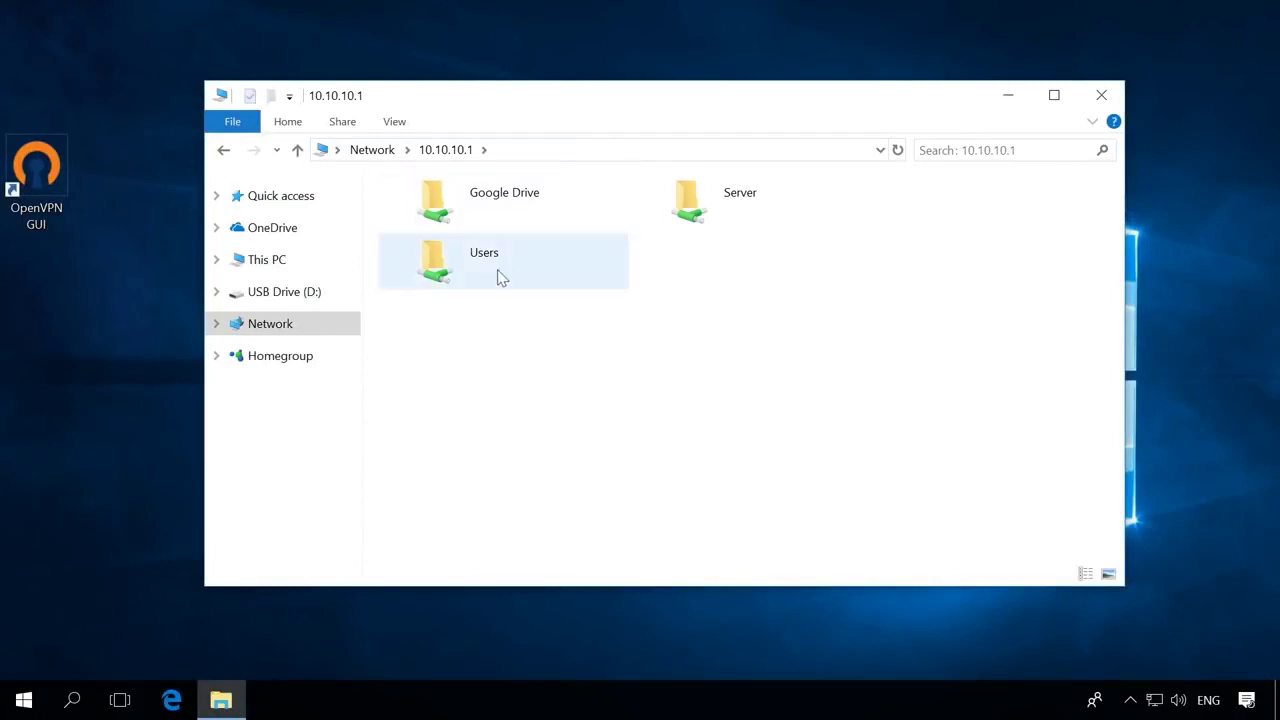
{"action": "double_click", "coordinate": [740, 196]}
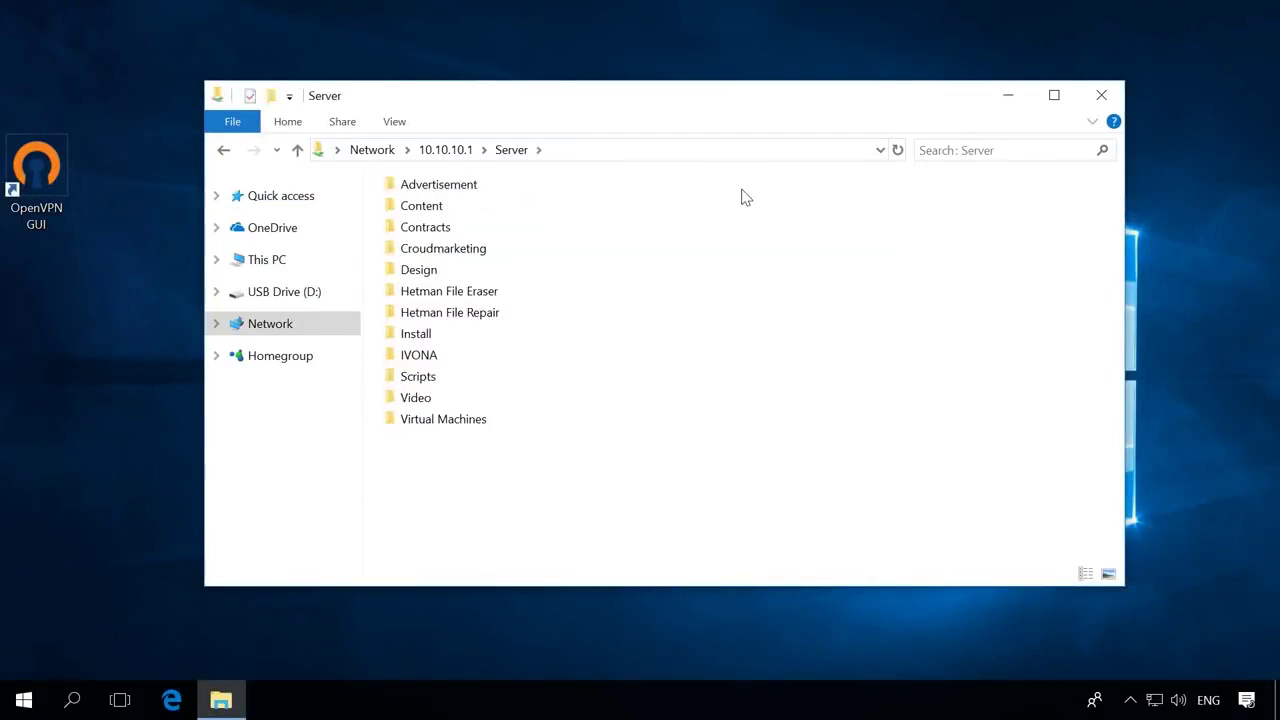